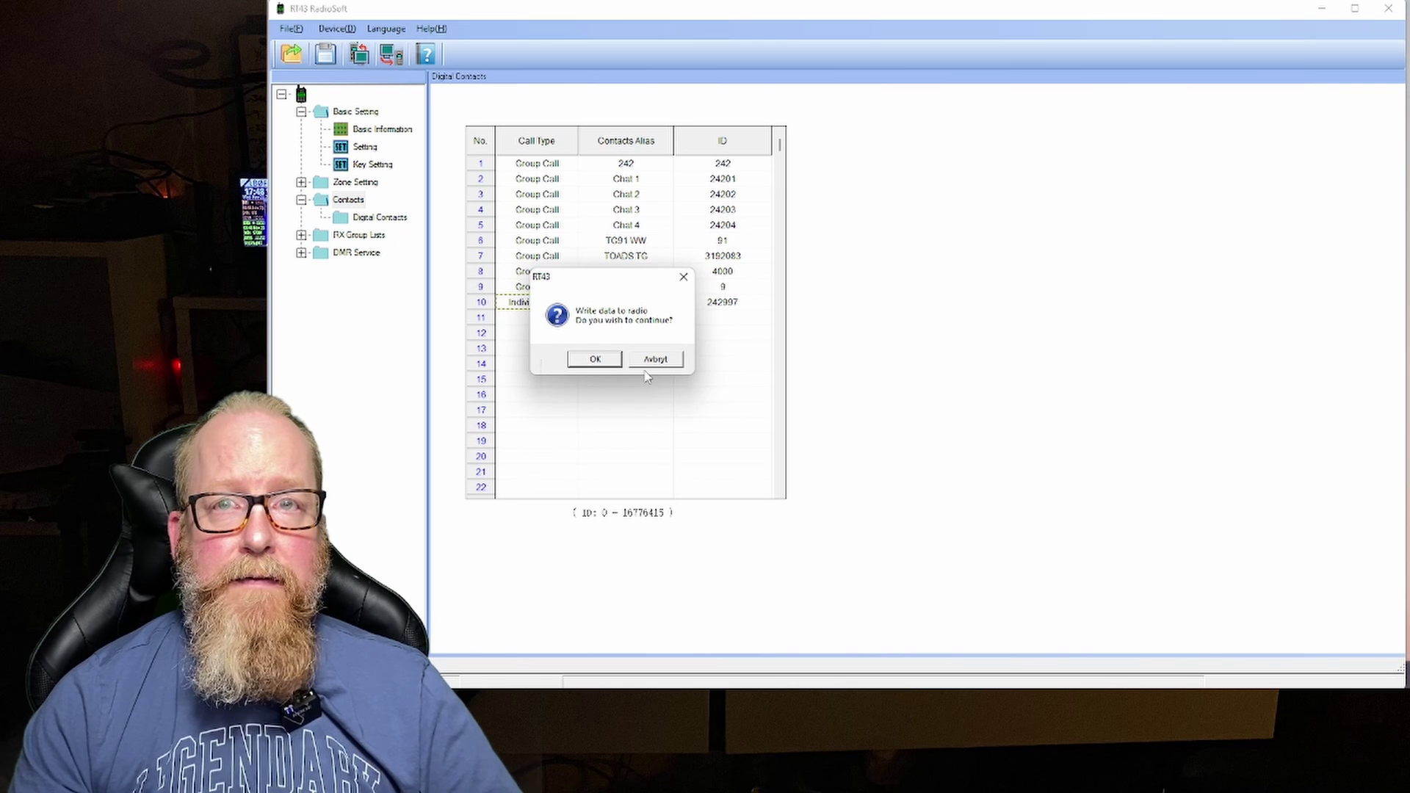
- Cancel the pending write, read the radio's existing data instead, and dismiss the 'Read OK!' message
click(673, 363)
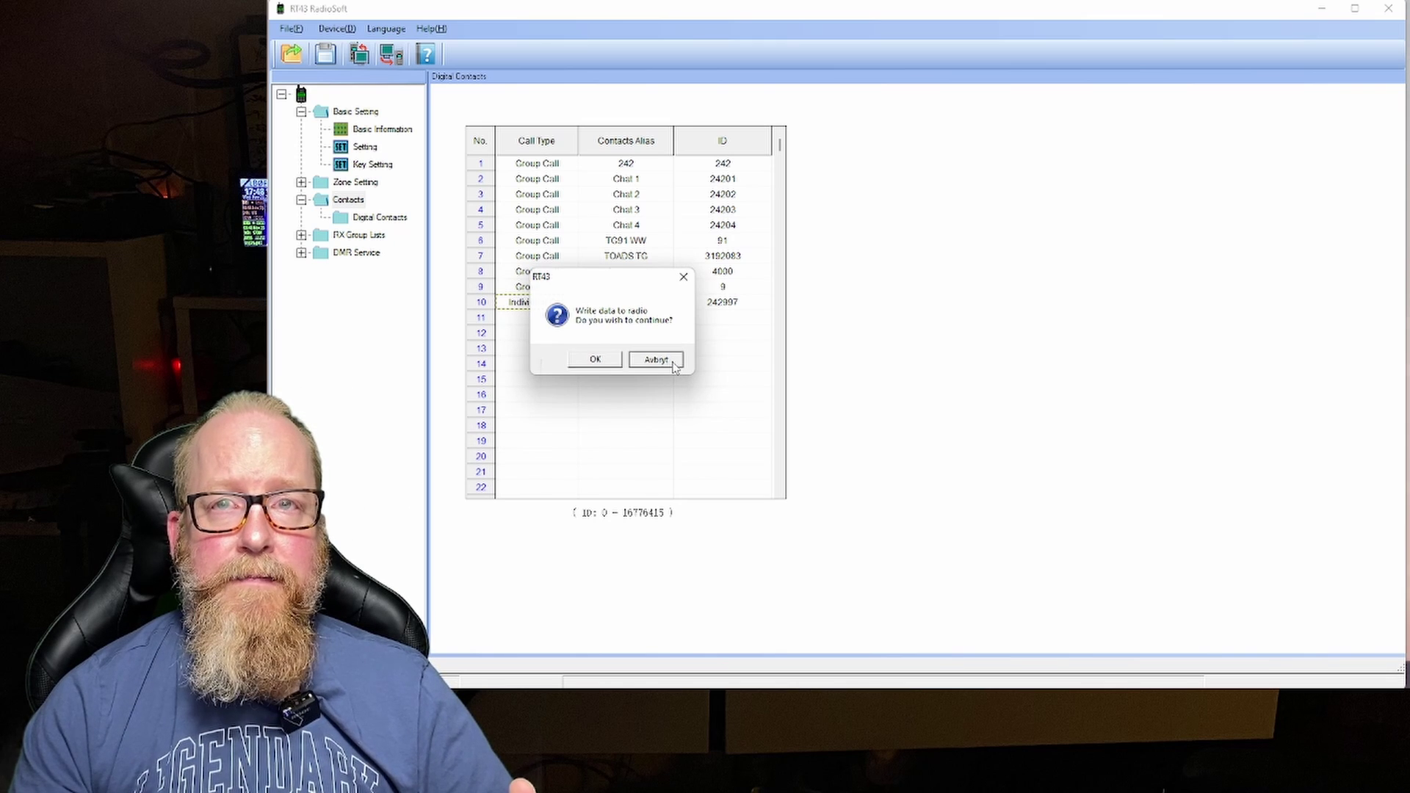
click(360, 55)
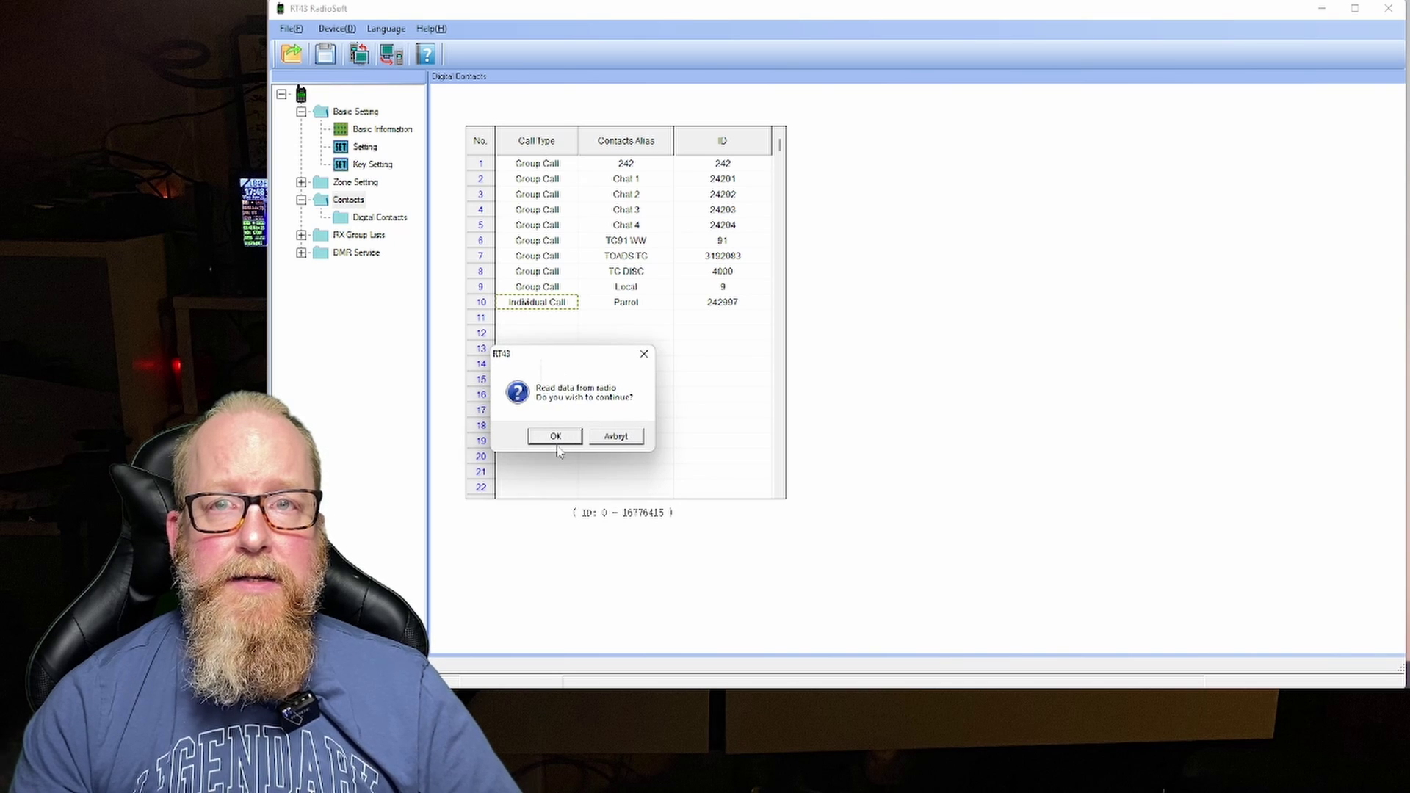
click(556, 436)
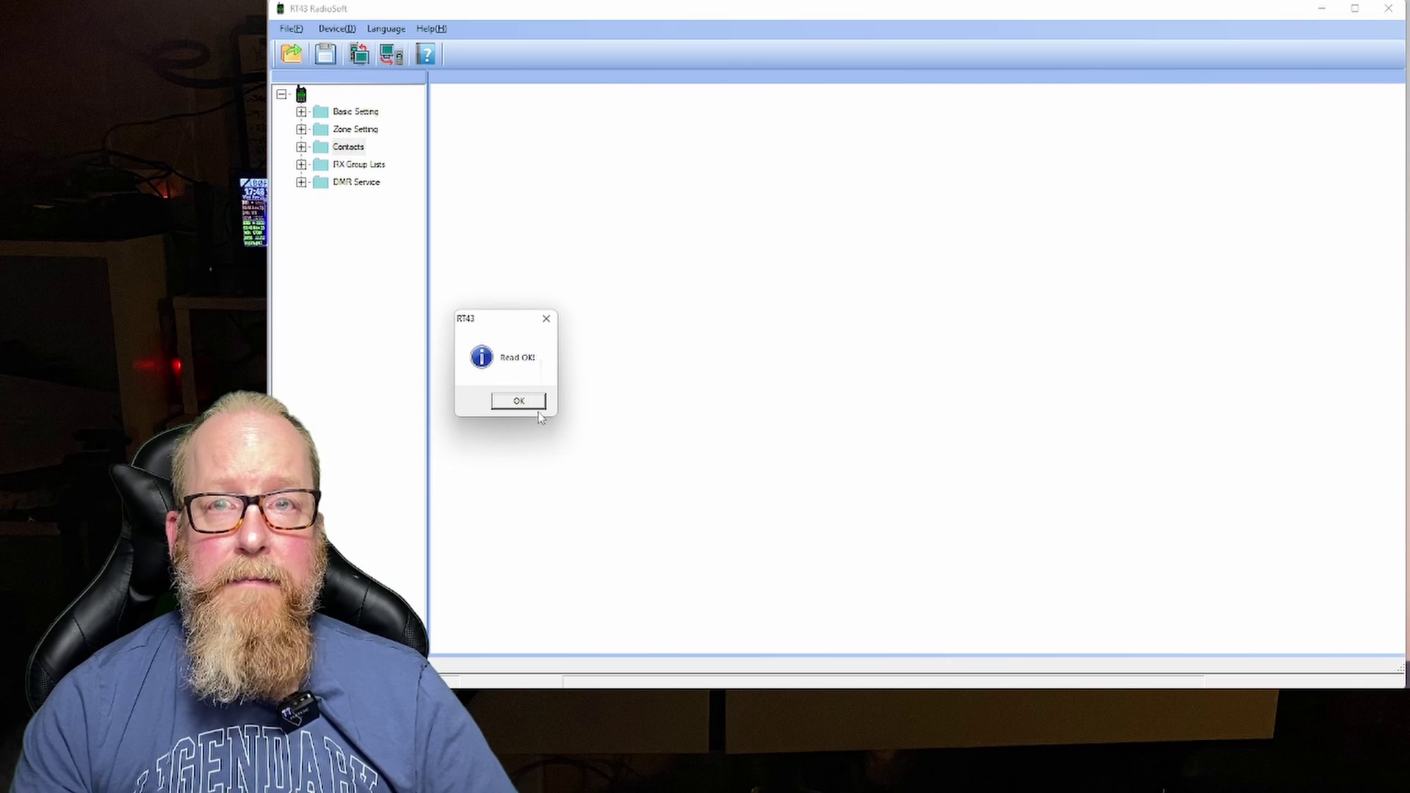
click(531, 402)
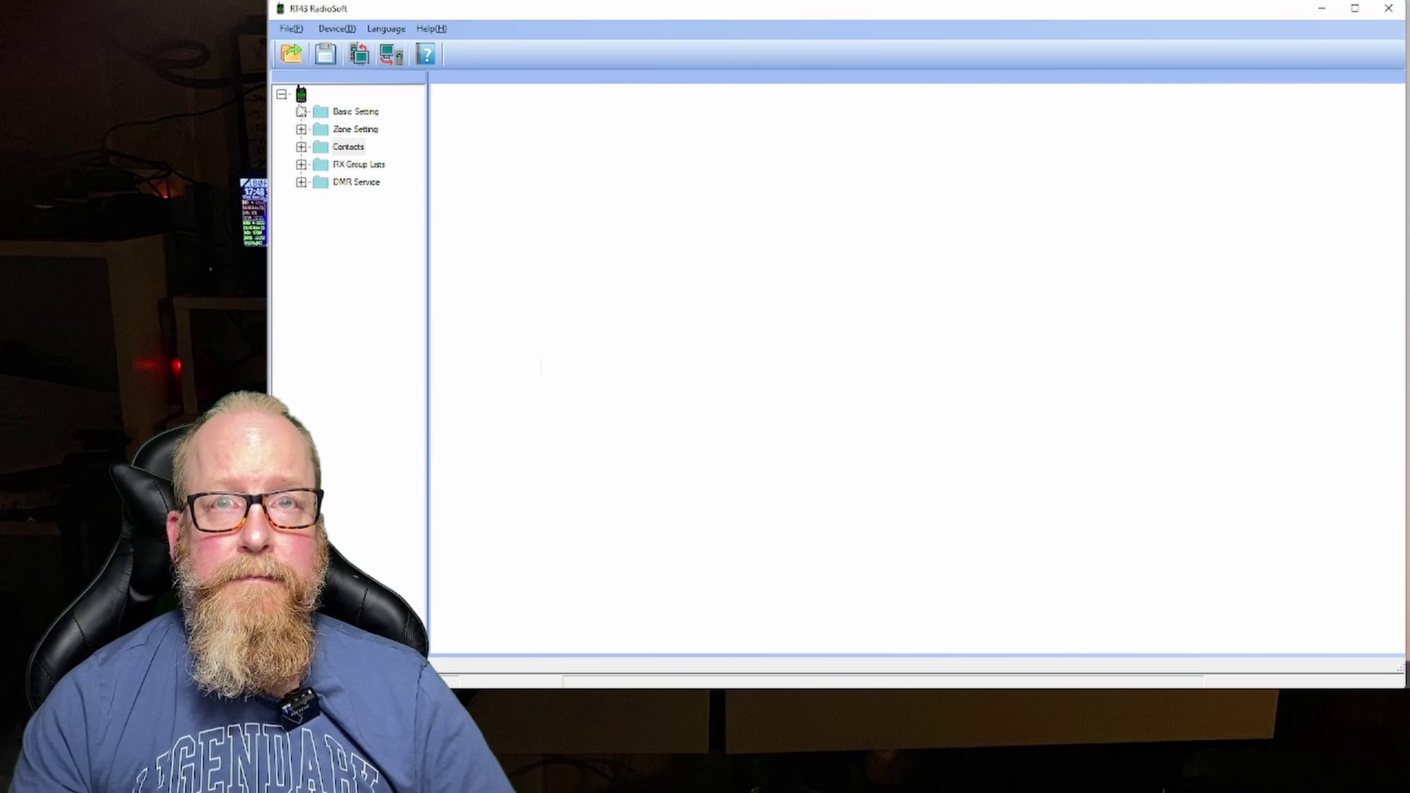
- Expand Basic Setting and review the Basic Information and general Setting pages
click(301, 112)
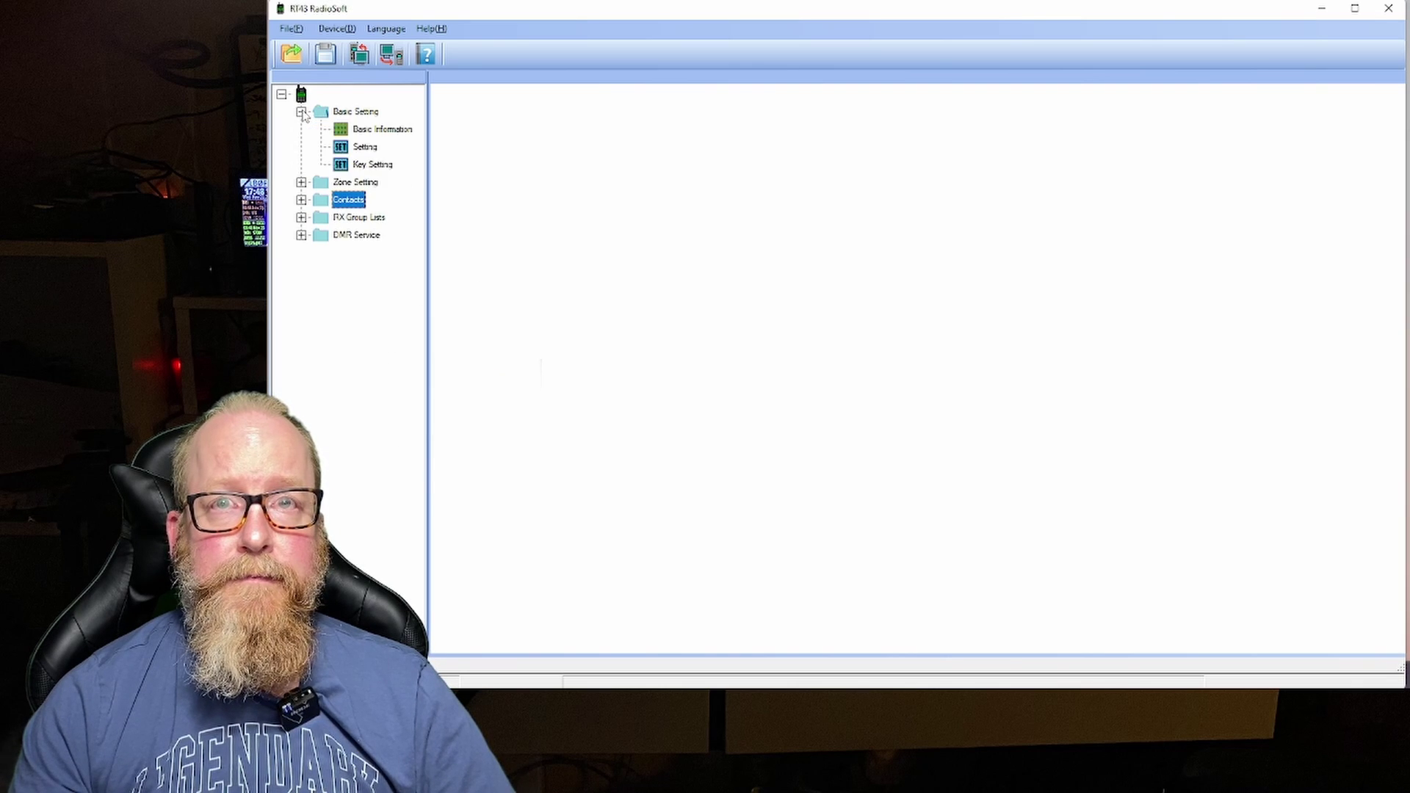
click(379, 133)
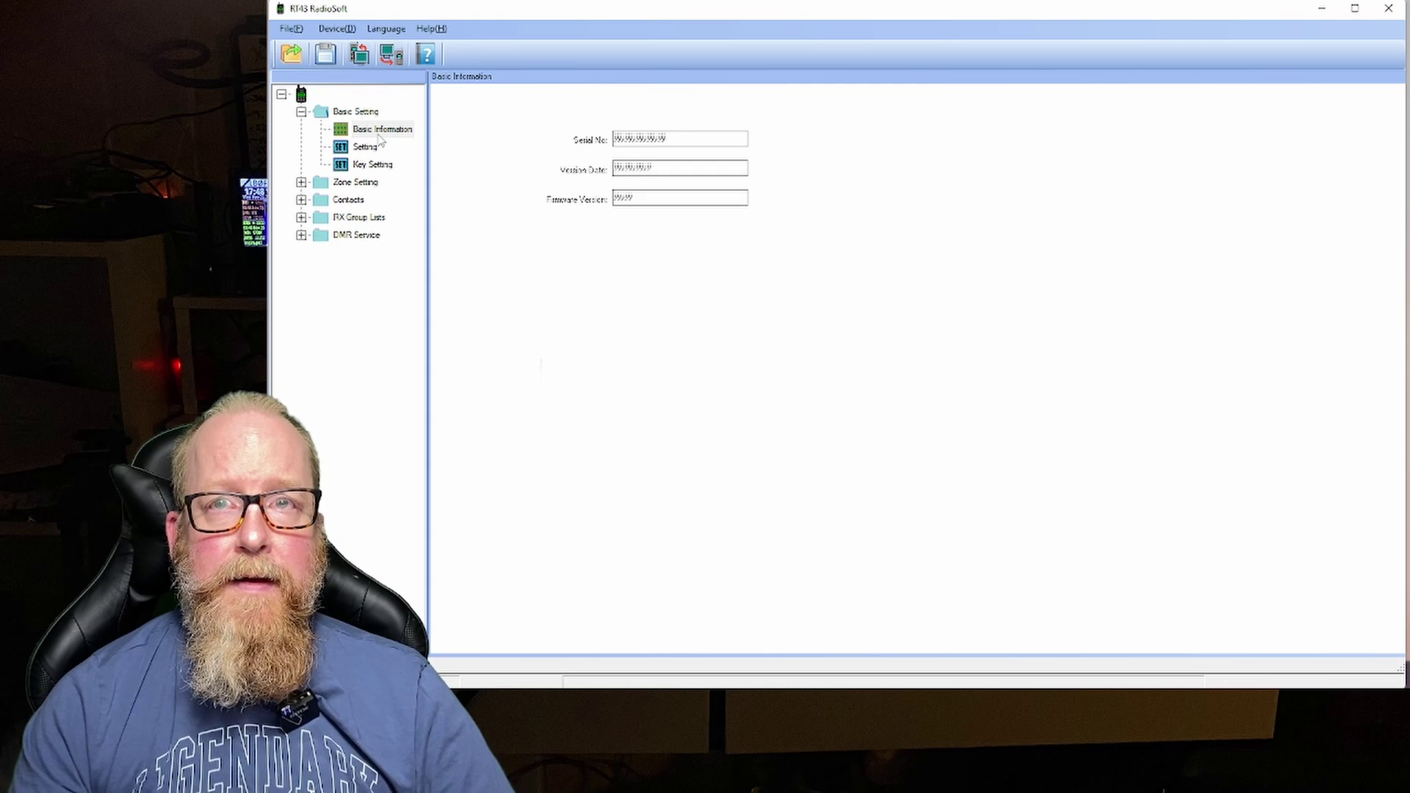
click(372, 151)
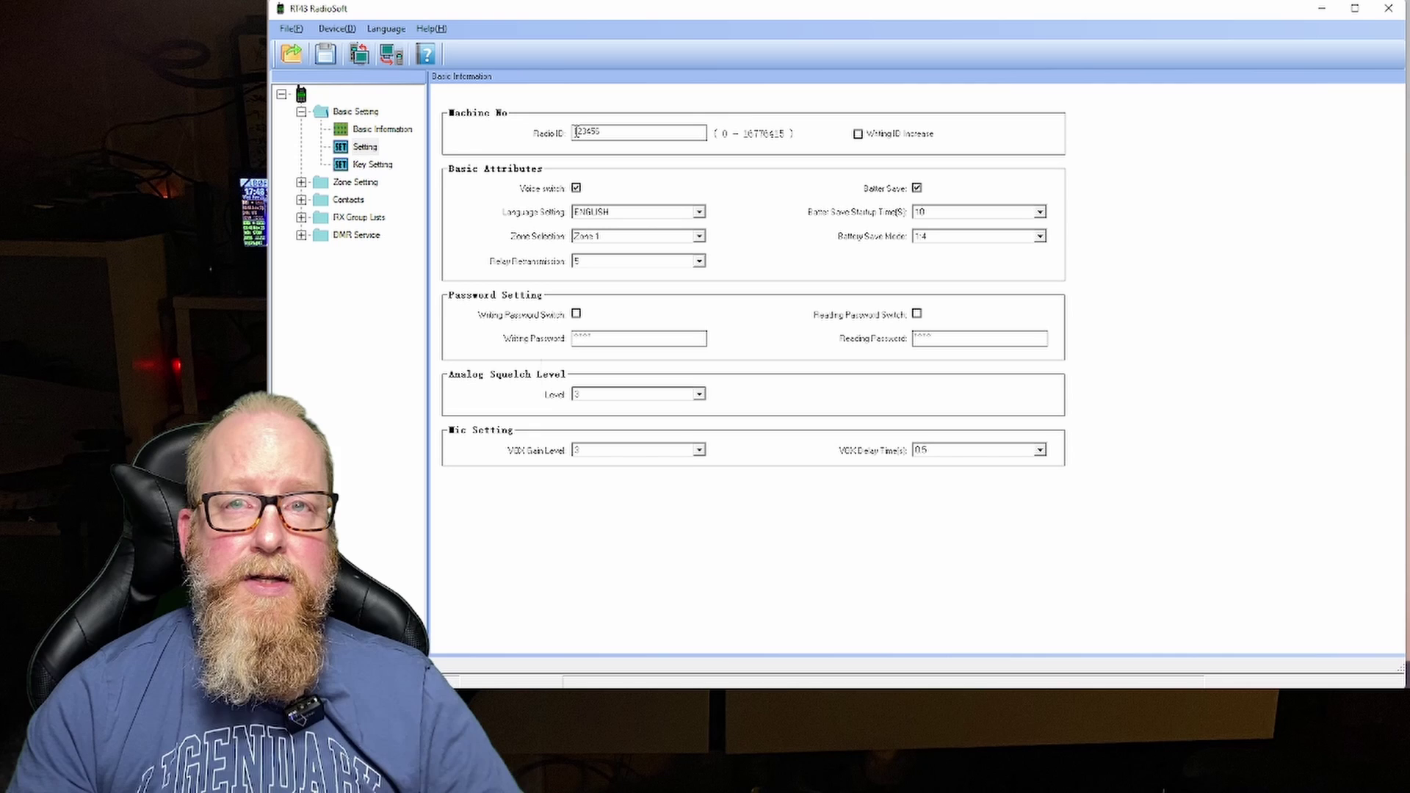
- Set PF1/PF2 short press to None, PF1 long press High/Low Power, PF2 long press Zone Selection
click(366, 166)
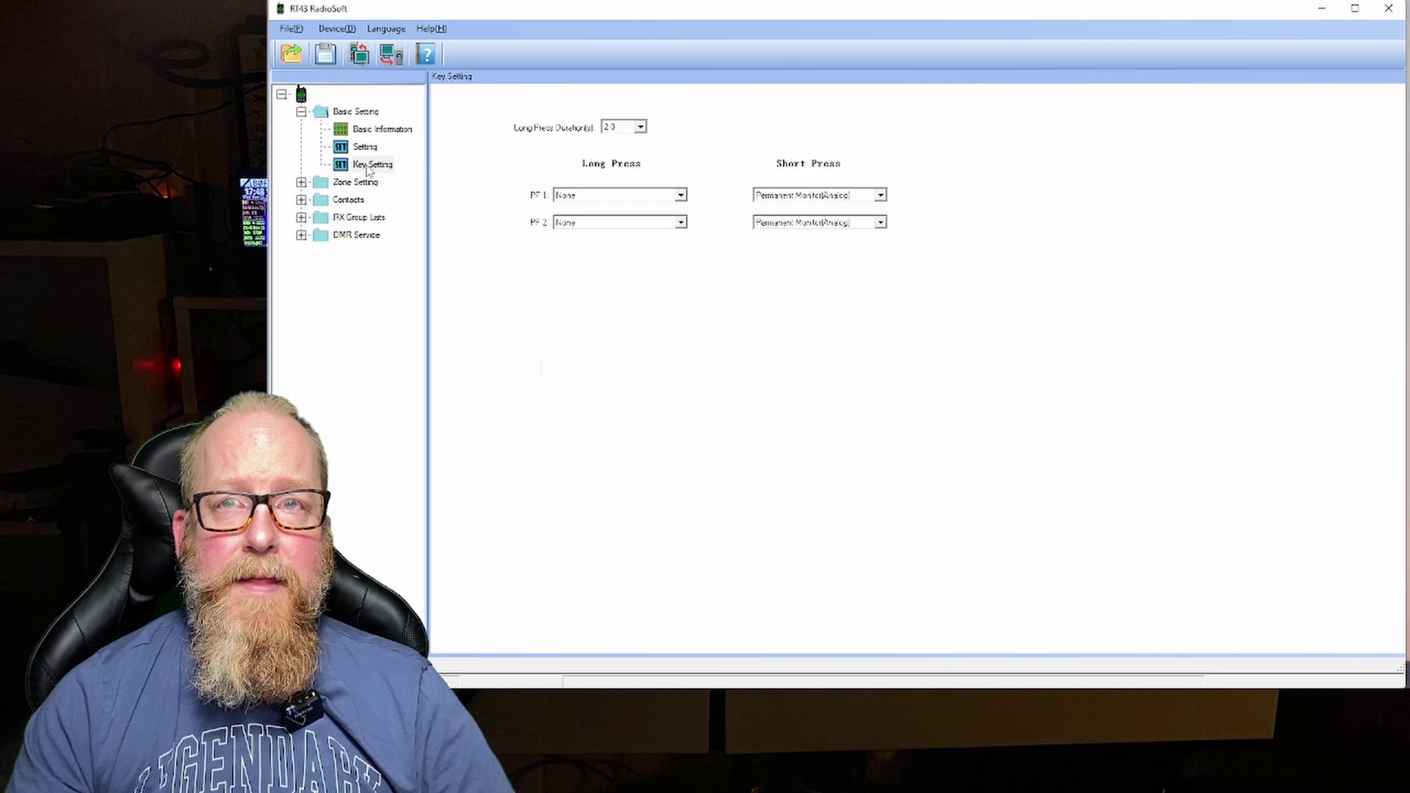
click(800, 196)
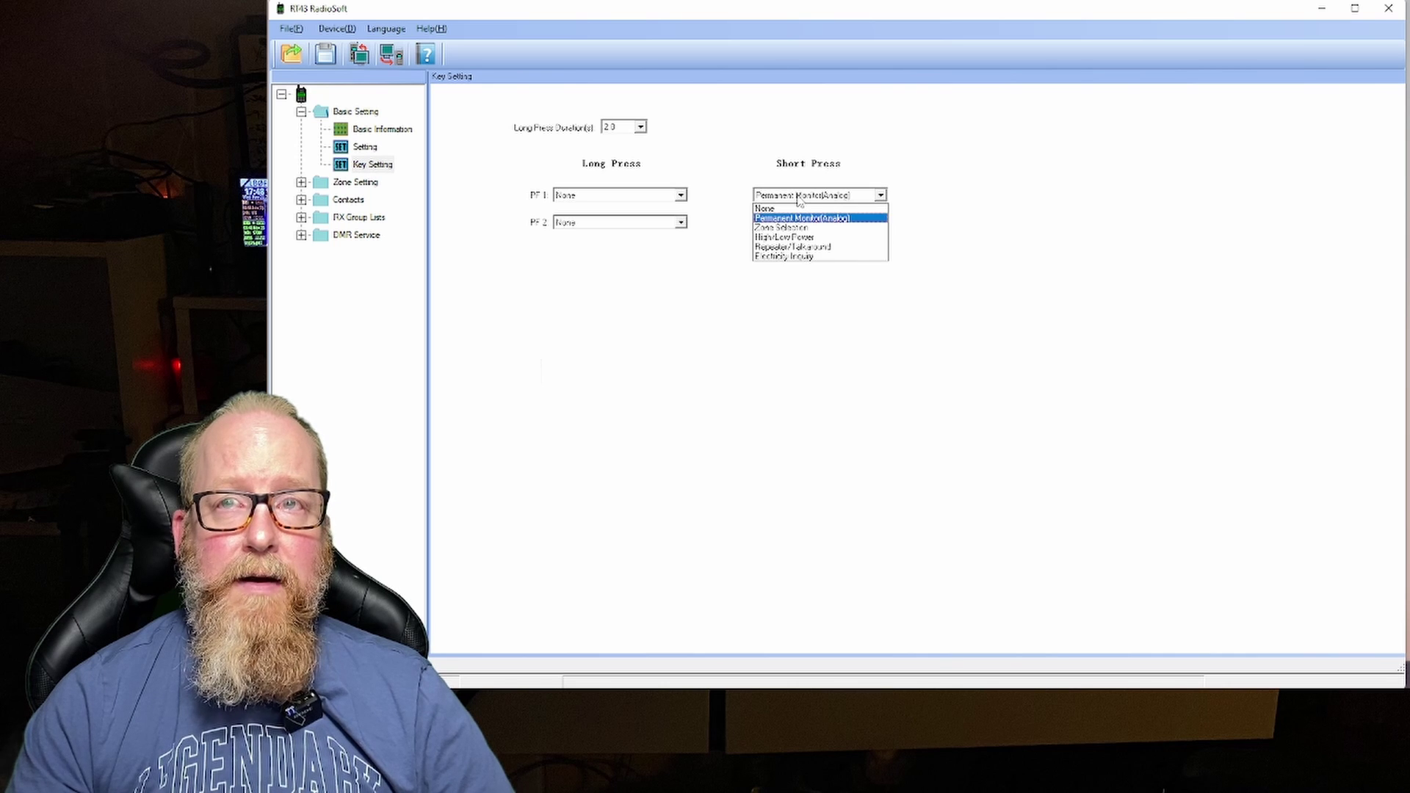
click(799, 206)
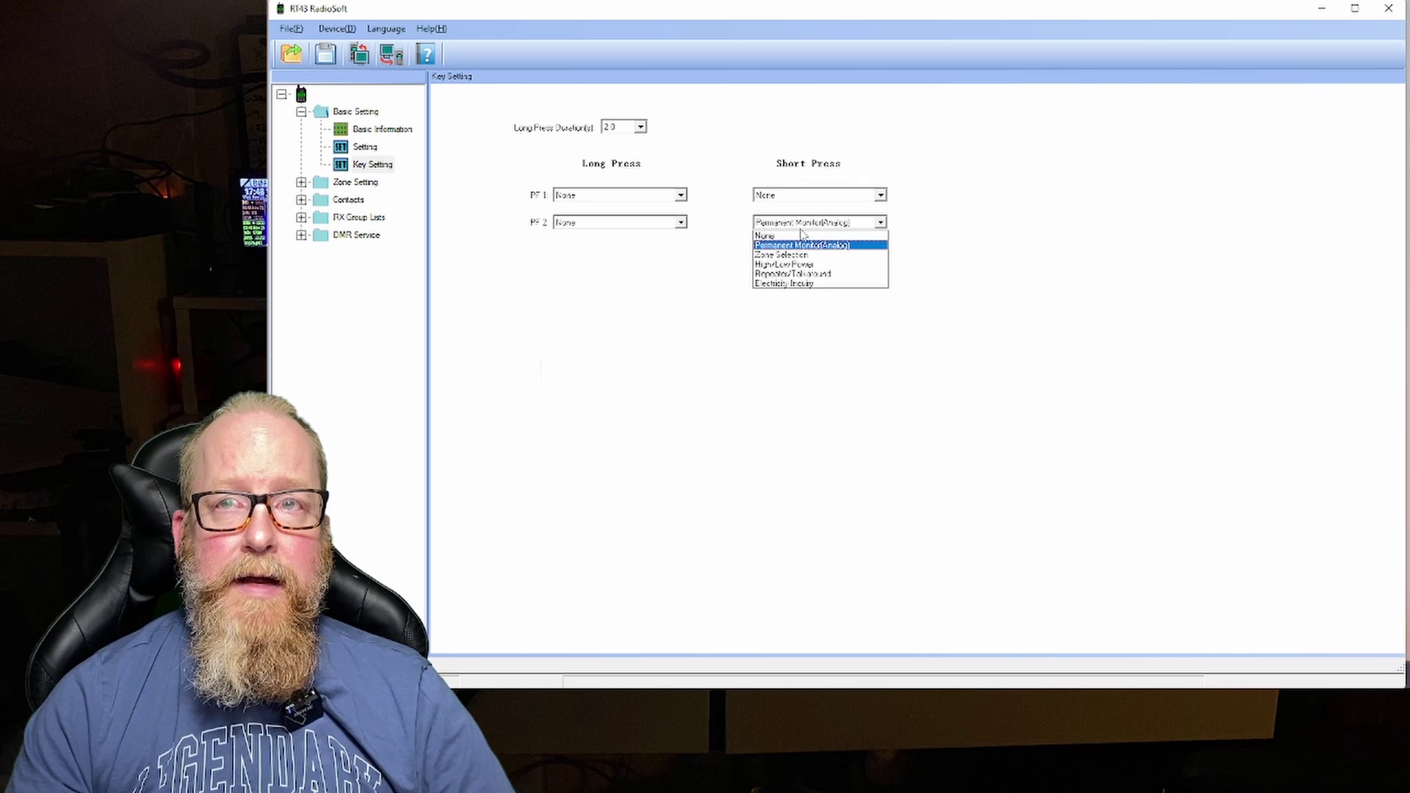
click(800, 230)
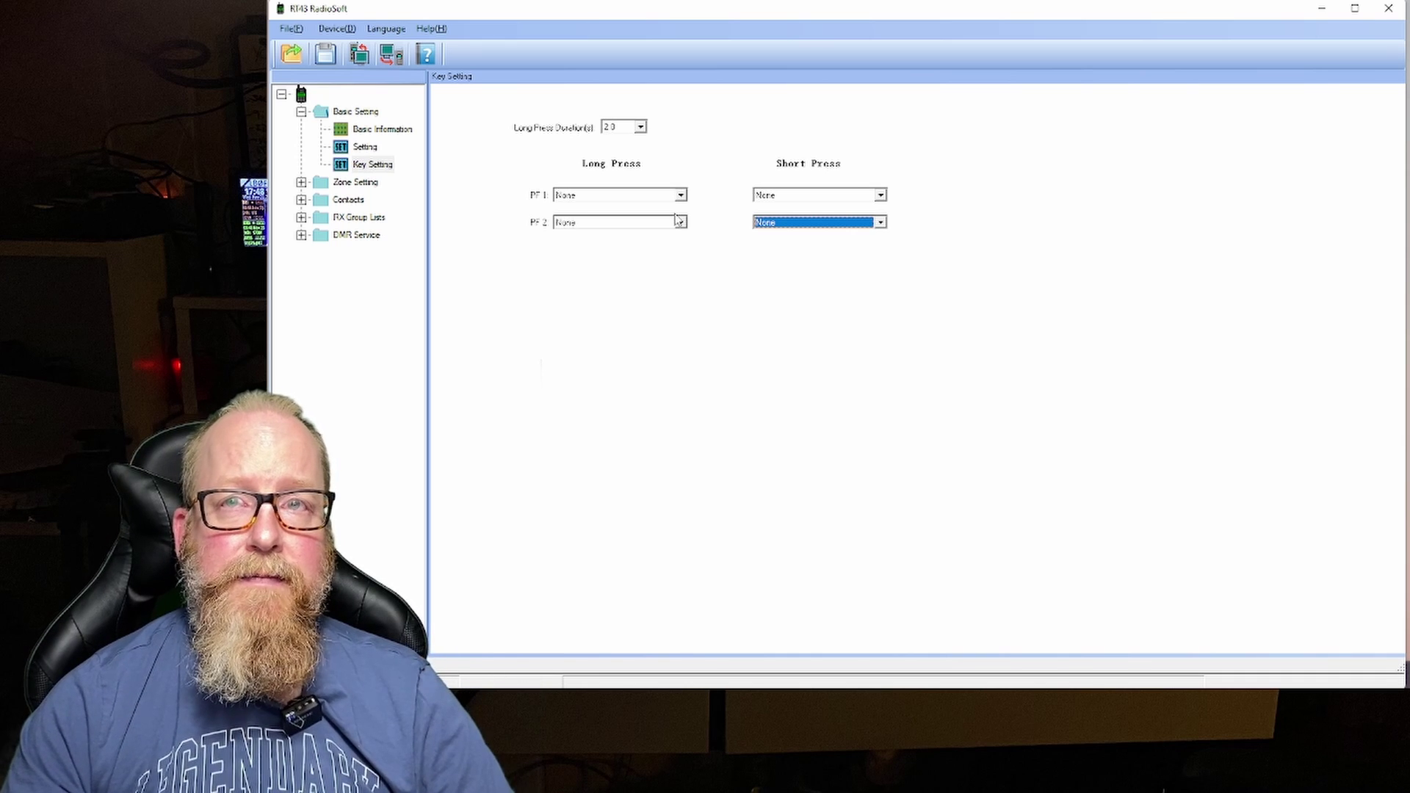
click(681, 195)
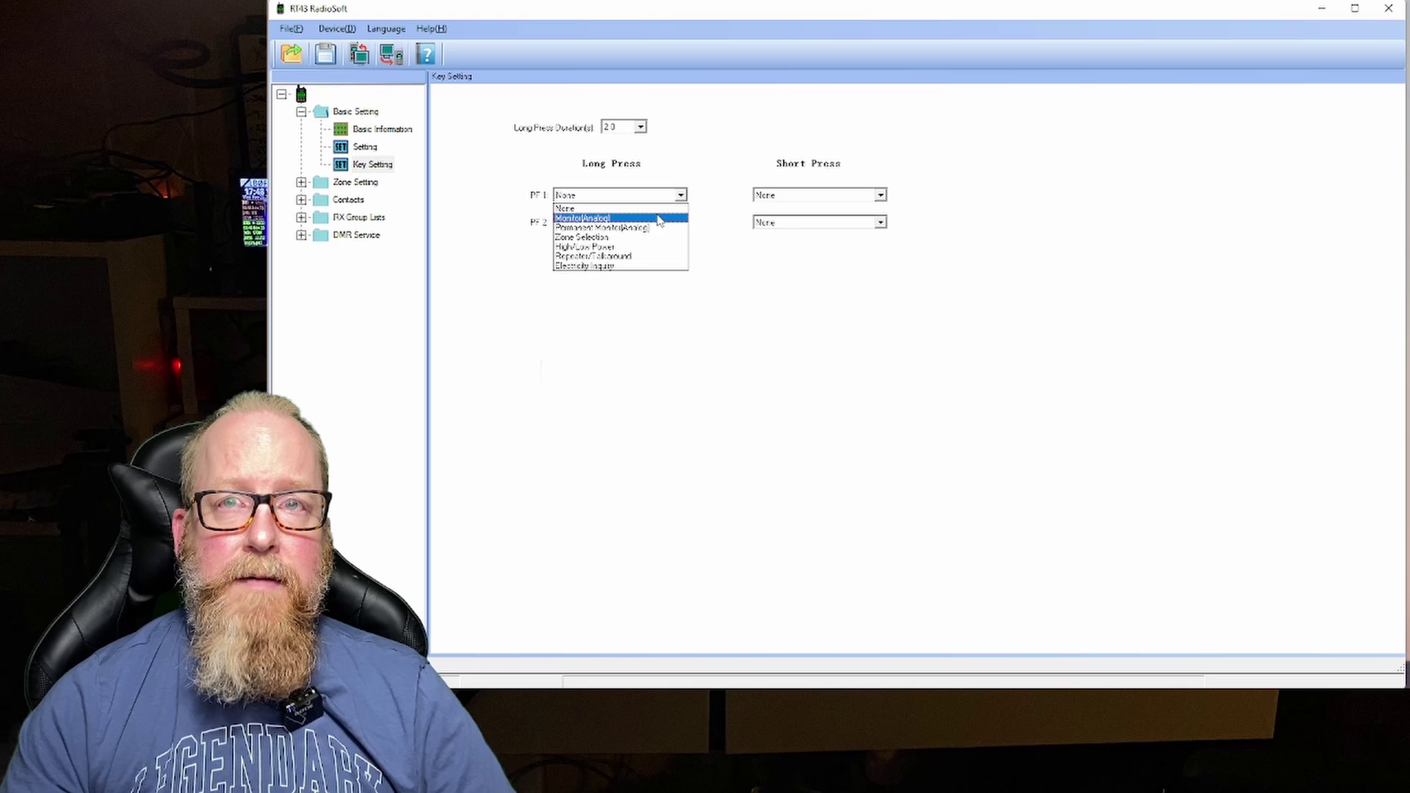
click(638, 248)
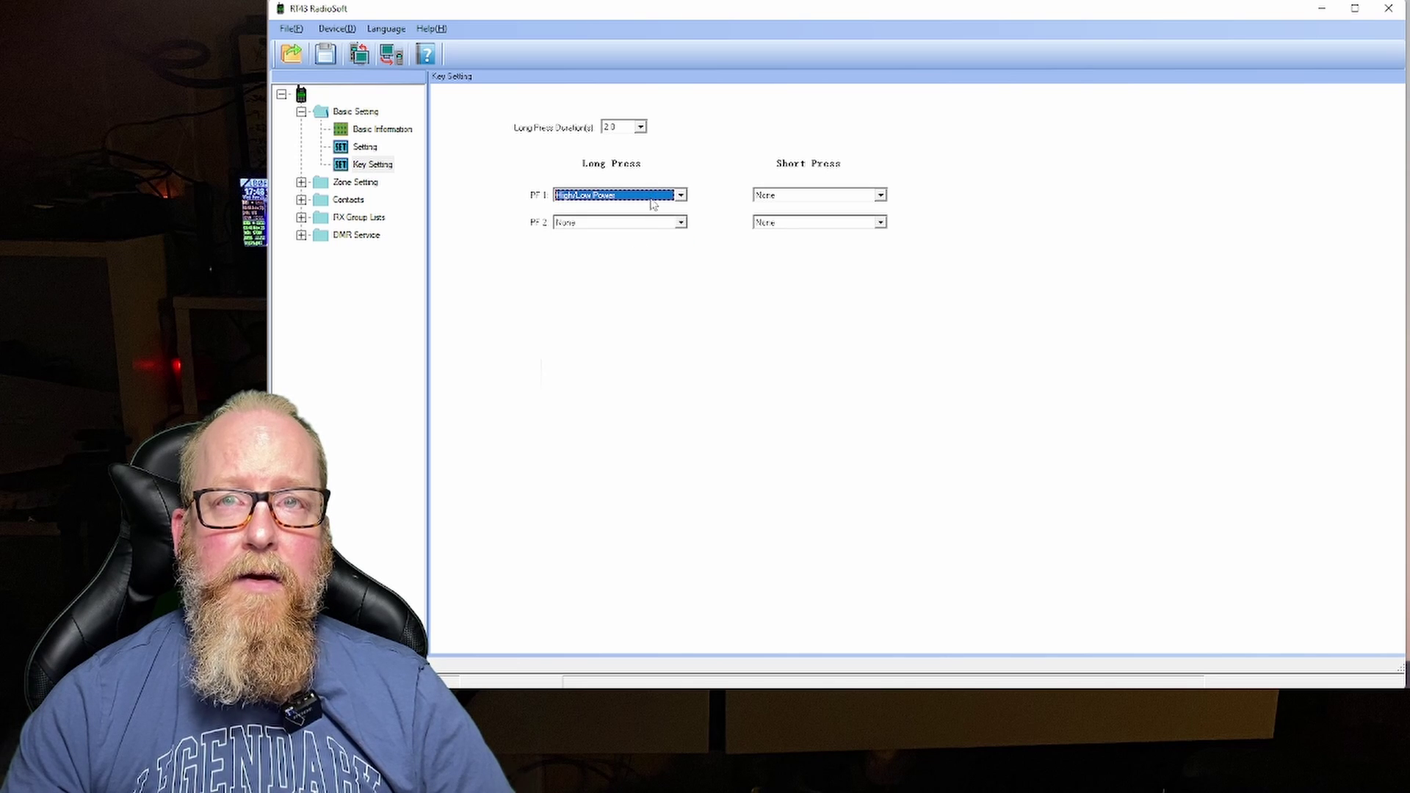
click(652, 223)
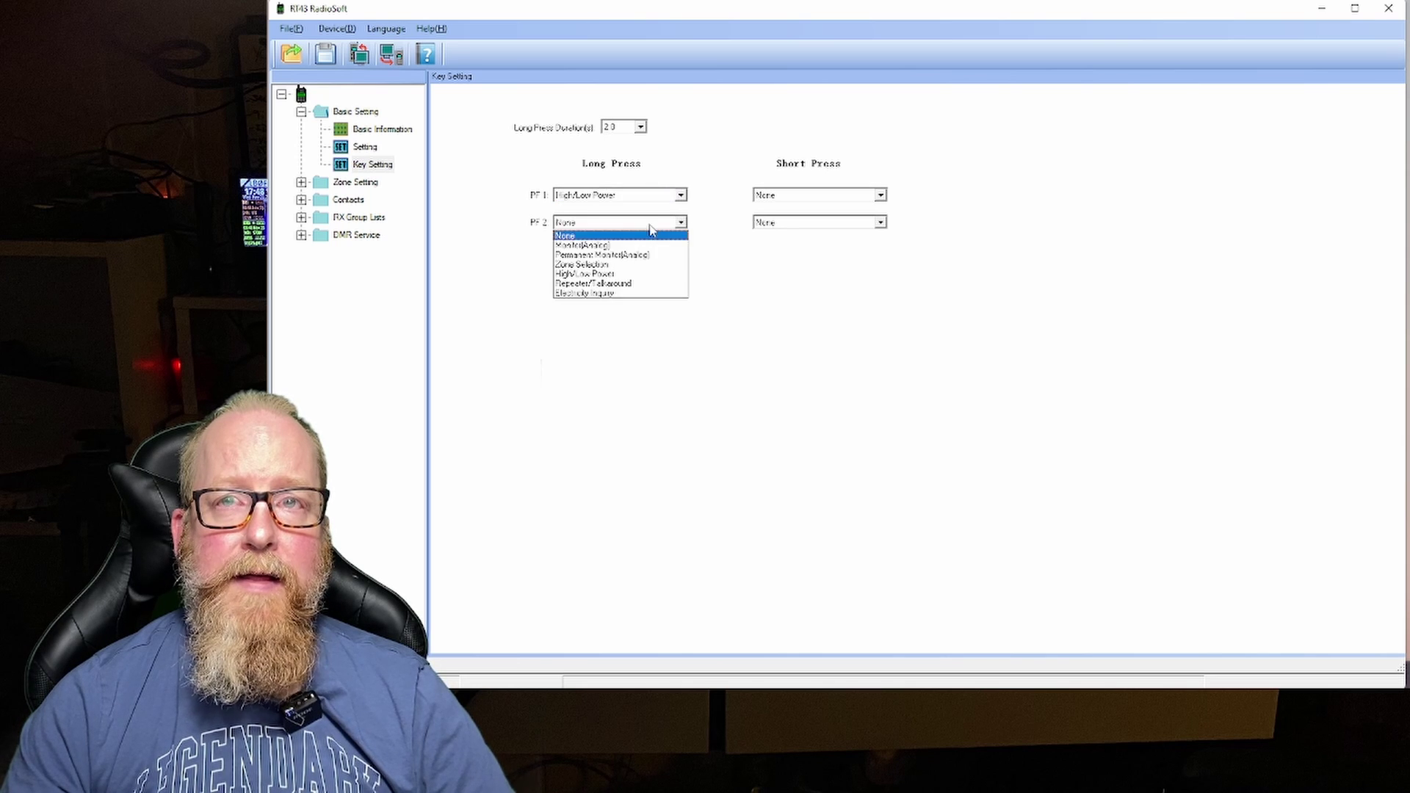
click(637, 266)
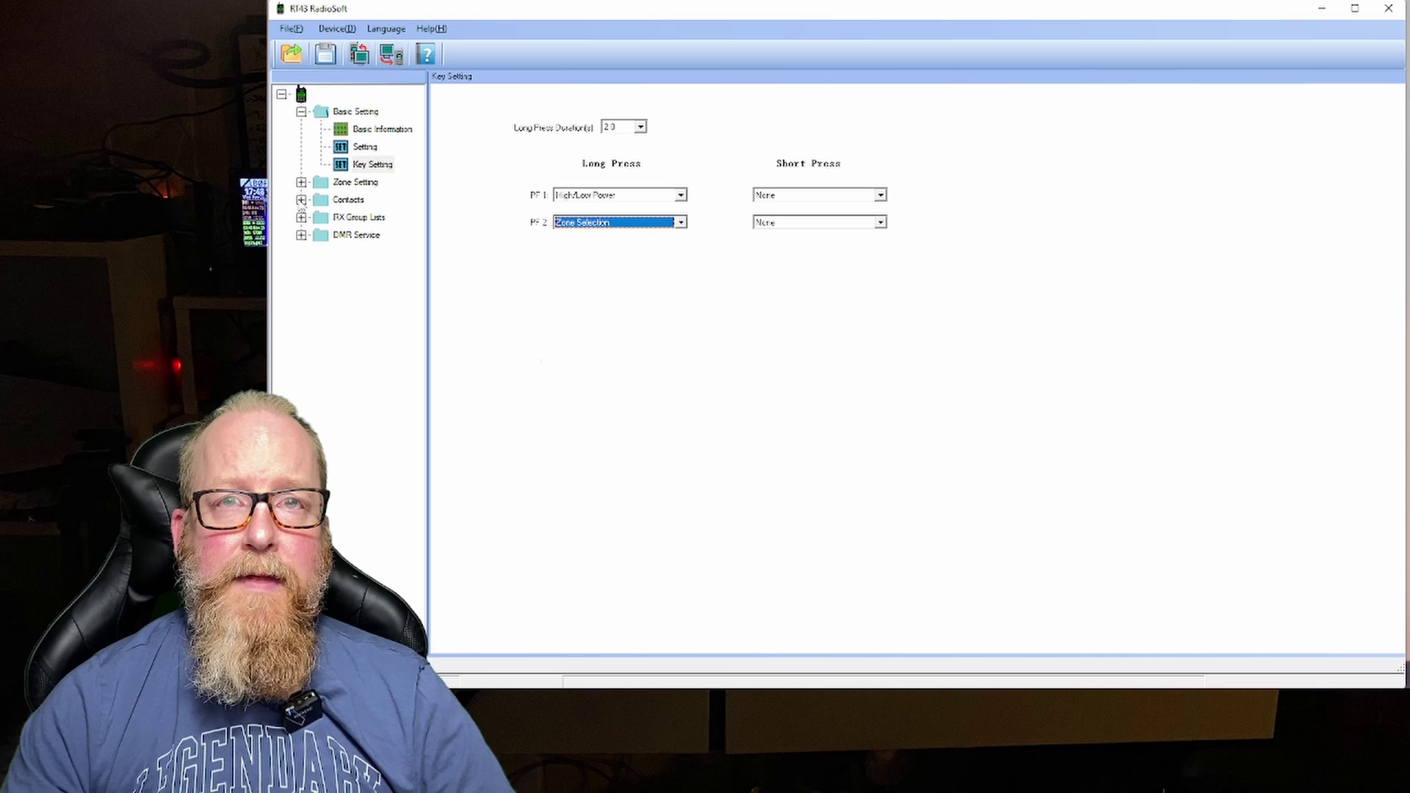
click(301, 199)
- Delete the three default entries from the Digital Contacts list
click(375, 219)
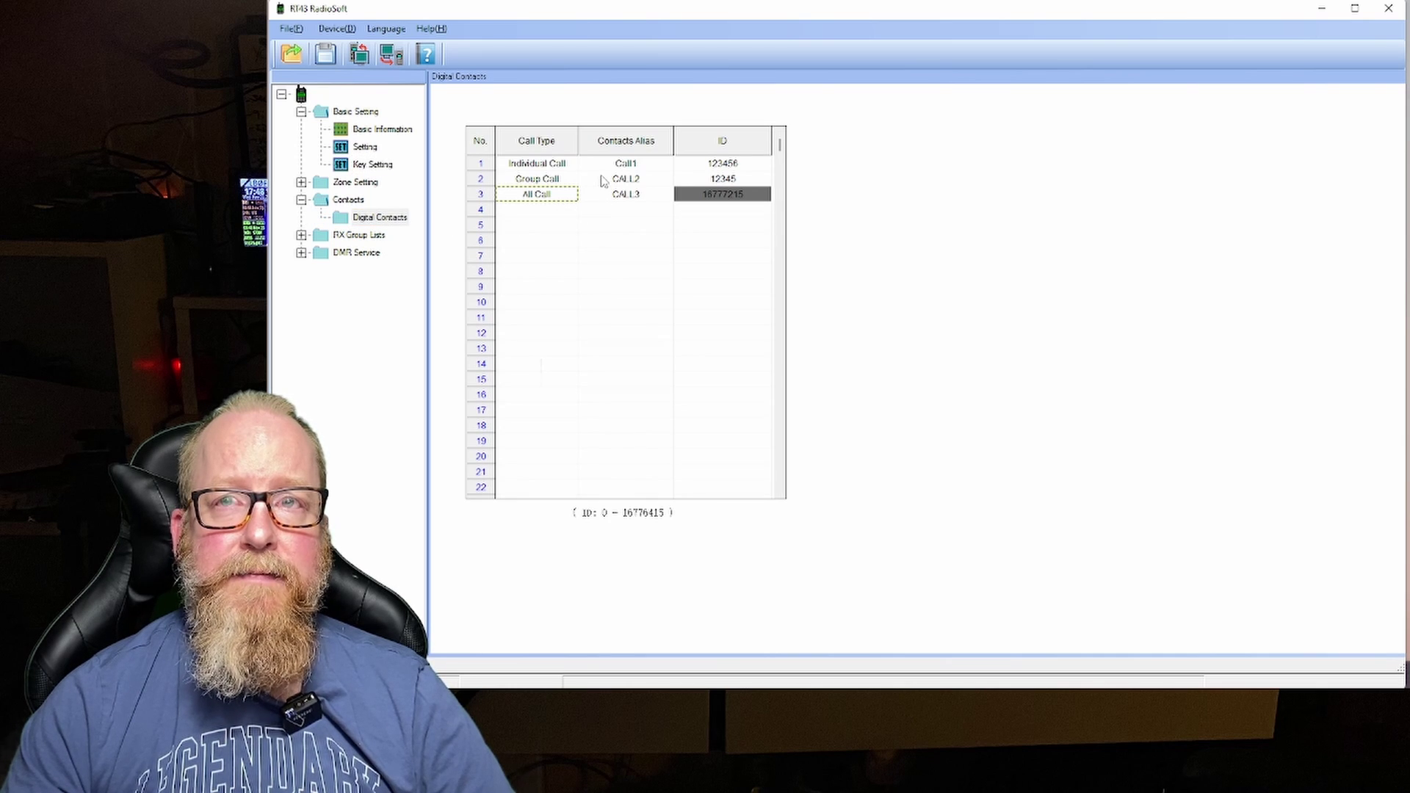
click(547, 163)
key(Delete)
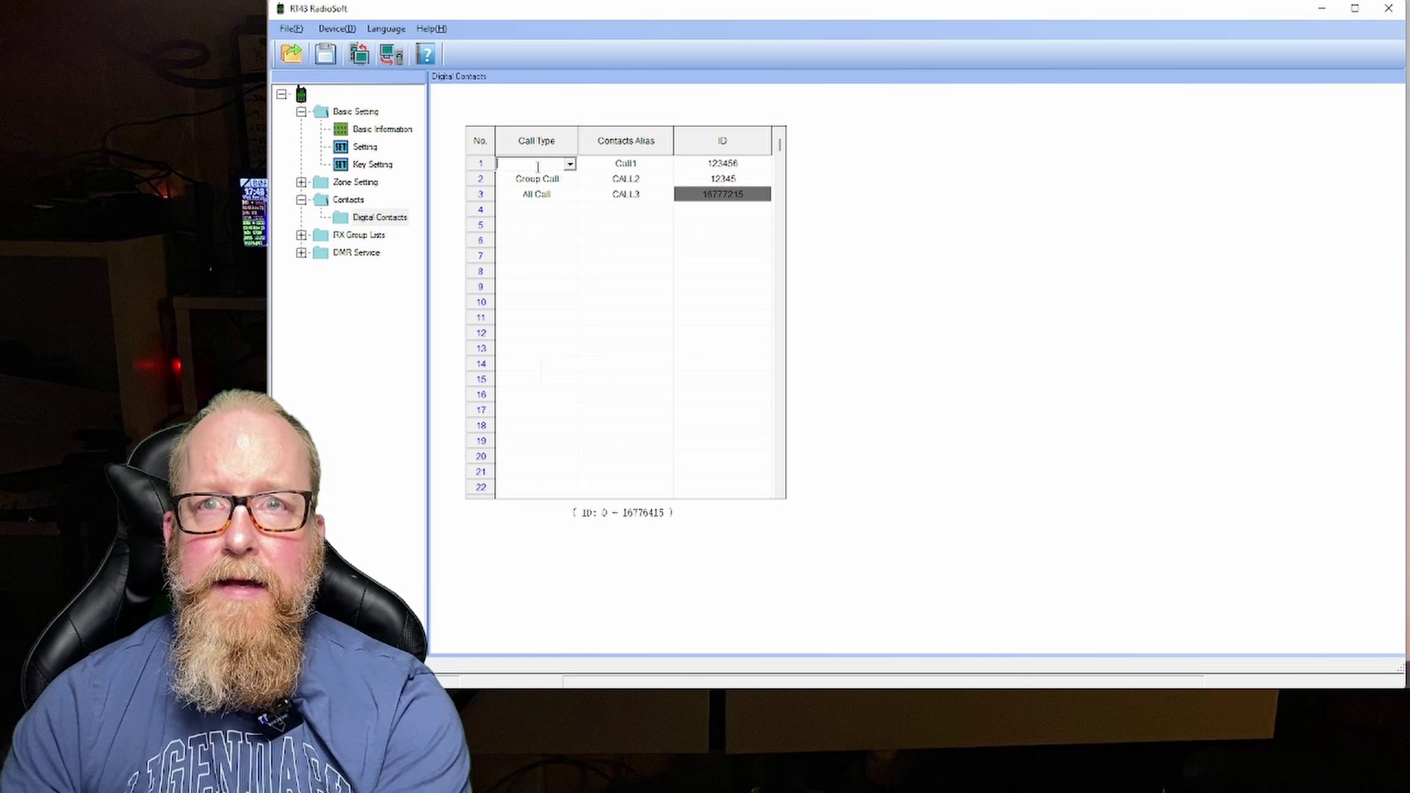
click(534, 182)
key(Delete)
click(536, 196)
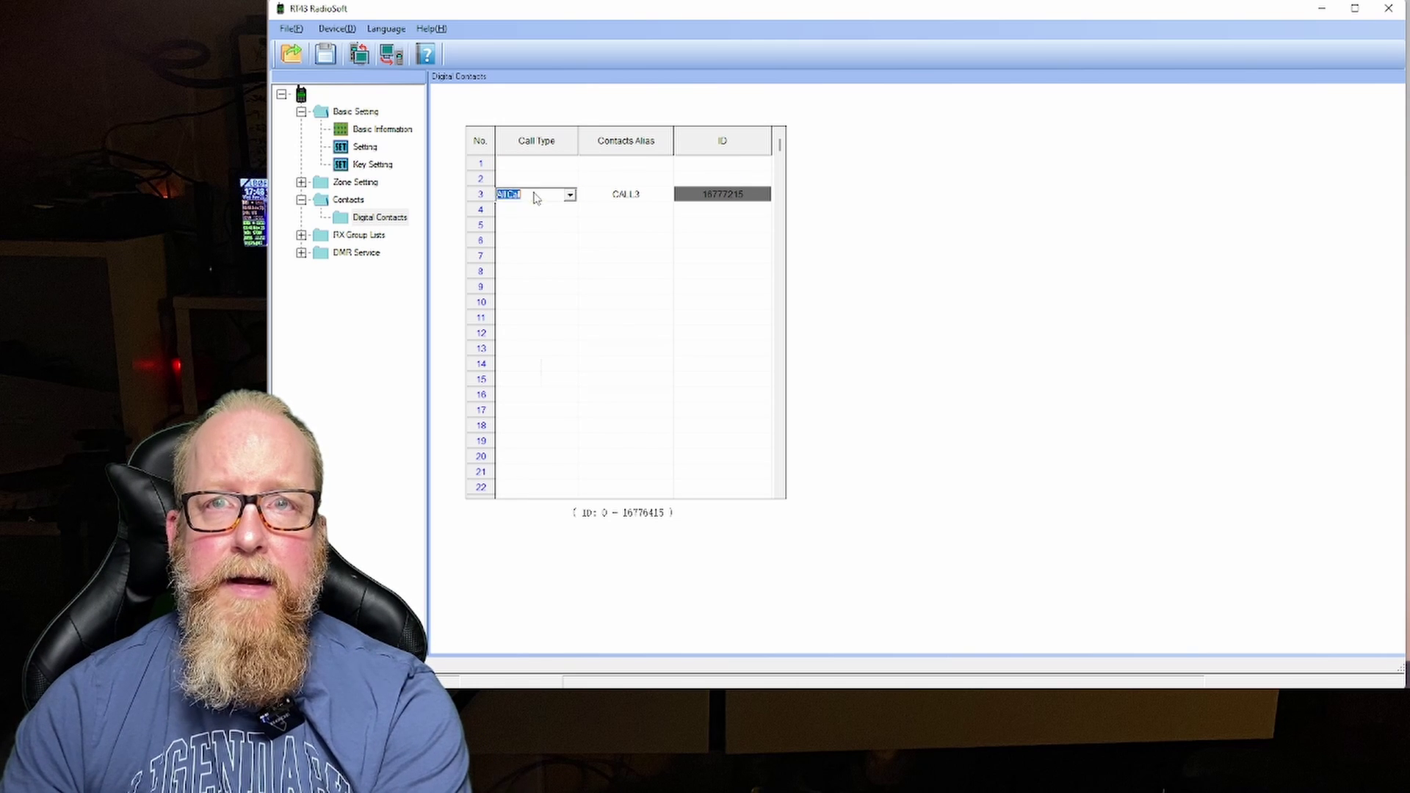
key(Delete)
click(548, 212)
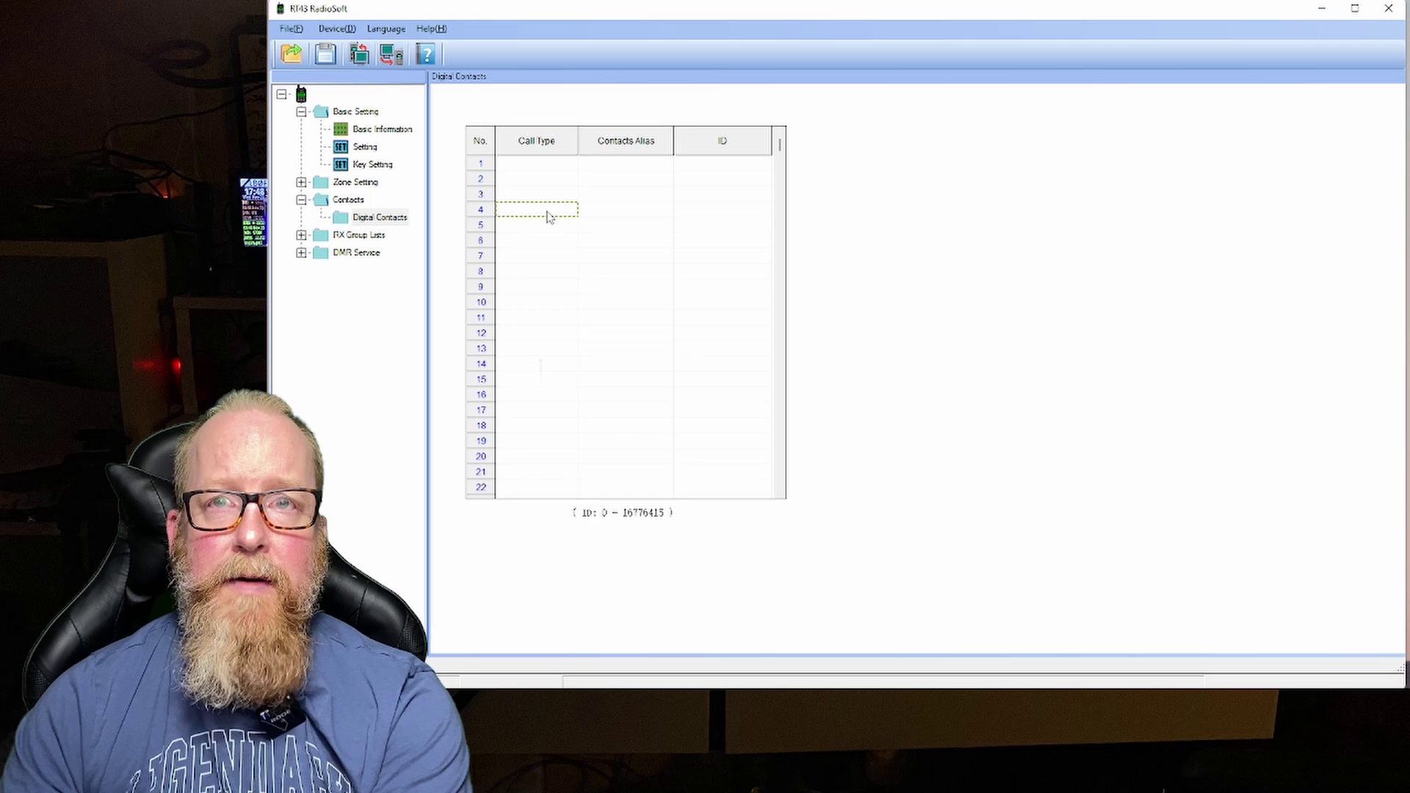
click(538, 165)
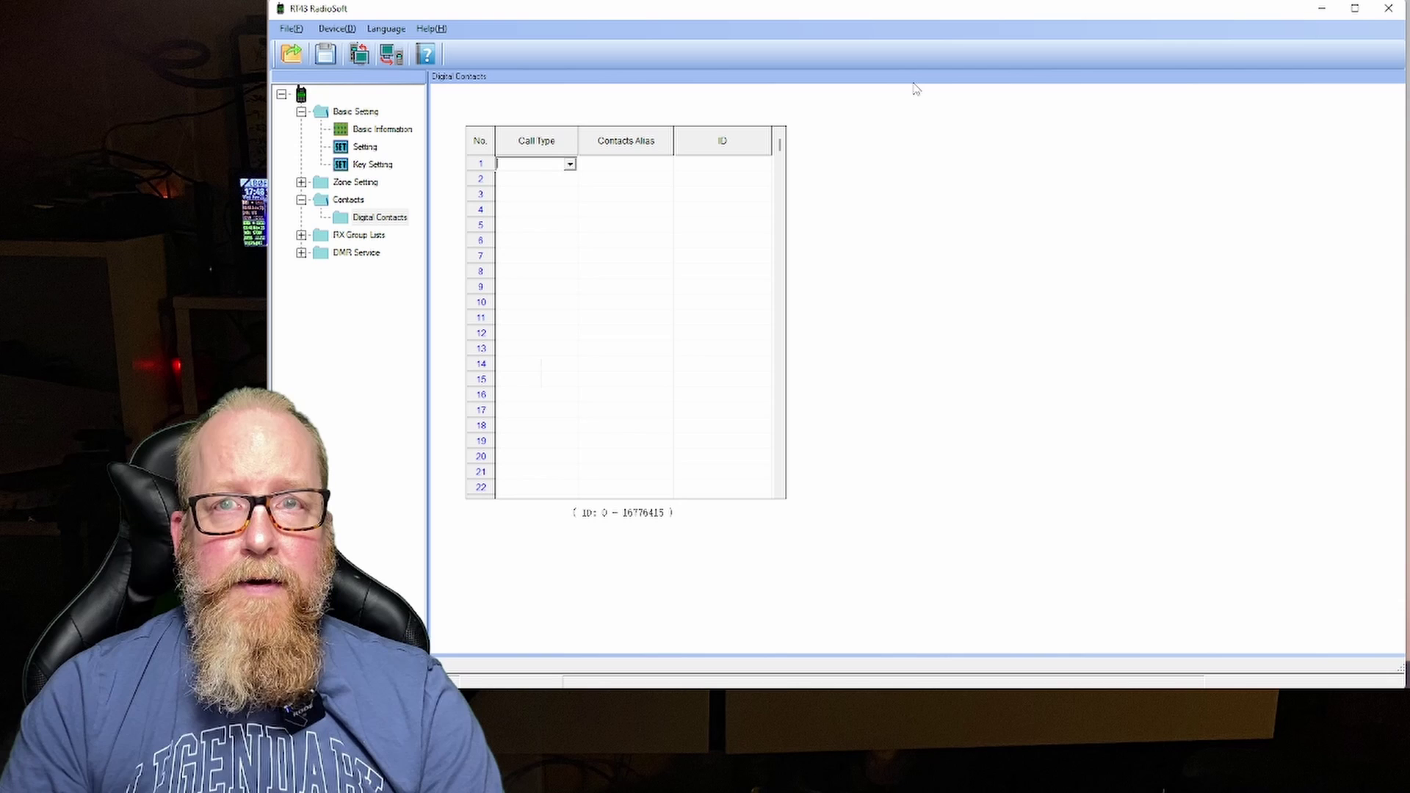
- Make contact 1 a Group Call named TG91 WW
click(570, 165)
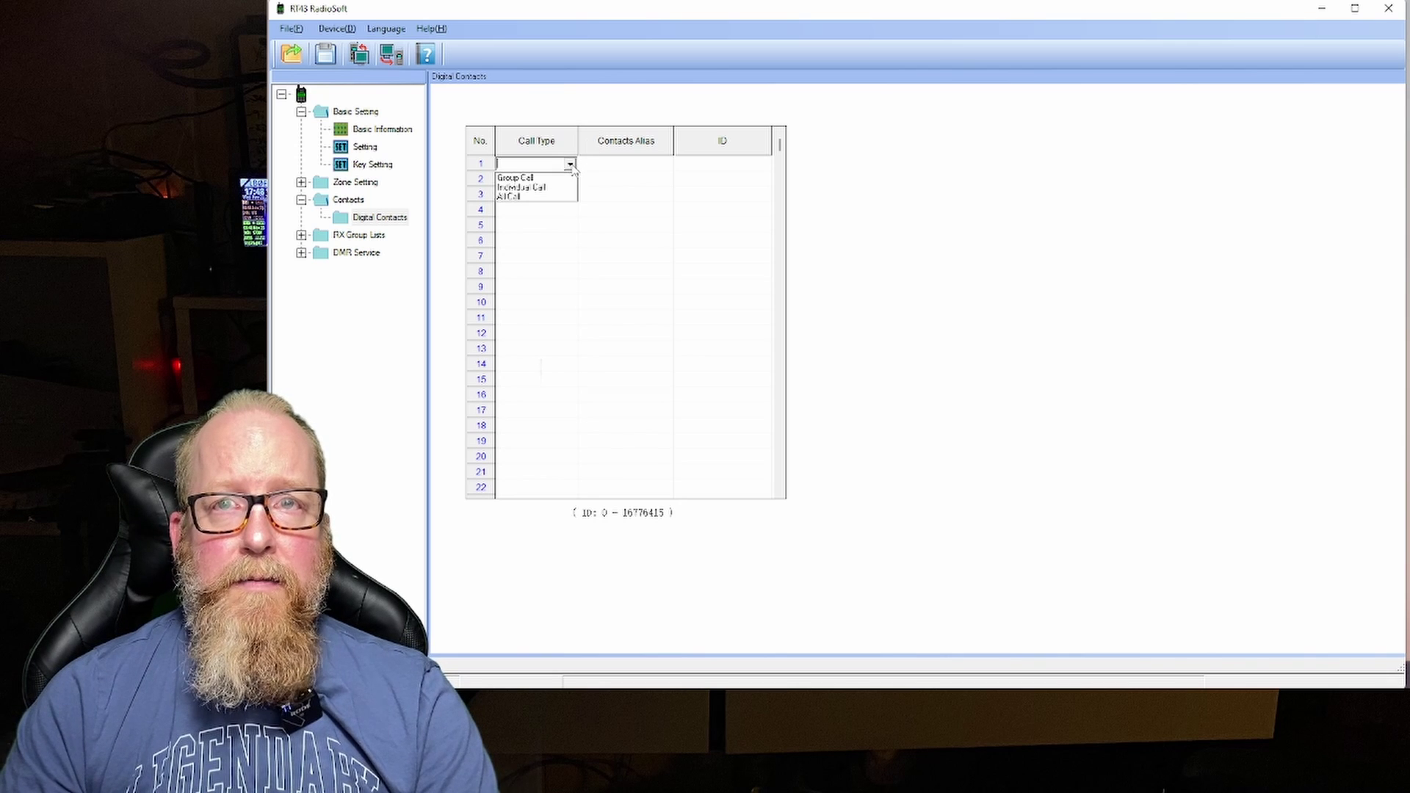
click(561, 183)
click(605, 165)
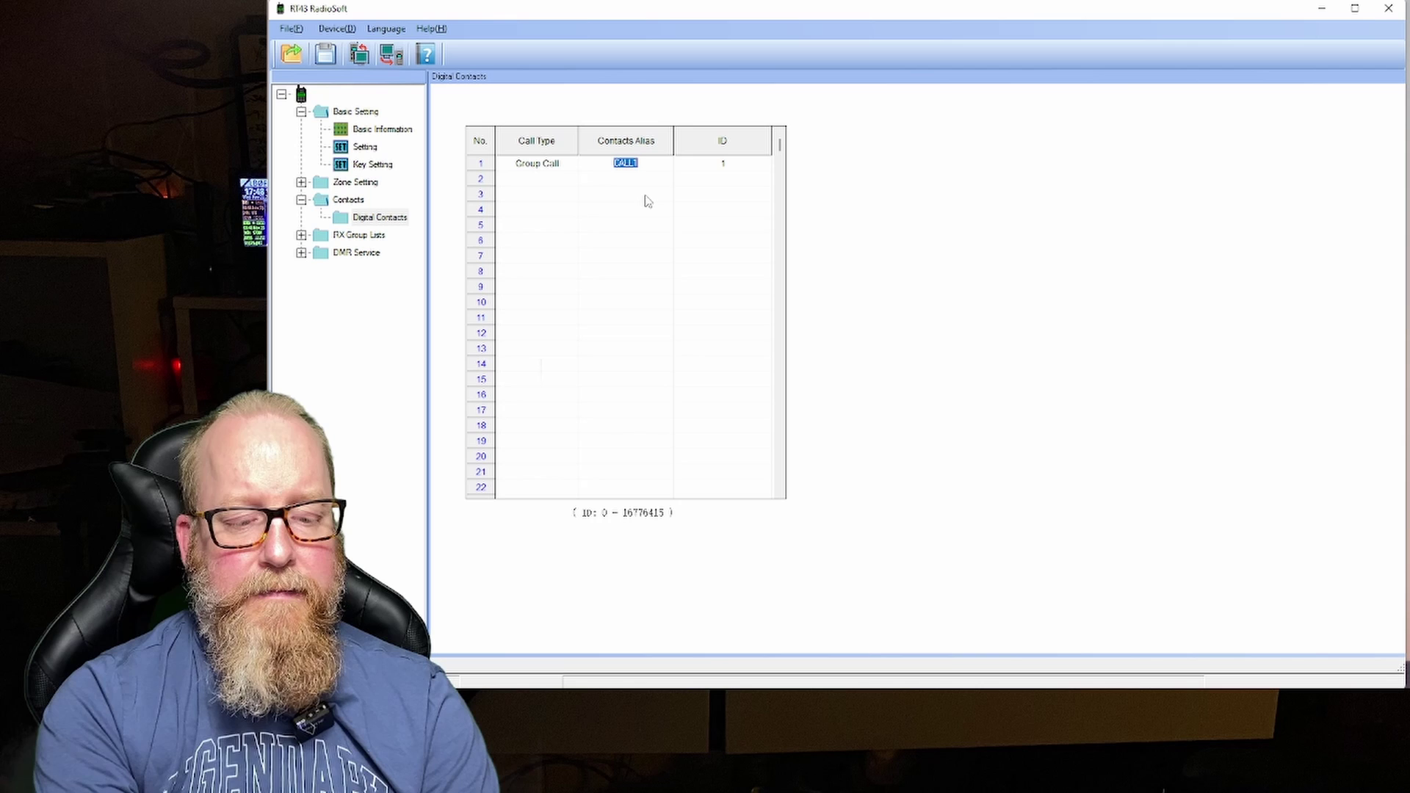
text(TG)
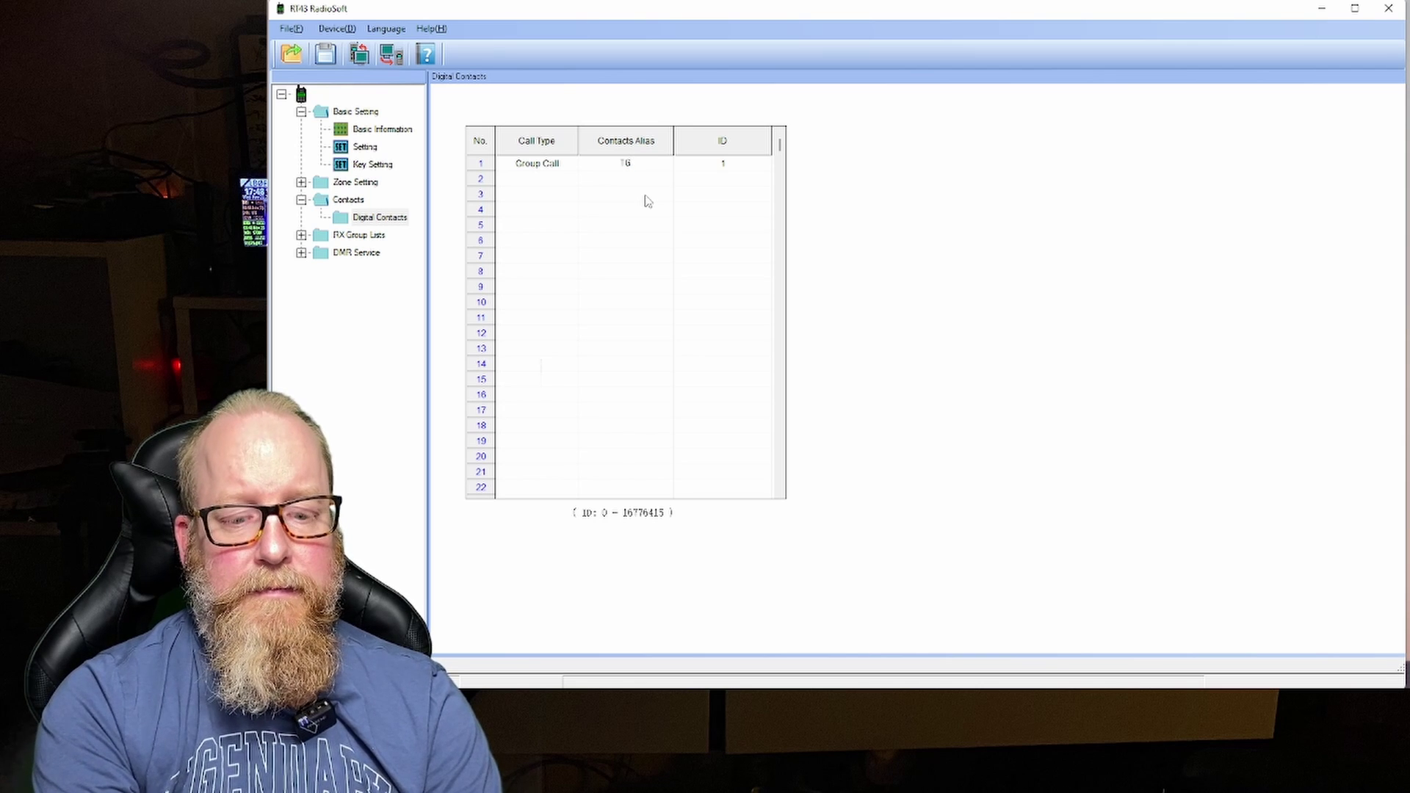
text(91 WW)
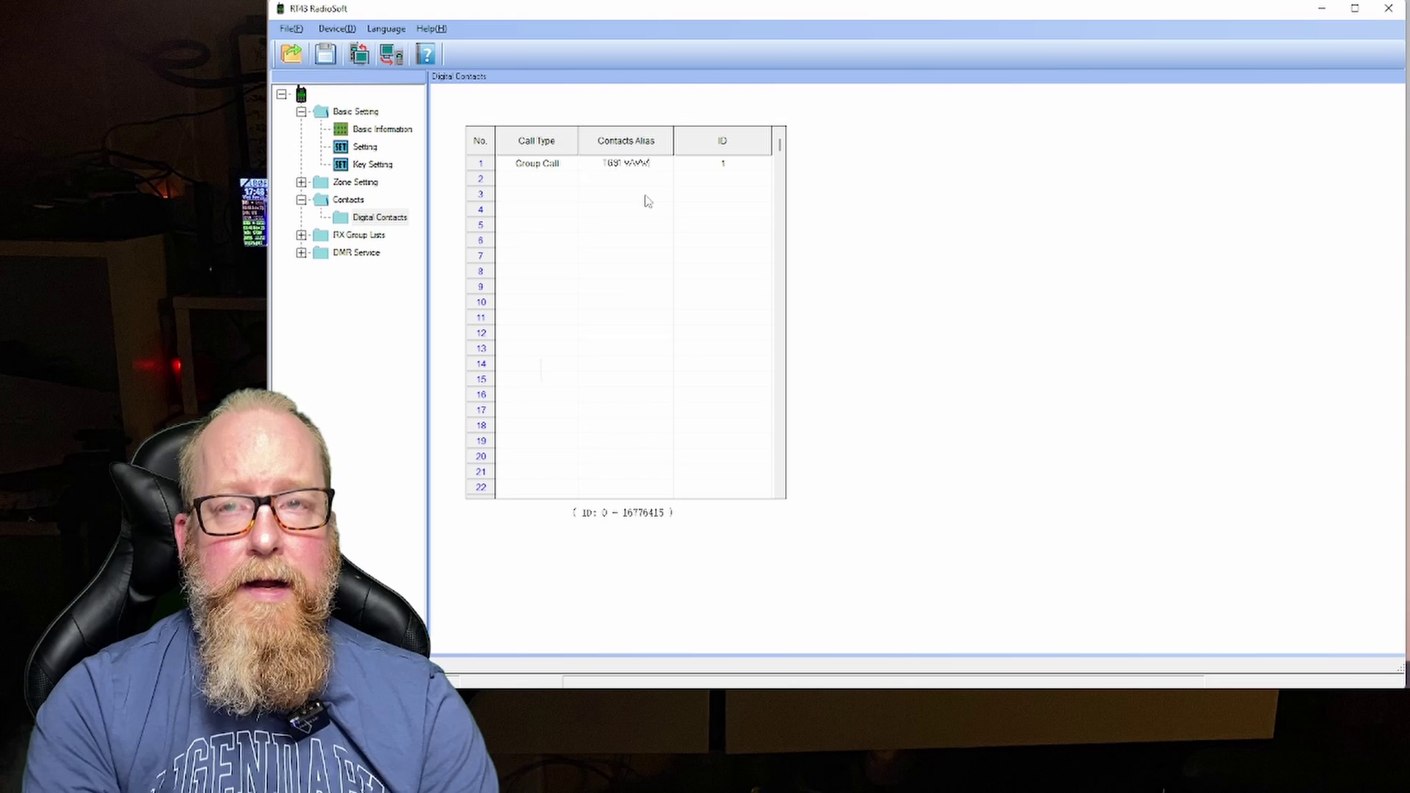
click(718, 163)
text(9)
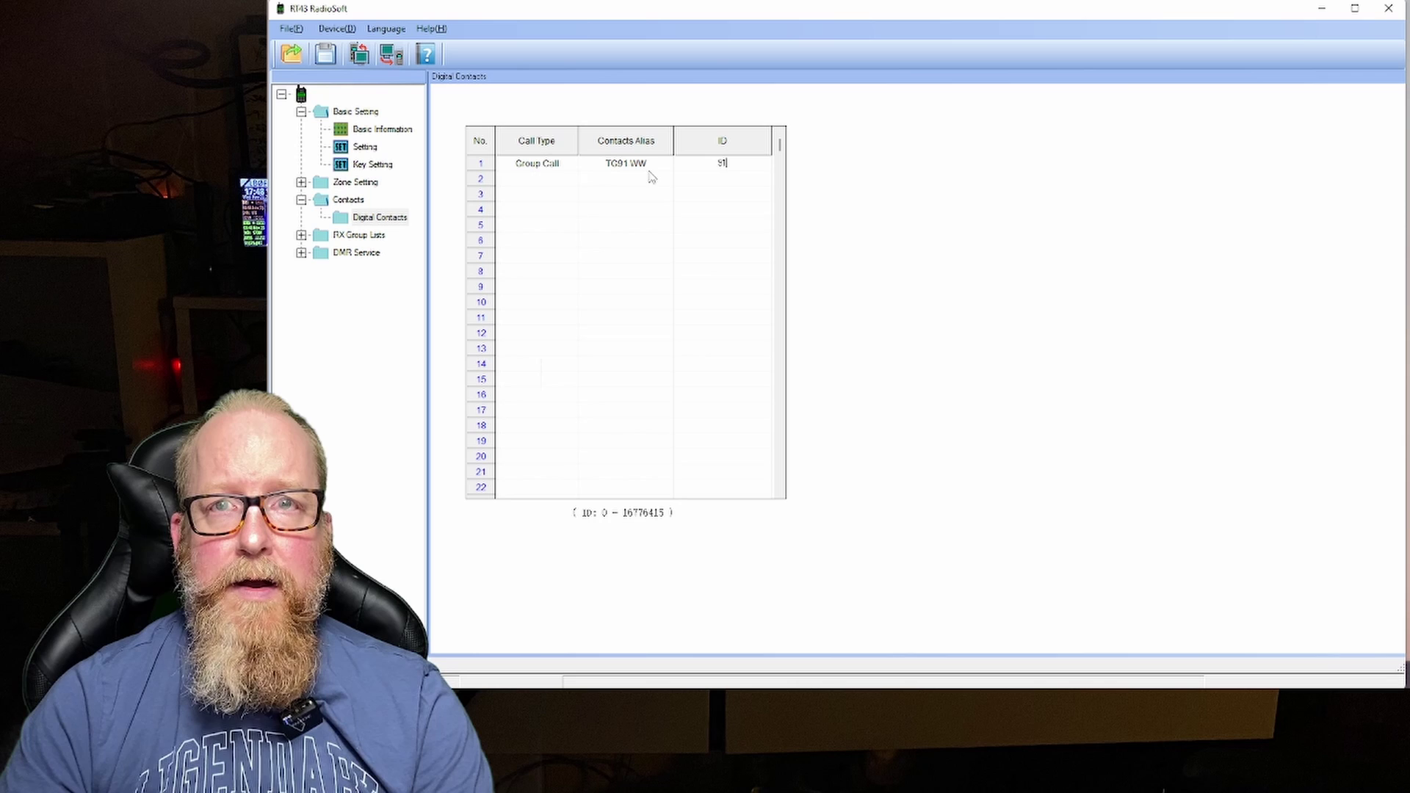
click(534, 179)
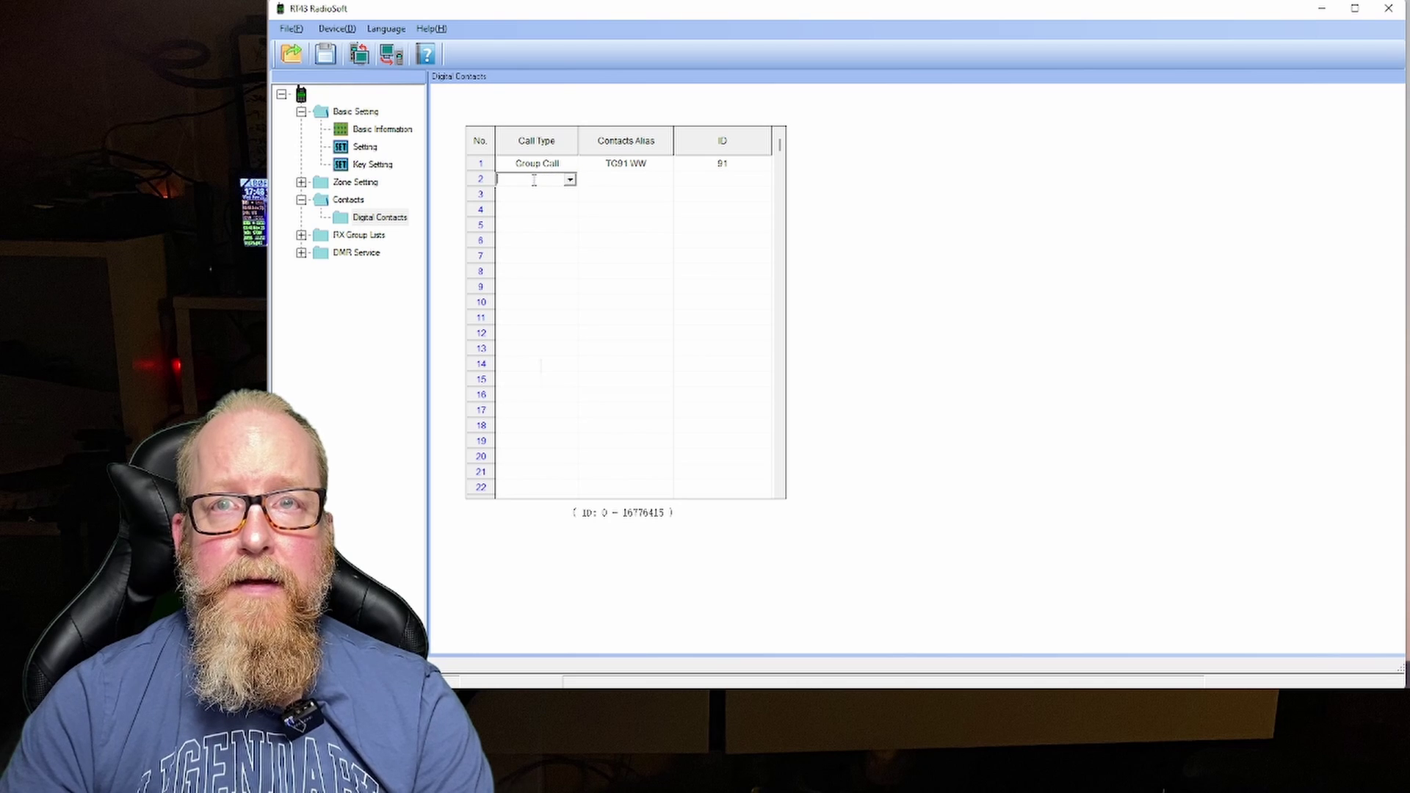
- Add contact 2 as Group Call TOADS with ID 3192083
click(570, 180)
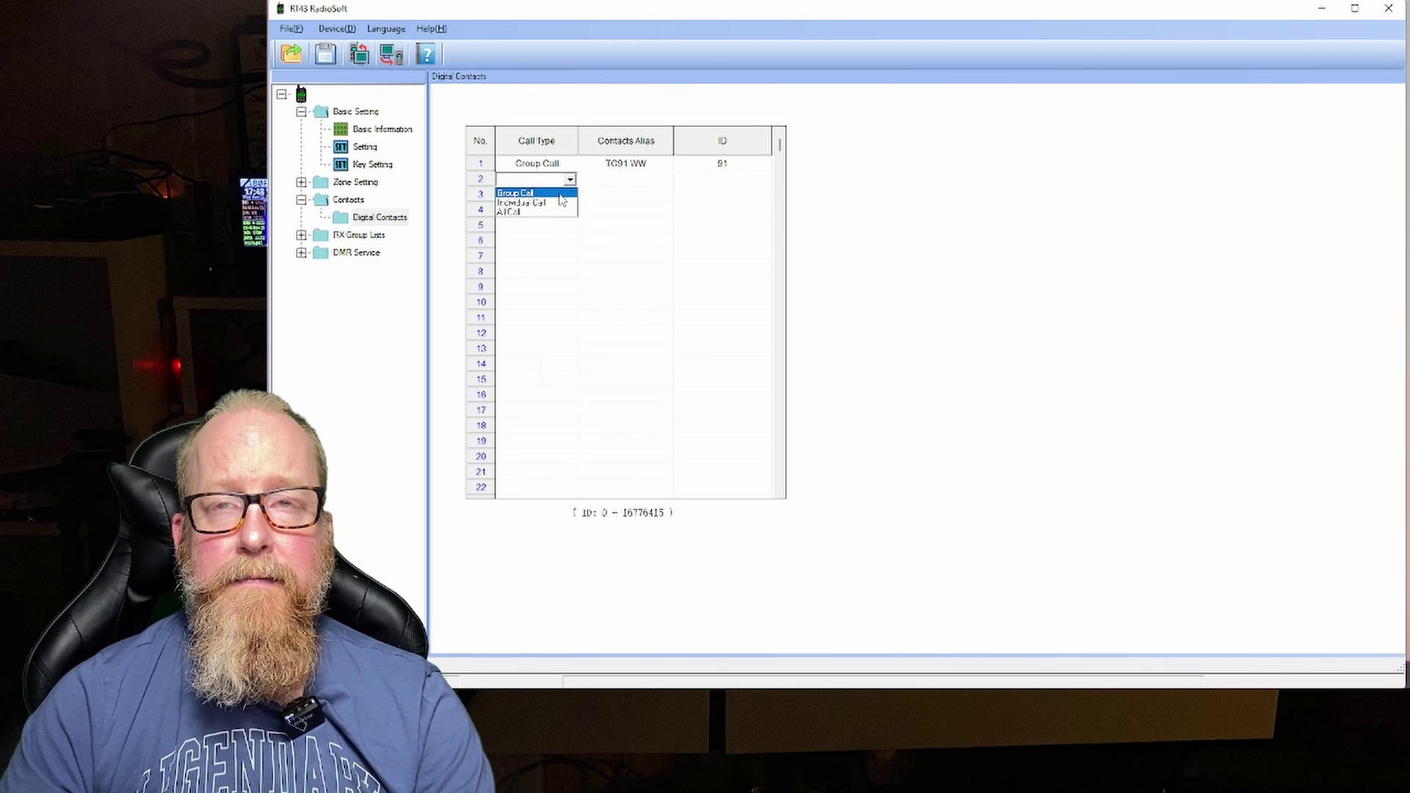
click(561, 194)
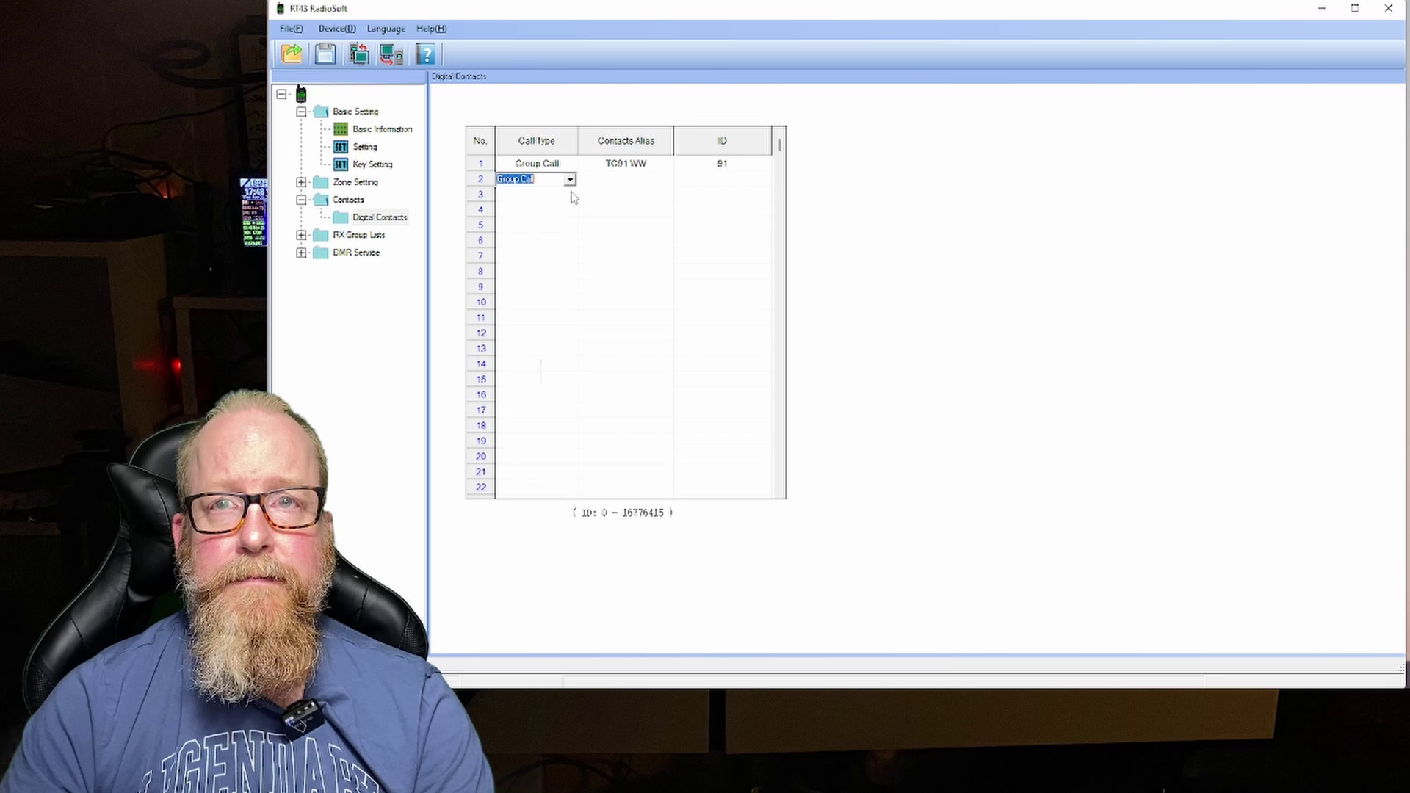
click(611, 182)
text(TG4)
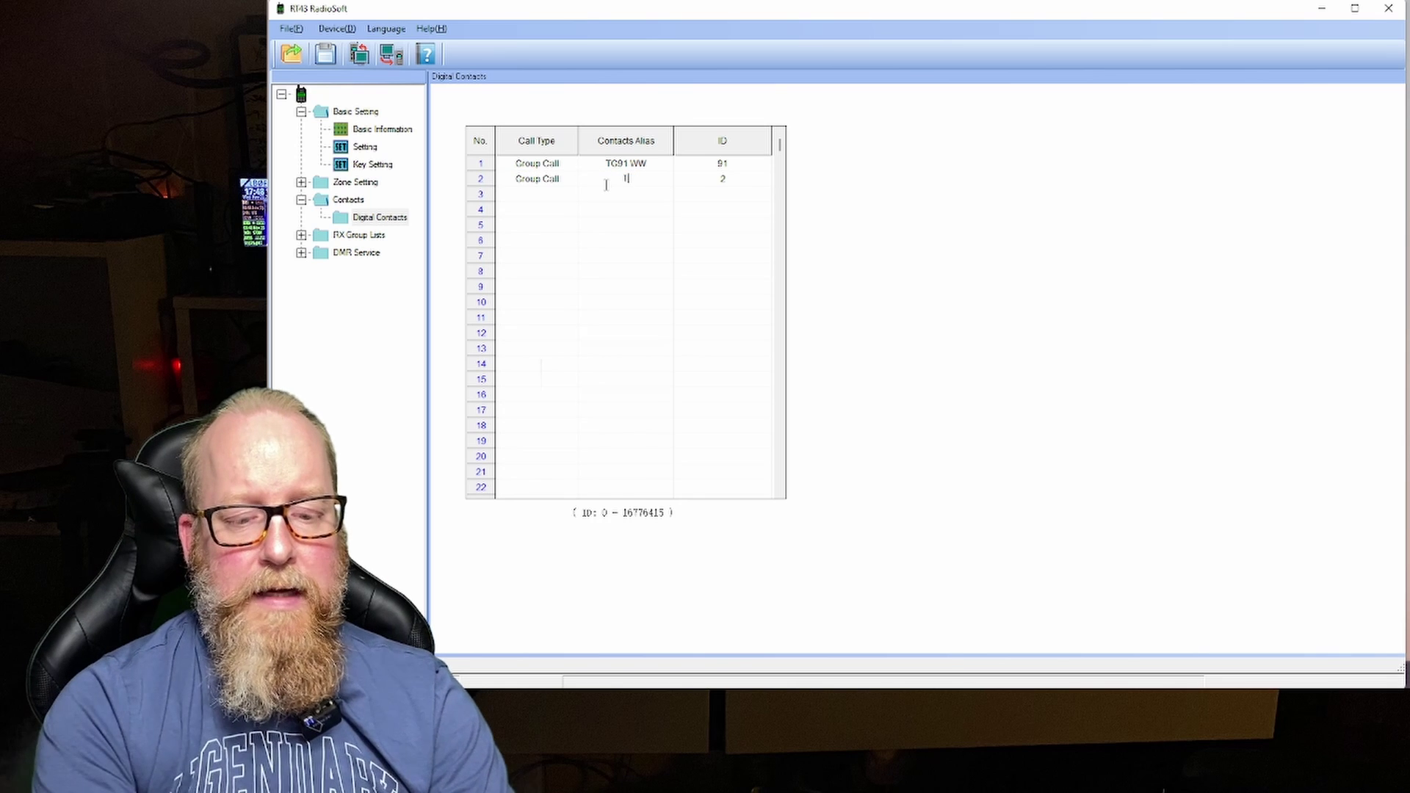
text(GAD)
key(Return)
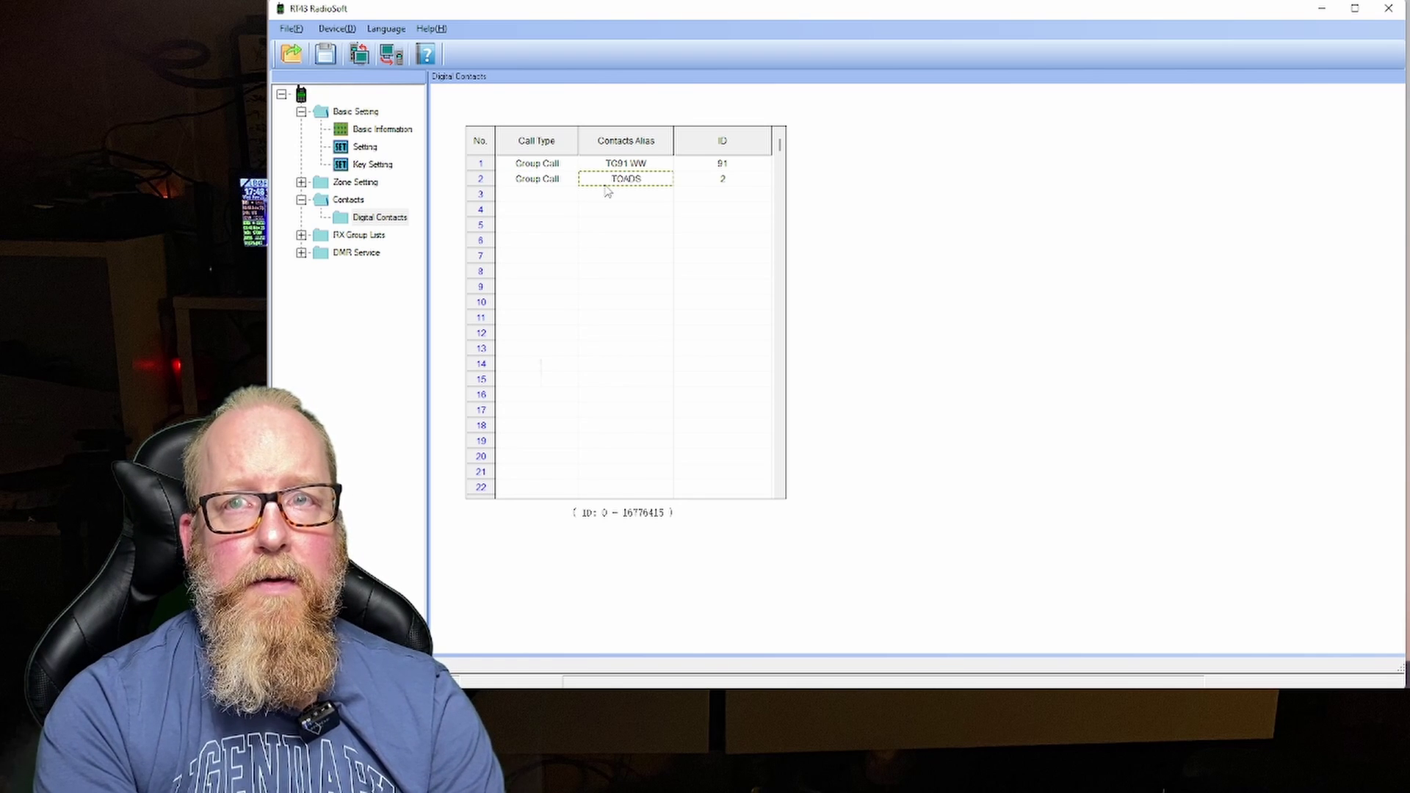
click(705, 179)
text(31508)
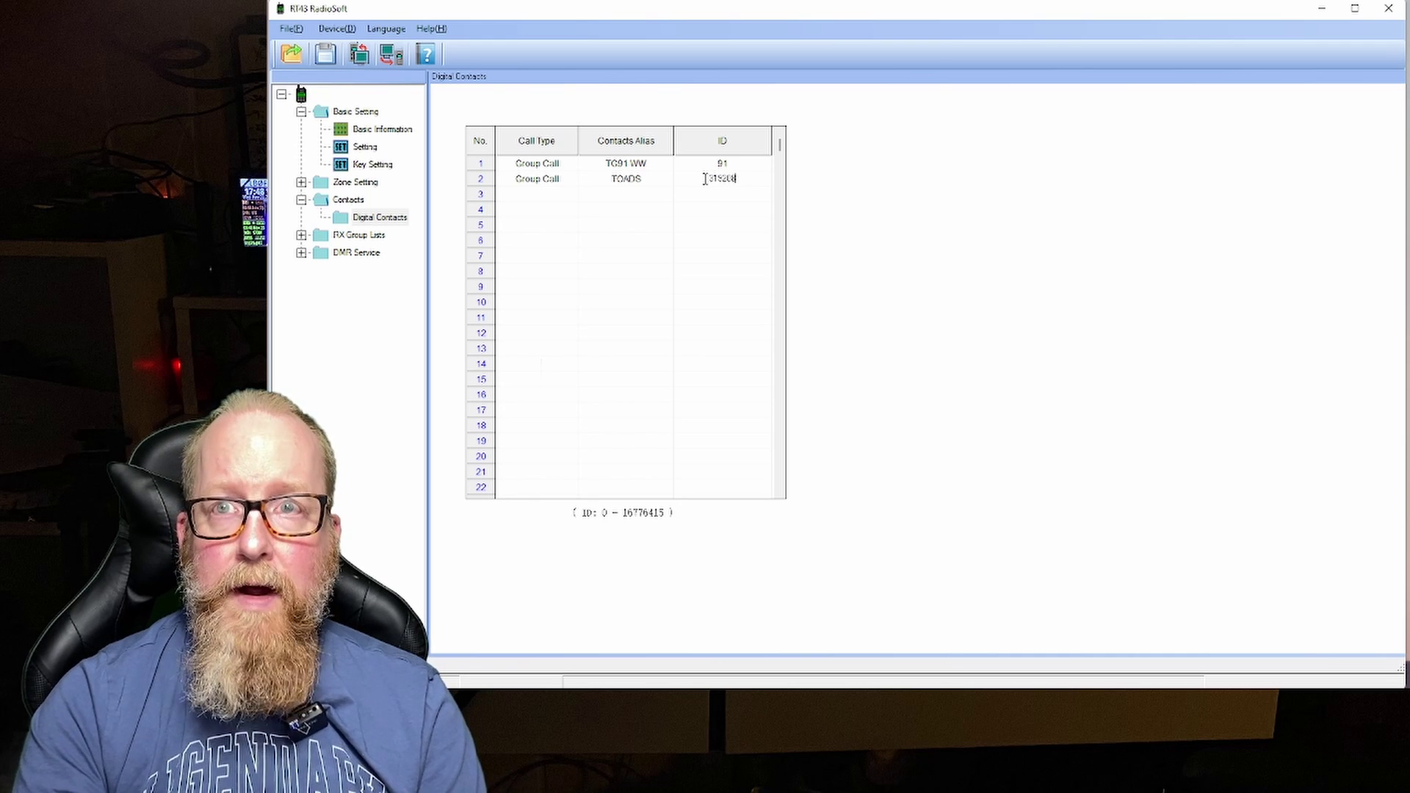
text(3)
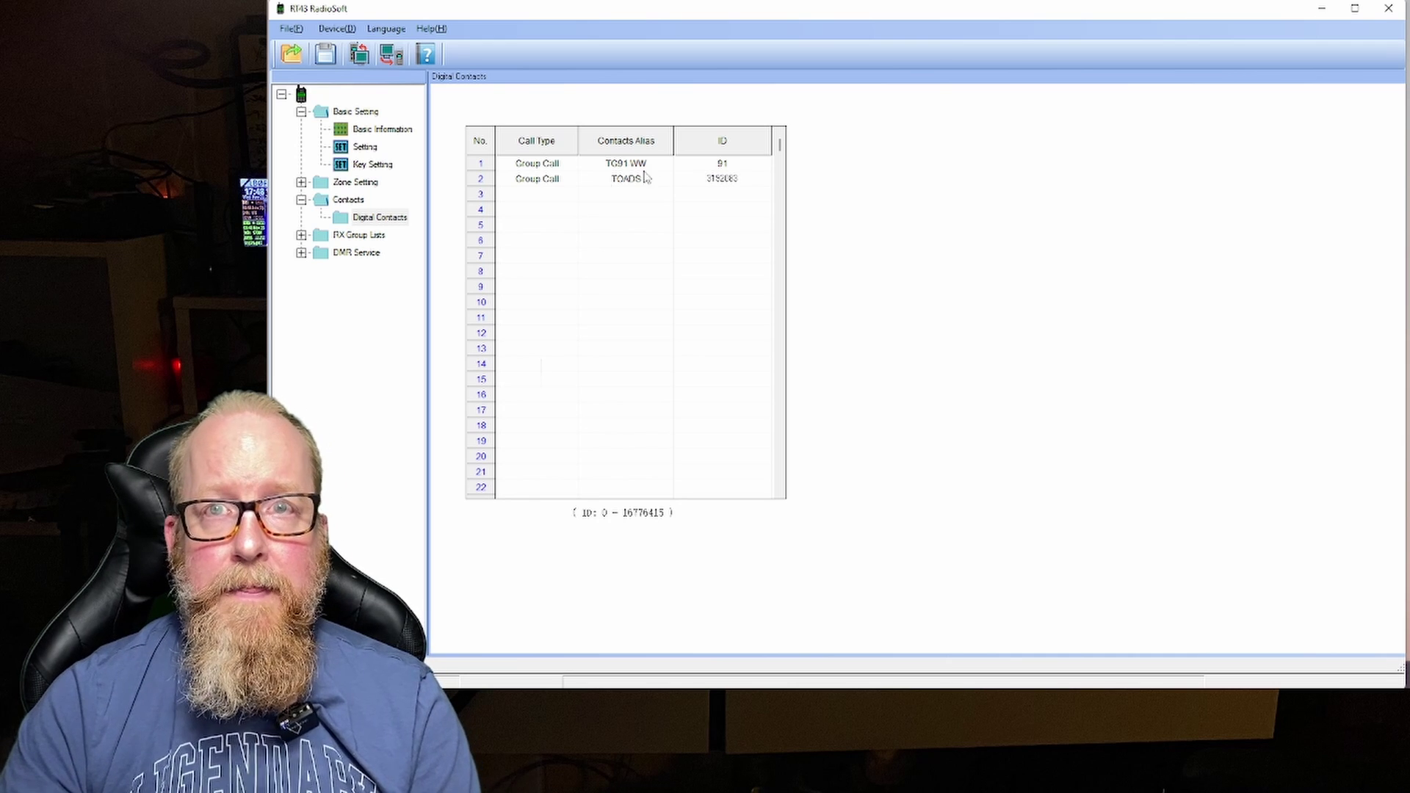
click(541, 197)
- Add contact 3 as Group Call TG4000 with ID 4000
click(569, 196)
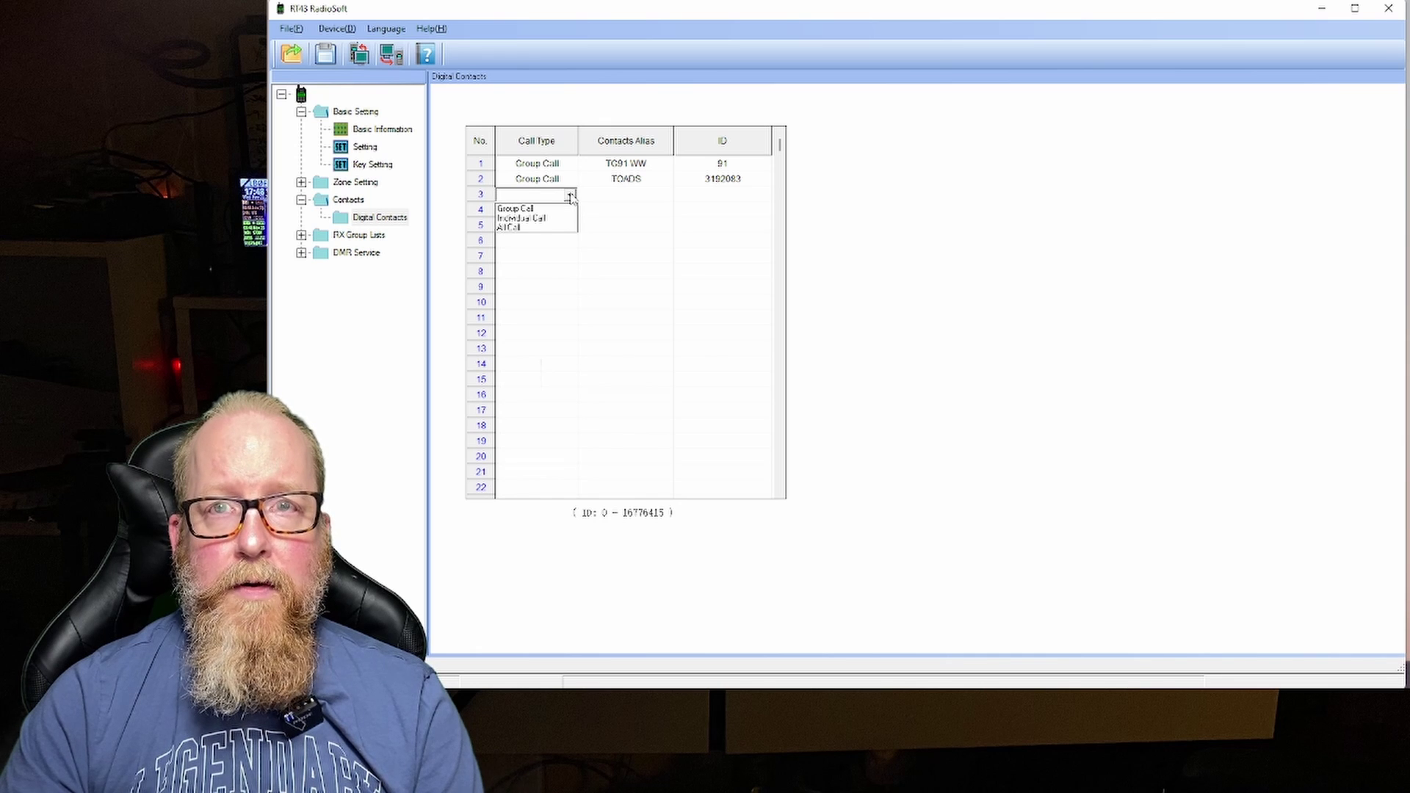
click(553, 209)
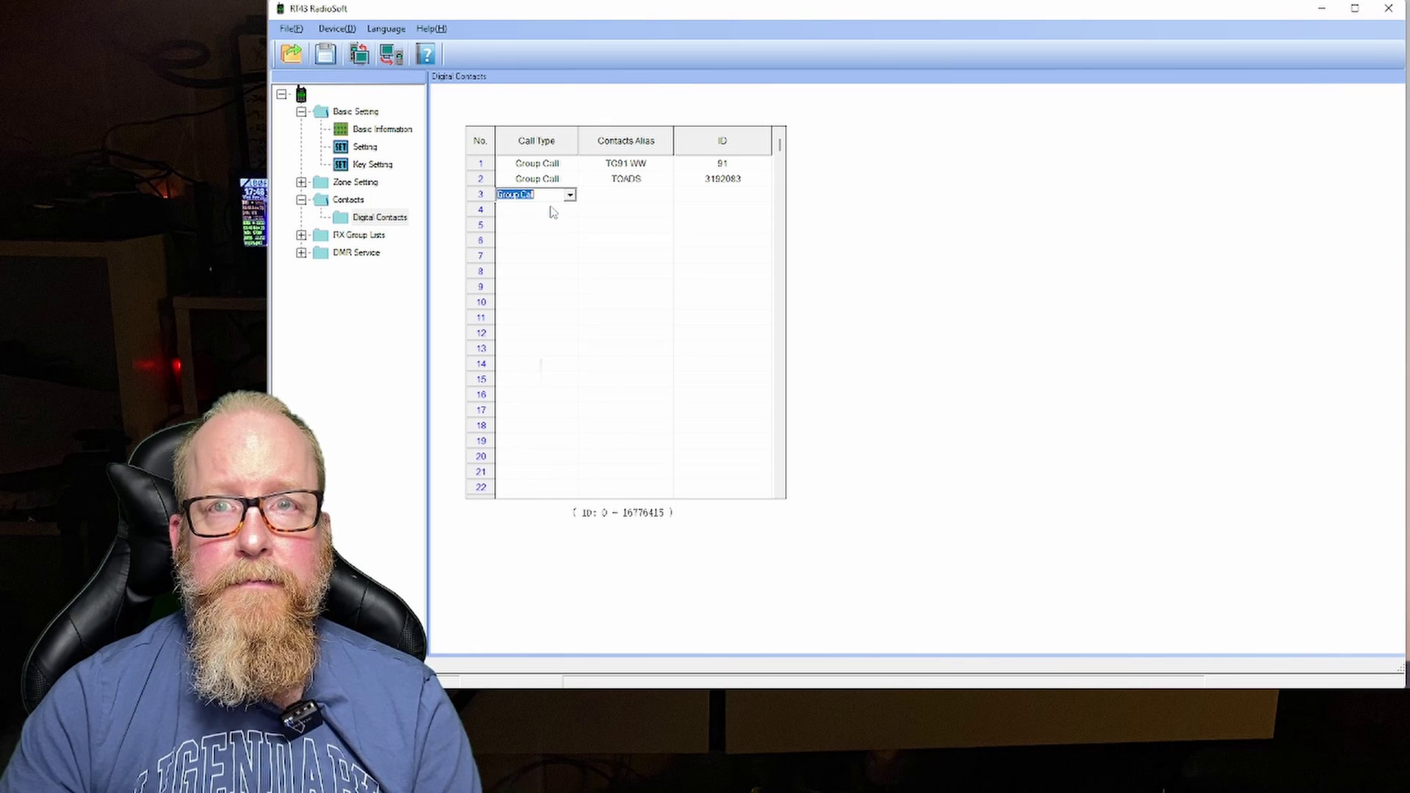
click(624, 195)
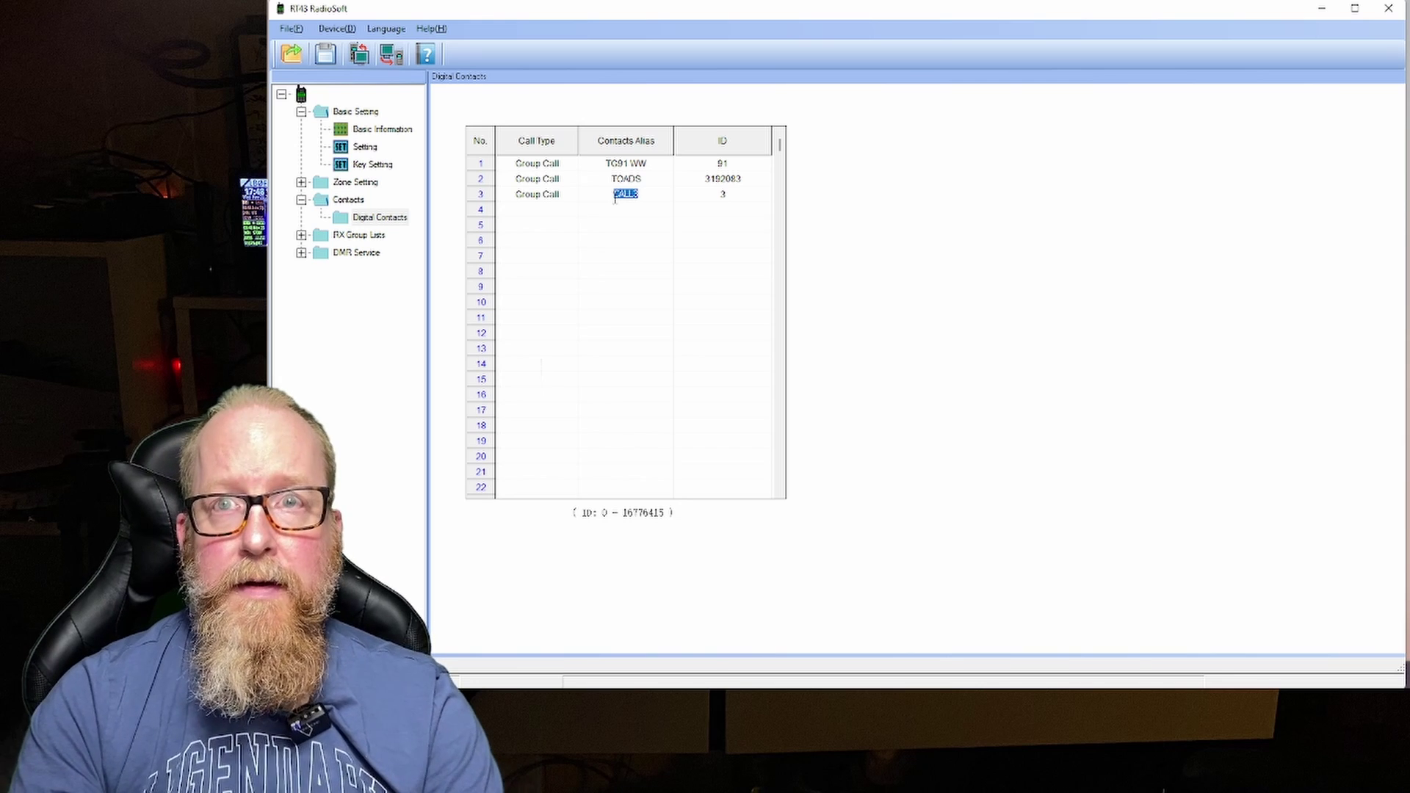
text(TG)
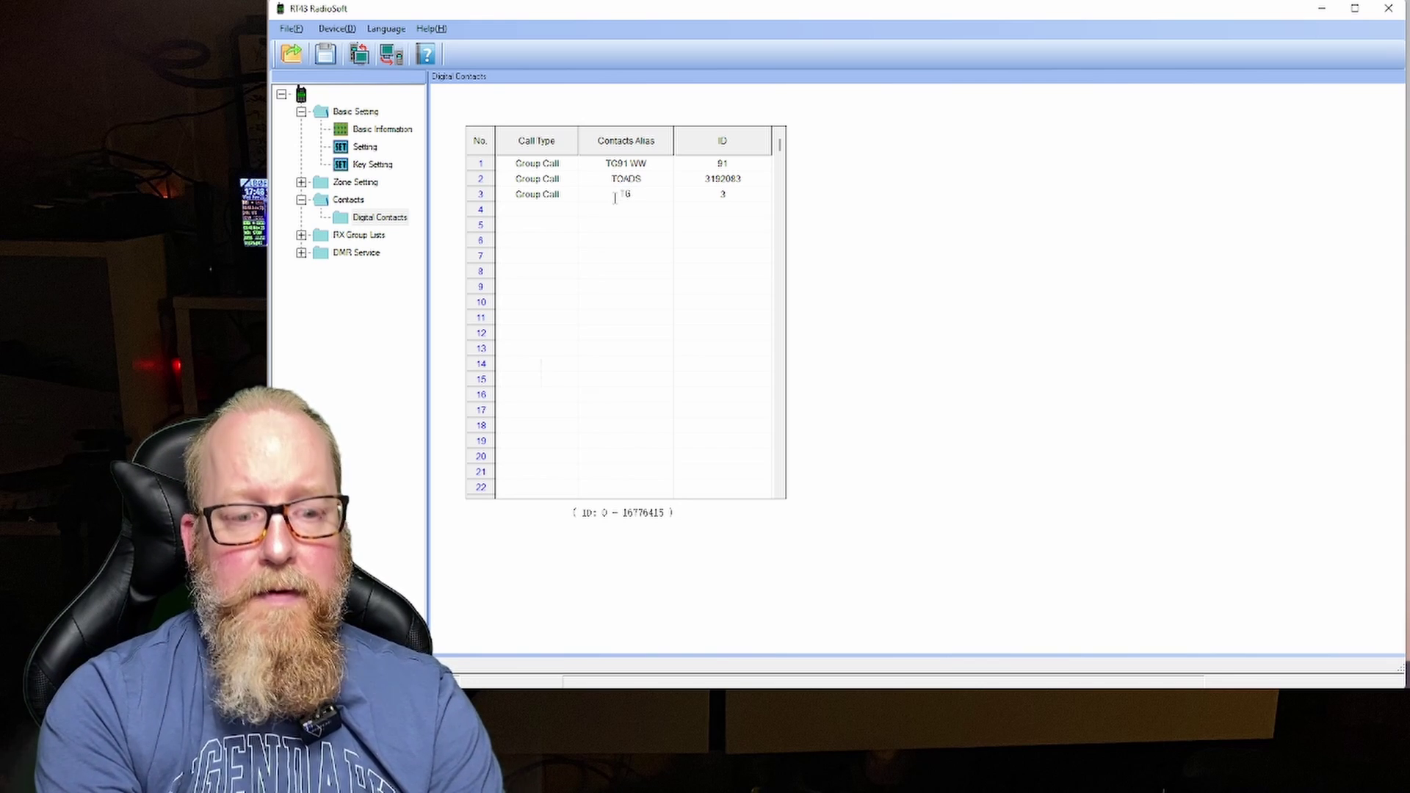
text(4000)
key(Return)
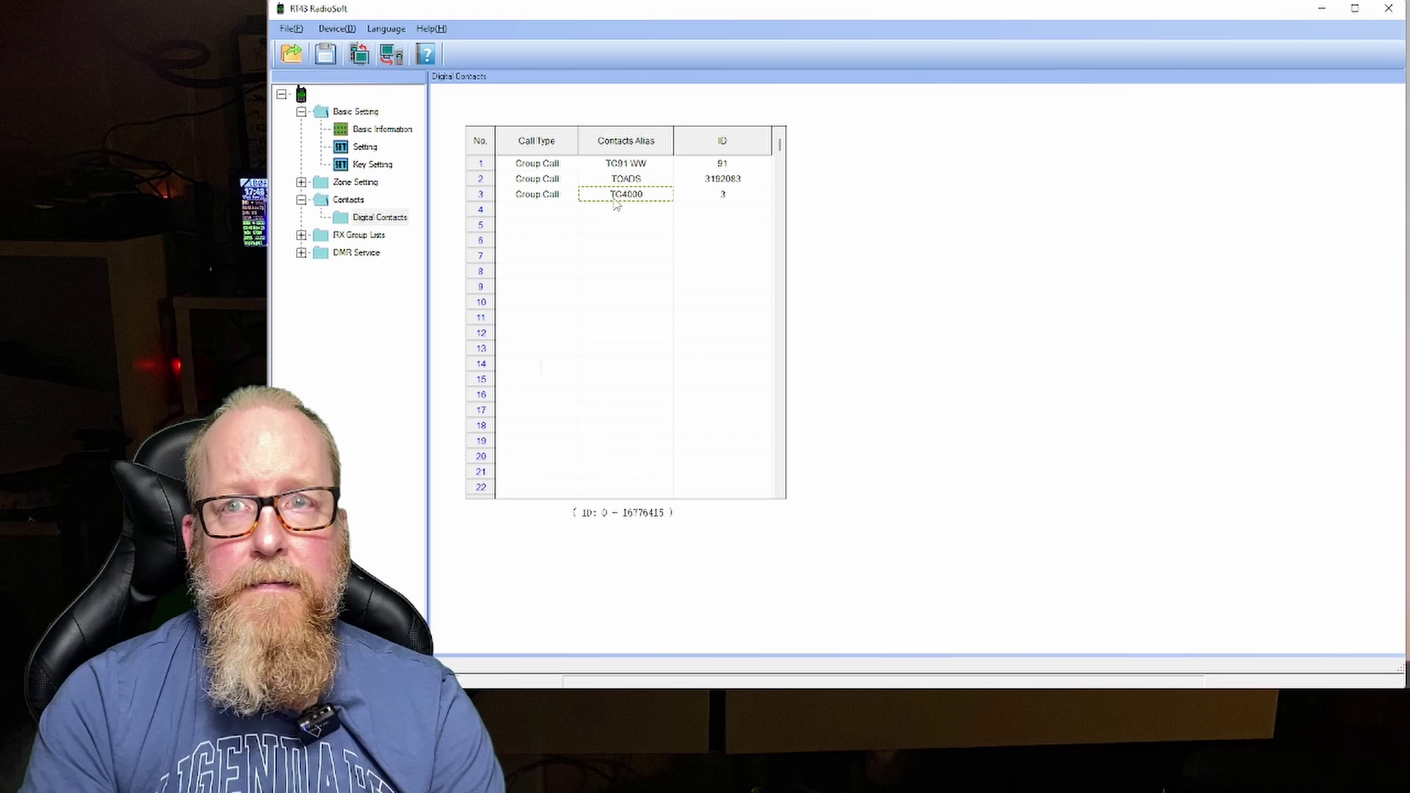
double_click(714, 197)
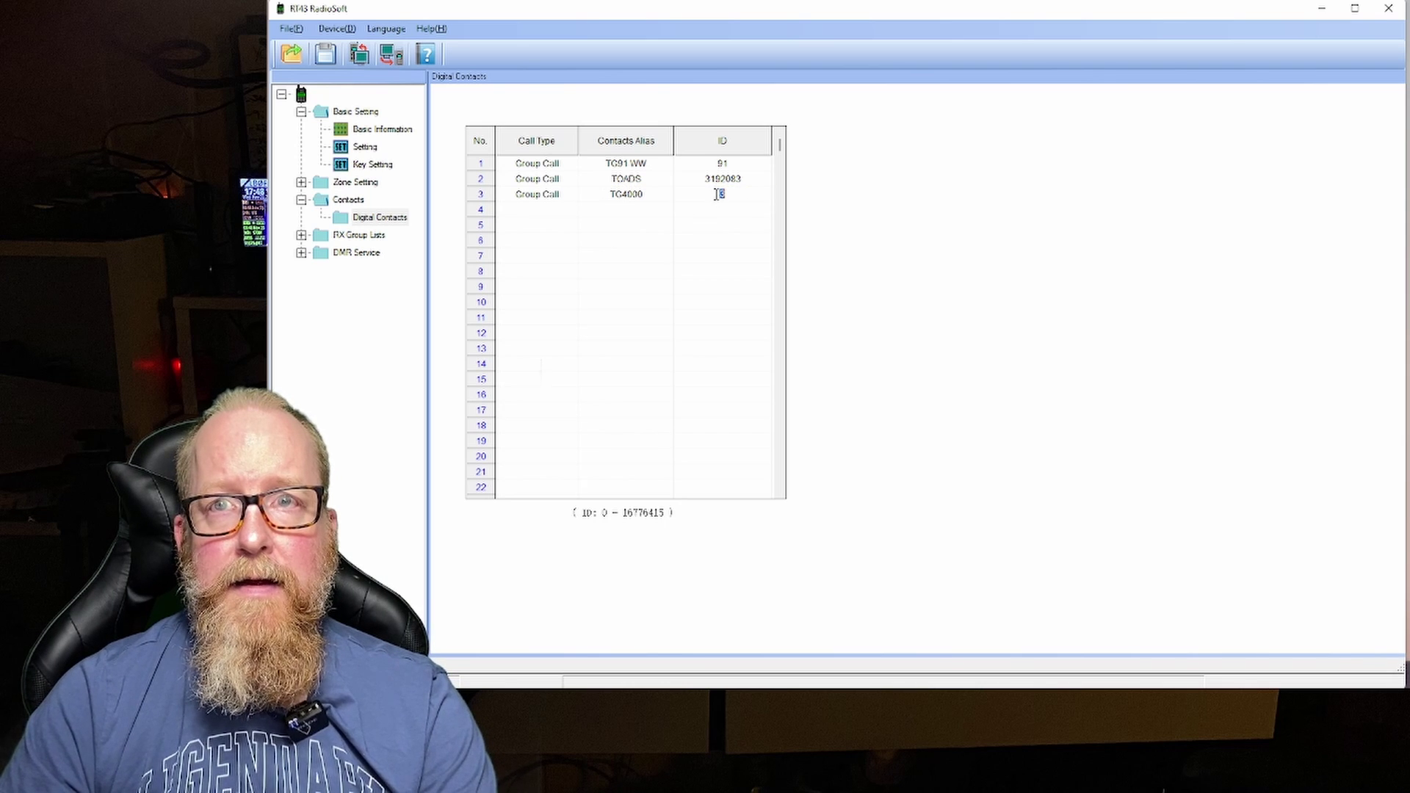
text(4000)
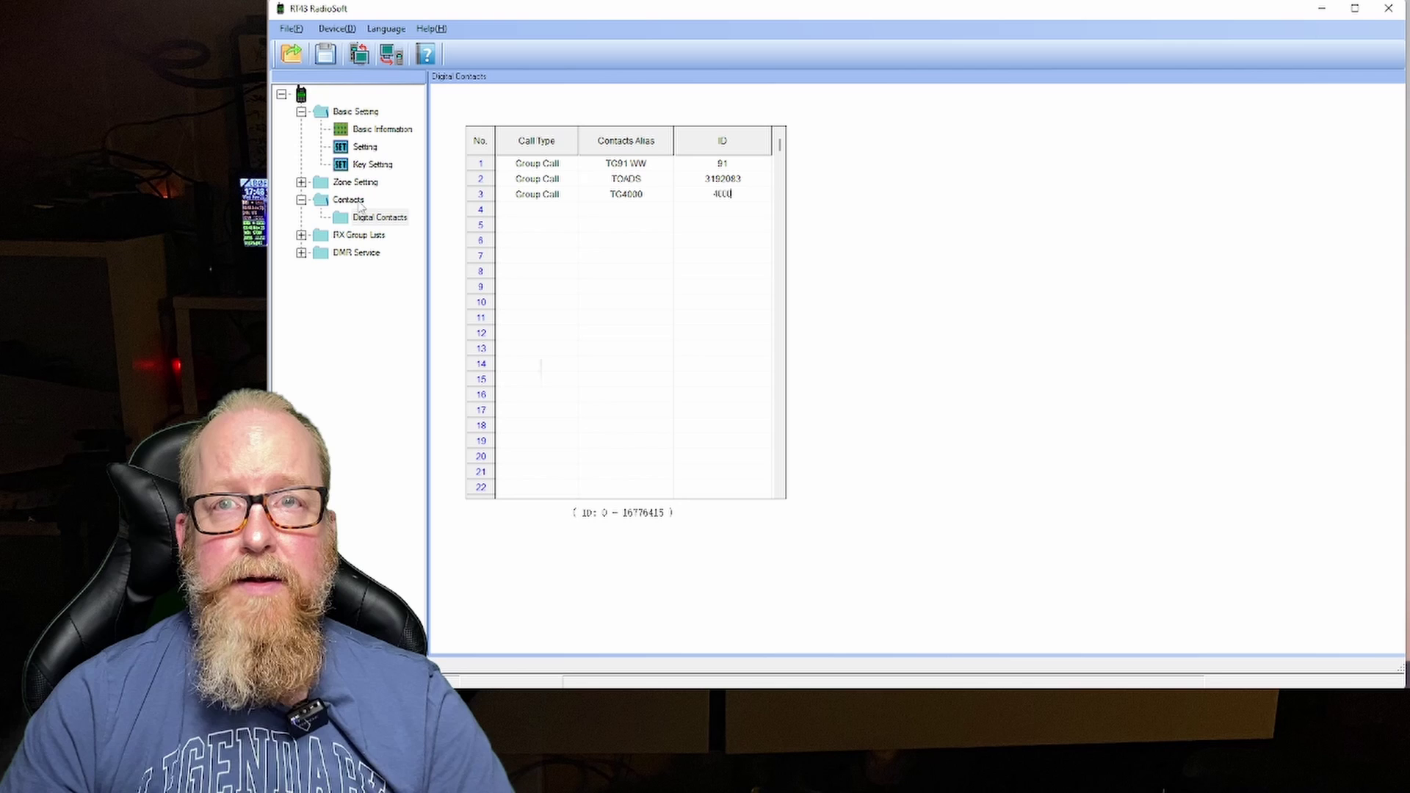
click(302, 183)
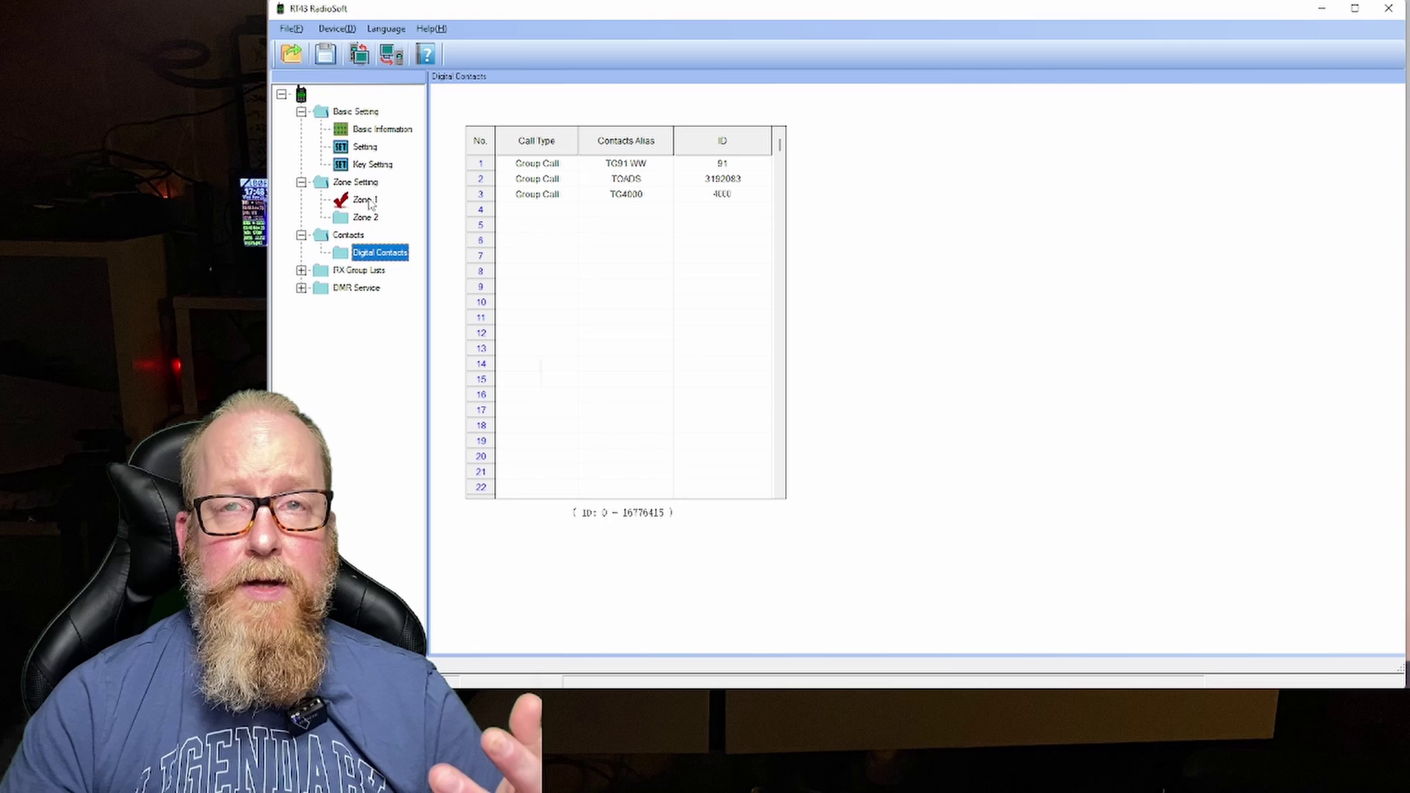
- In Zone 1, delete the receive frequencies of analog channels 1 and 2 to clear them
click(367, 201)
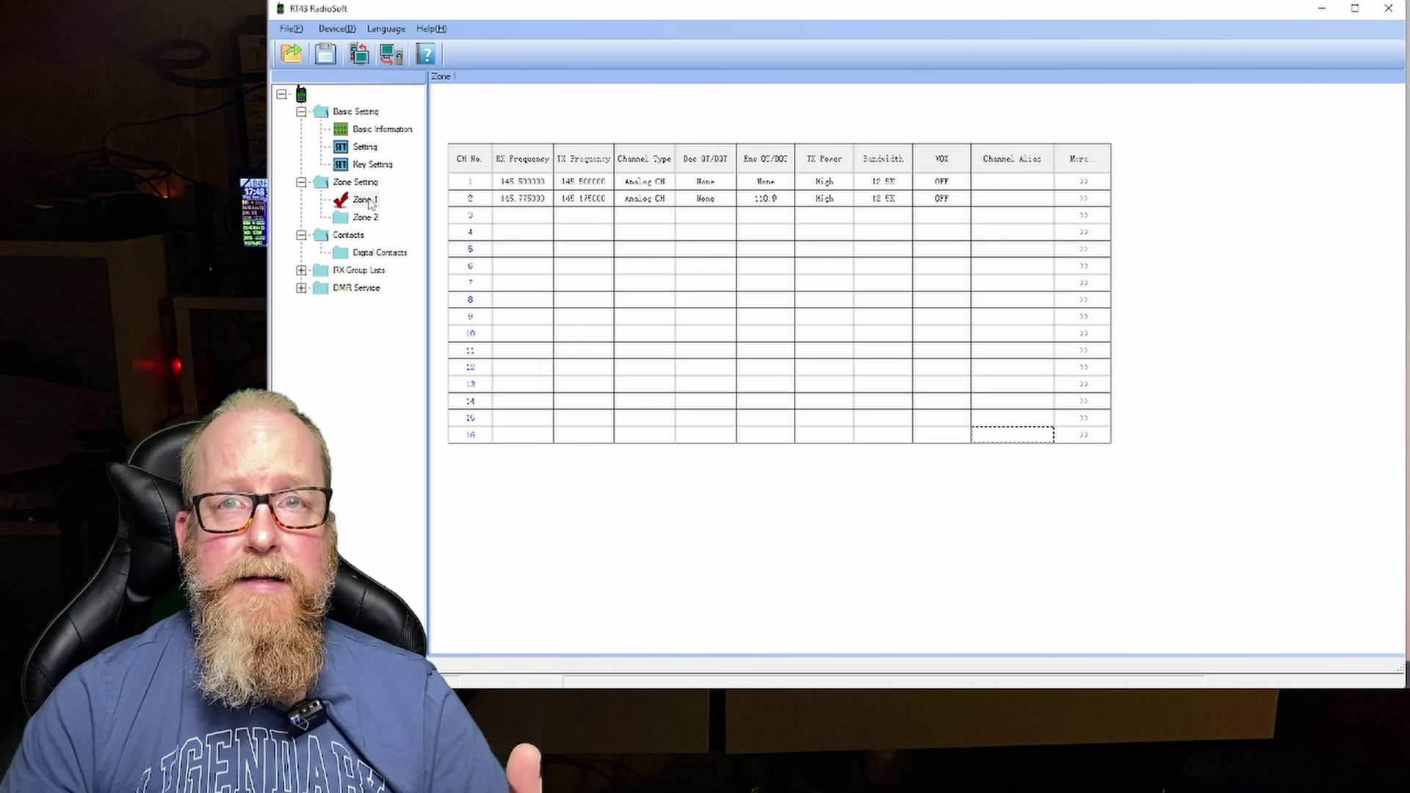
click(534, 185)
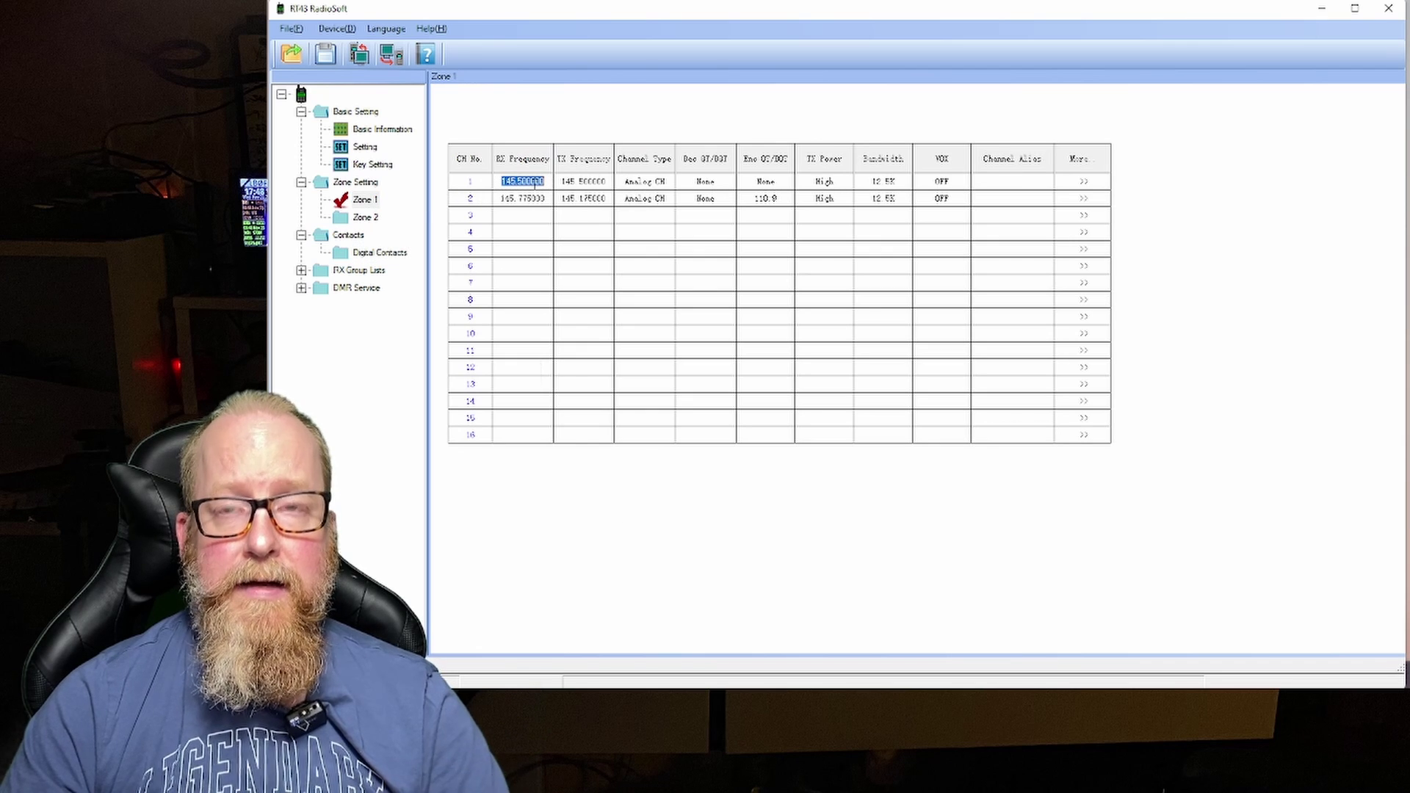
key(BackSpace)
click(527, 200)
key(BackSpace)
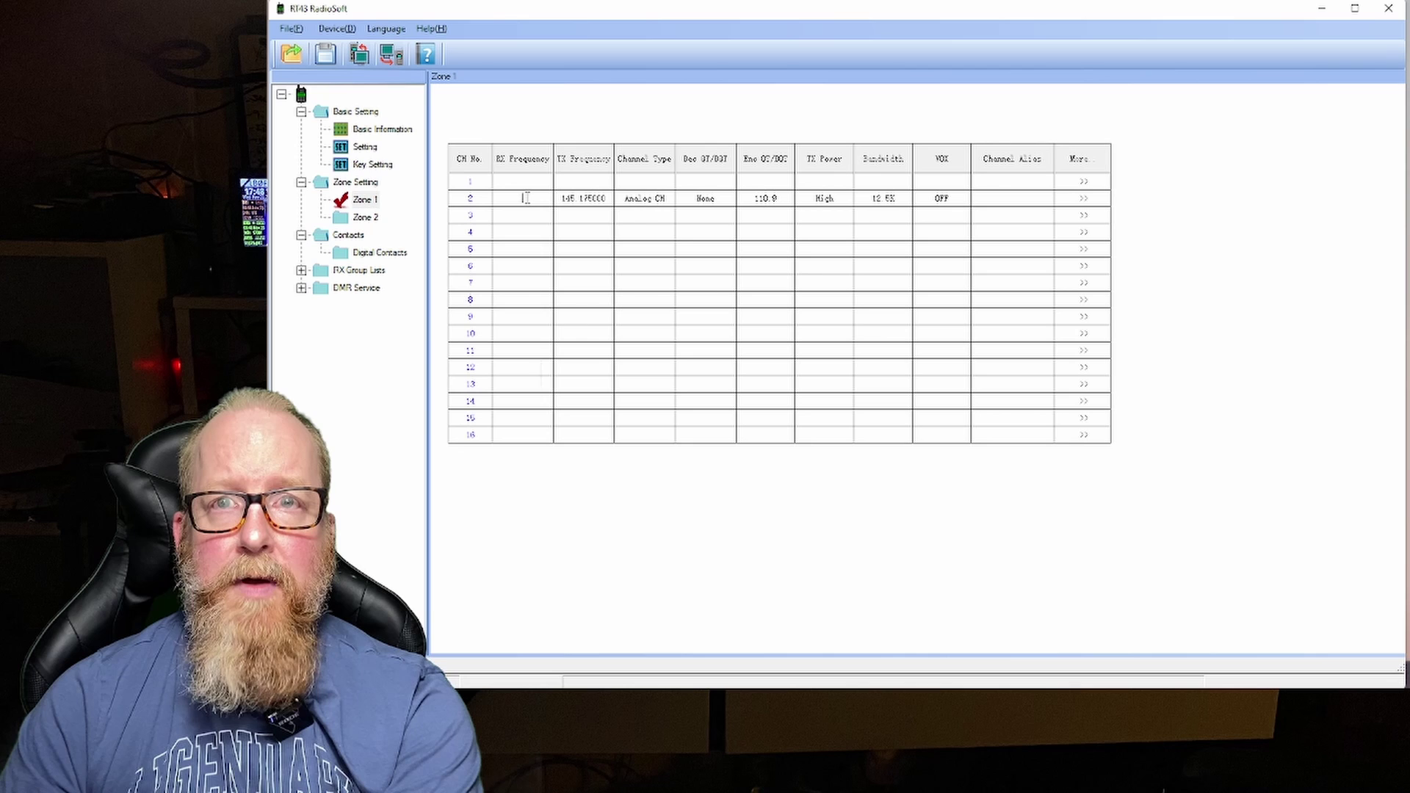
click(586, 204)
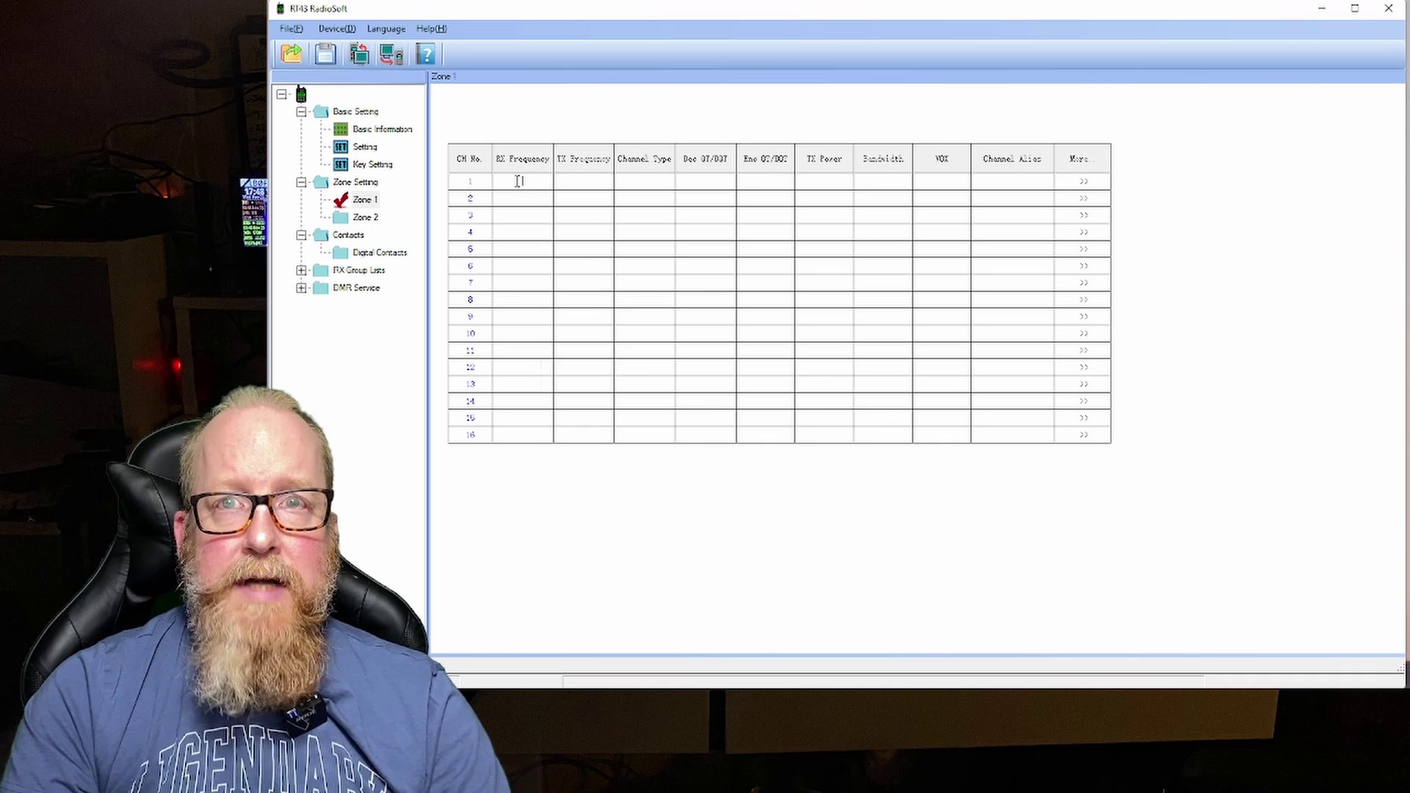
- Set Zone 1 channel 1 to 434.5 MHz with alias TG91 and Low transmit power
text(43)
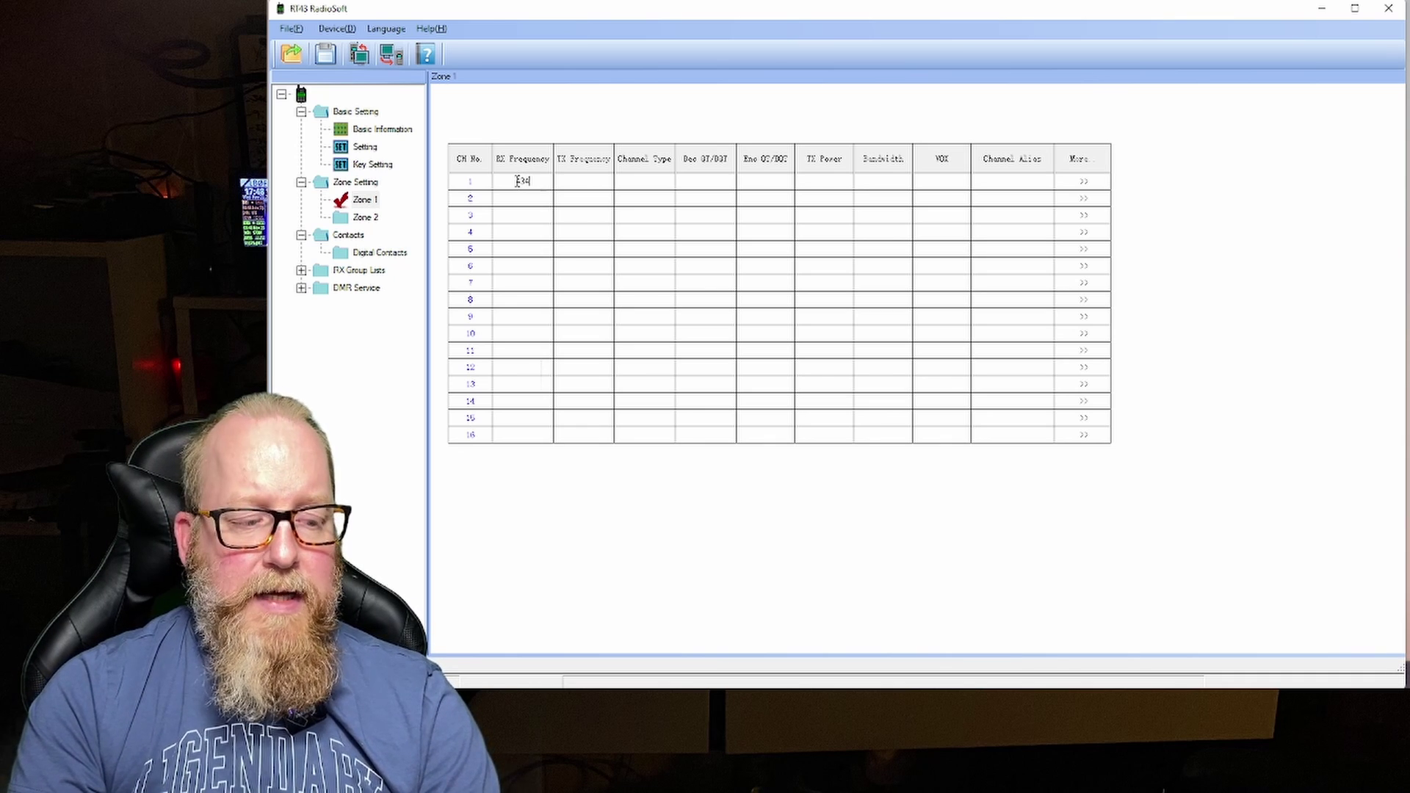
text(4.500)
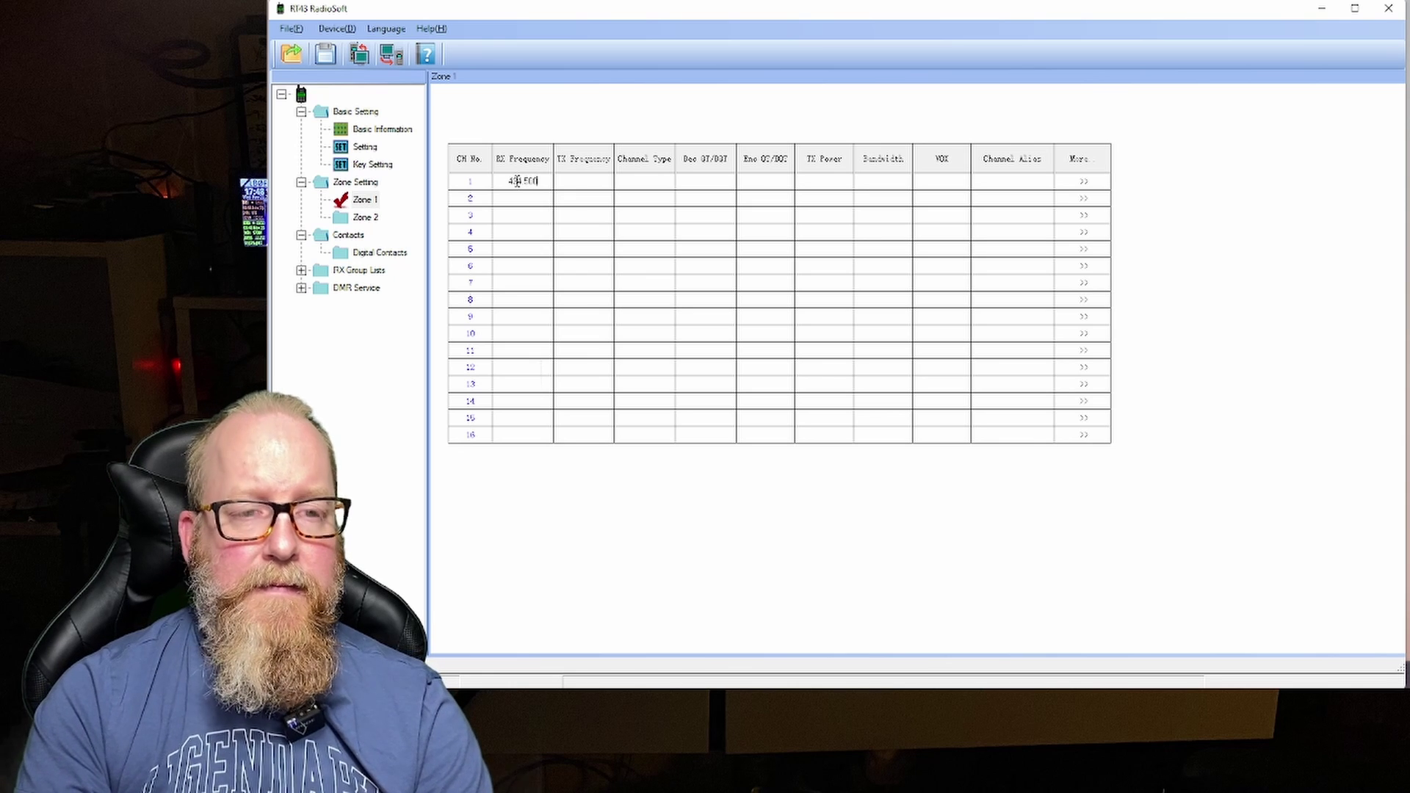
key(Return)
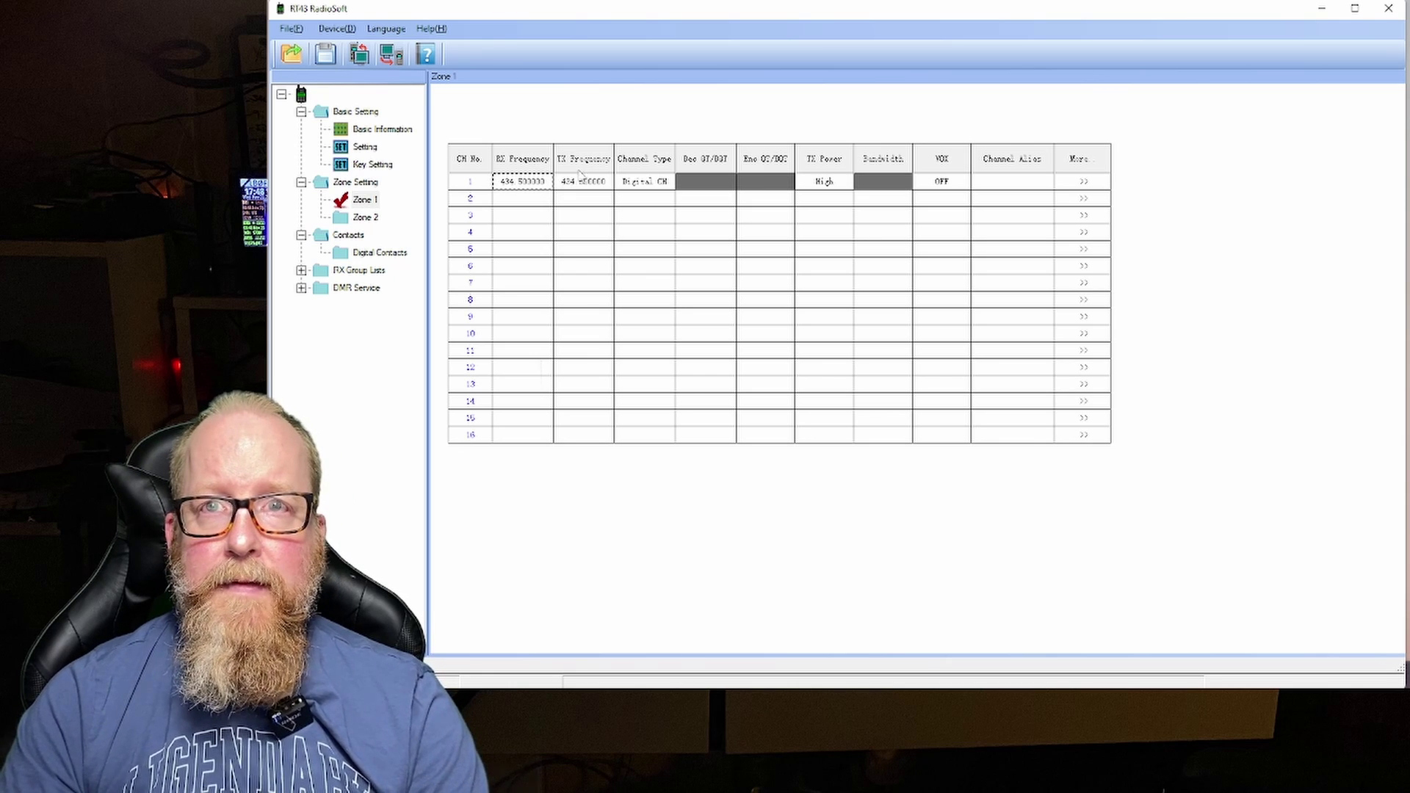
click(1090, 187)
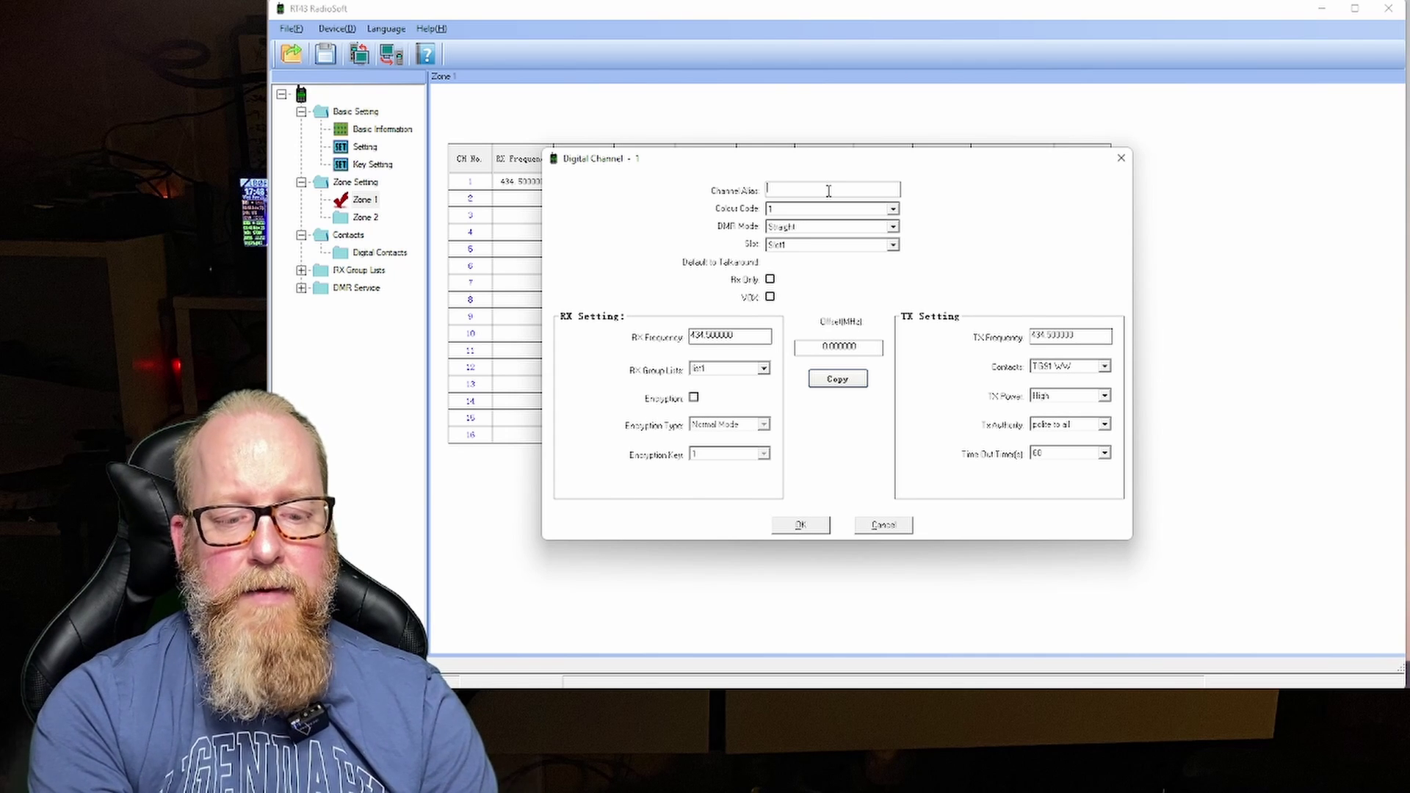
text(TG9)
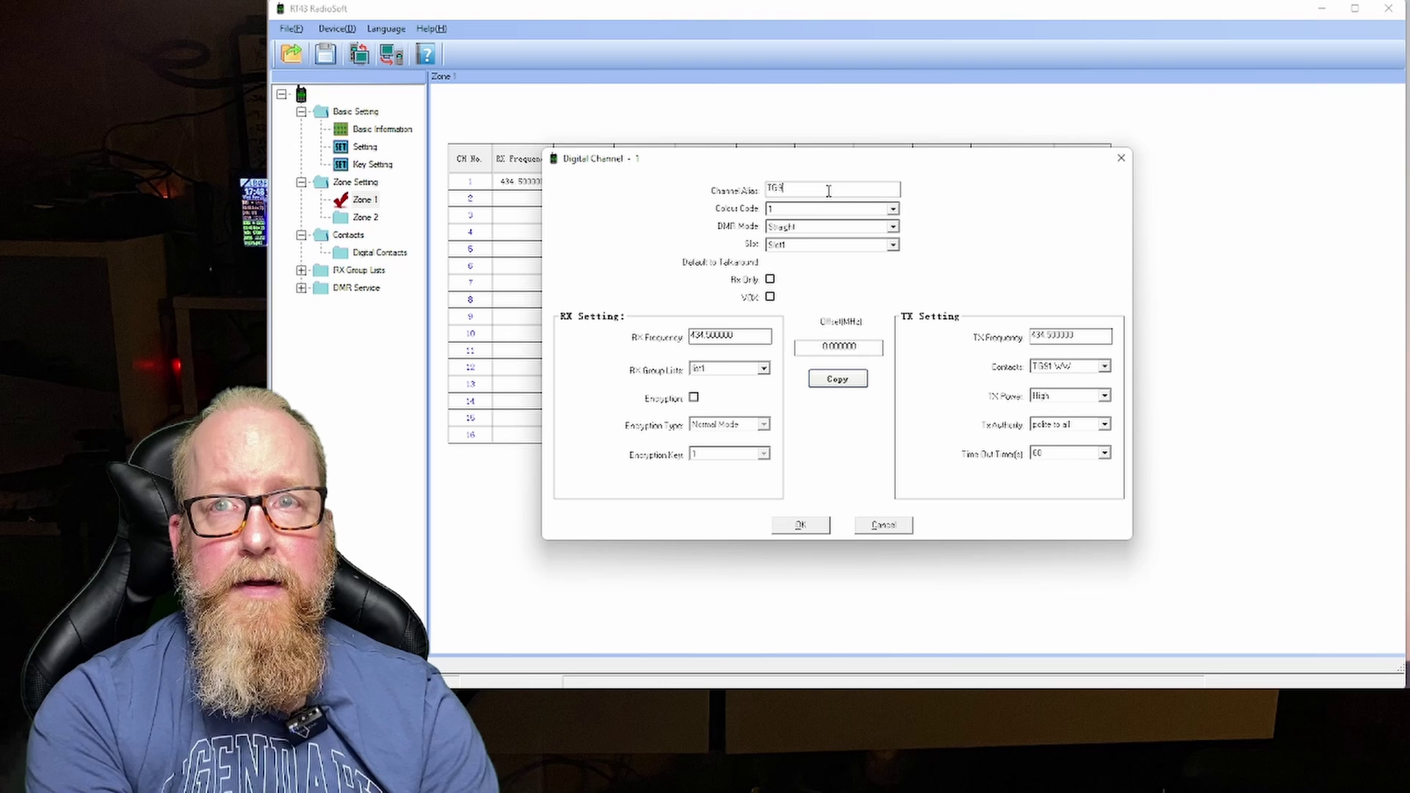
text(1)
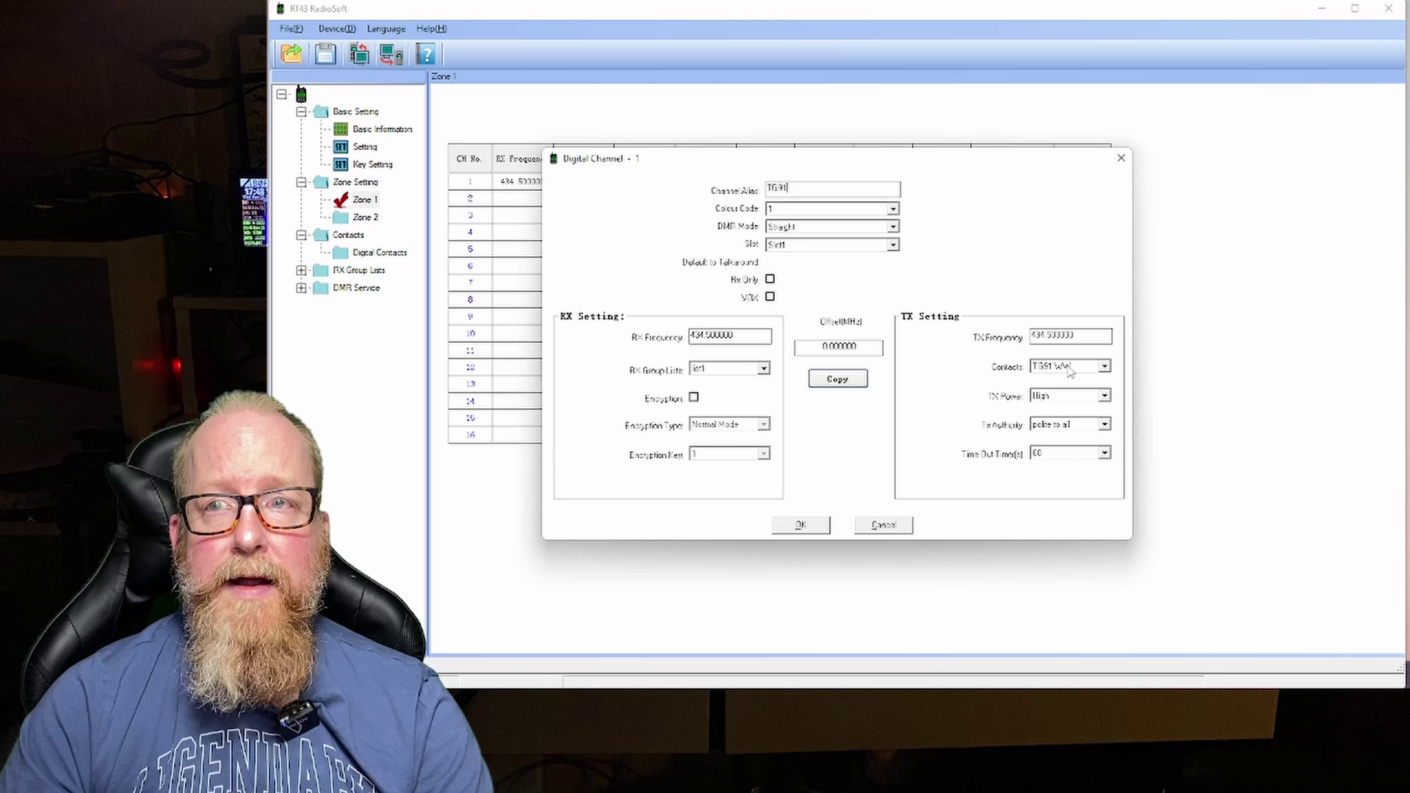
click(1074, 395)
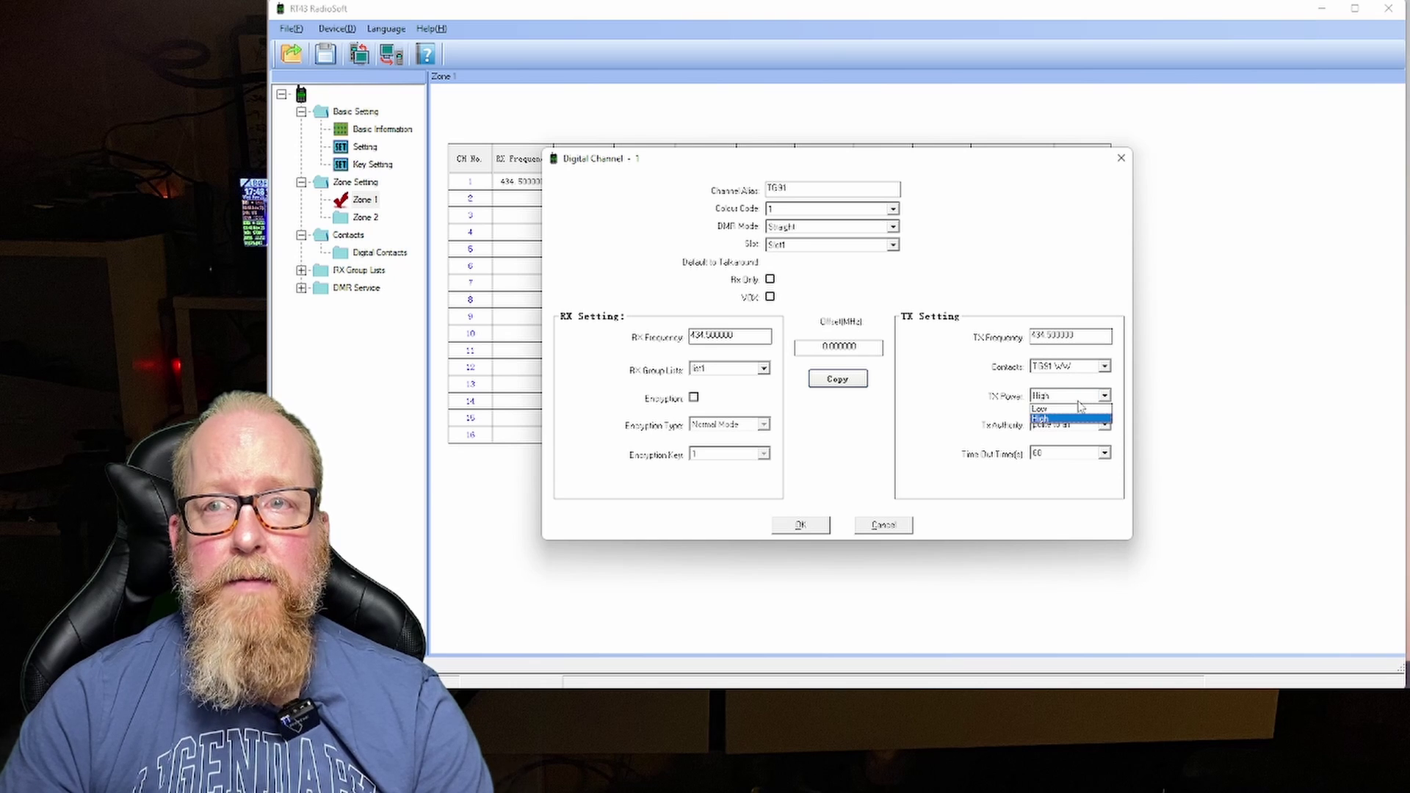
click(1074, 415)
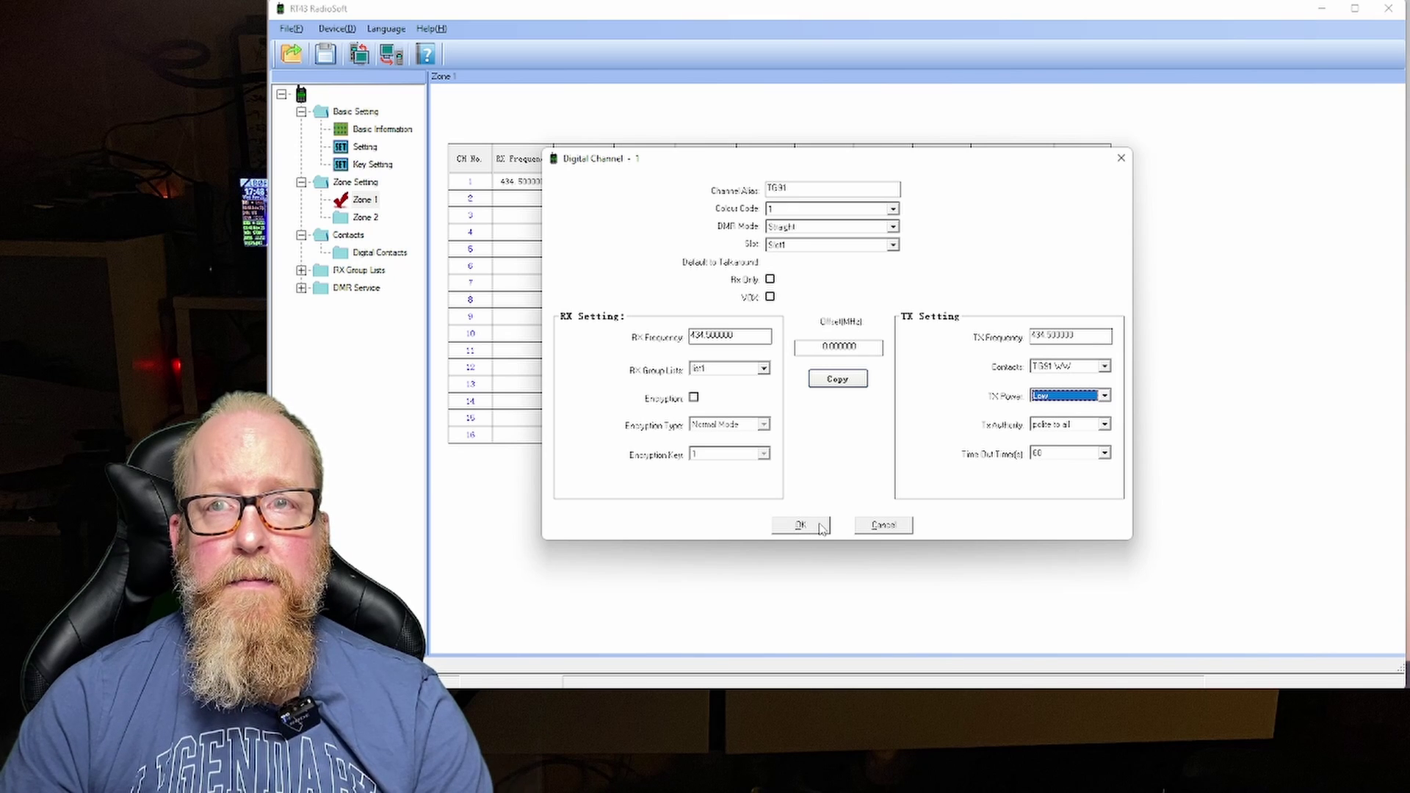
click(800, 525)
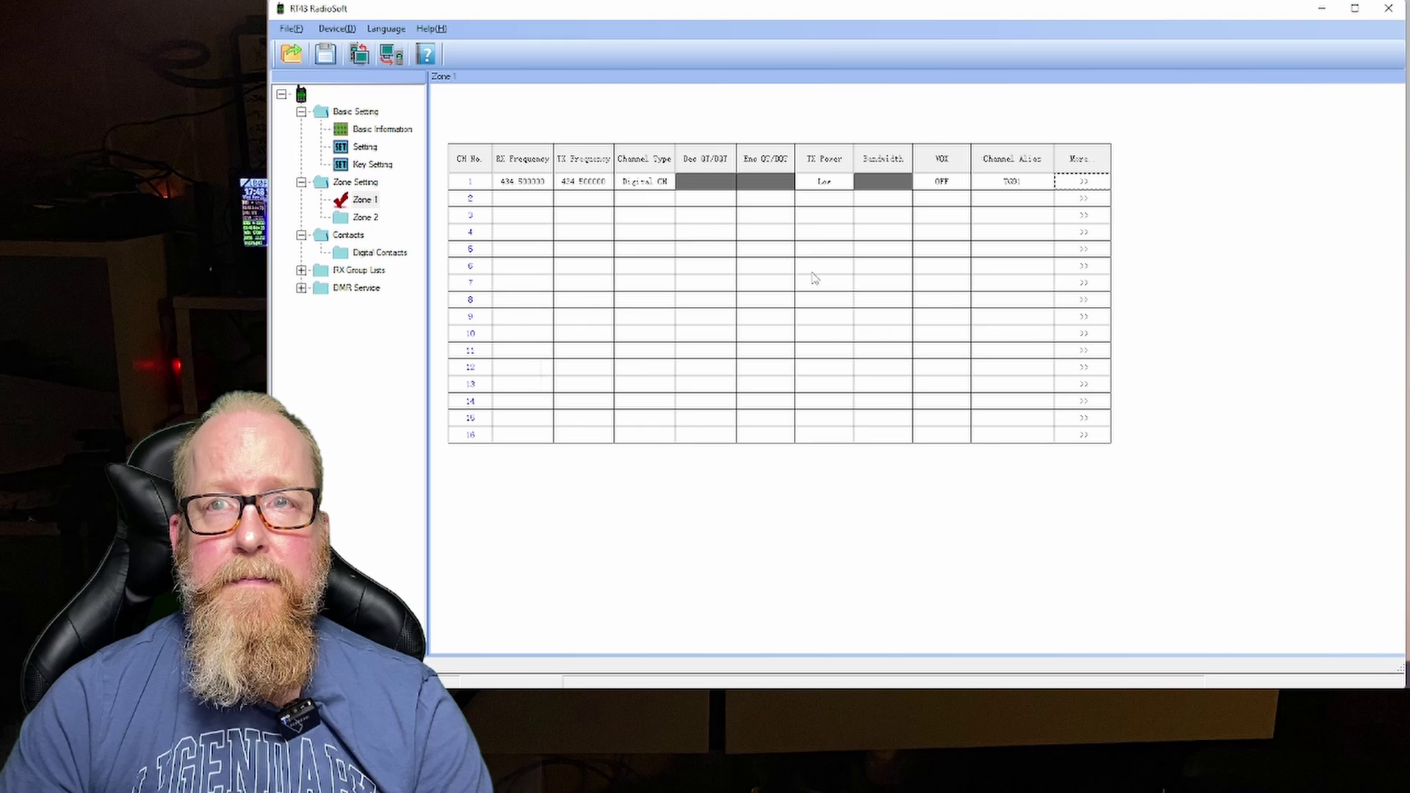
- Give channel 2 a 434.5 MHz receive frequency, alias TOADs, and TOADS as transmit contact
click(516, 200)
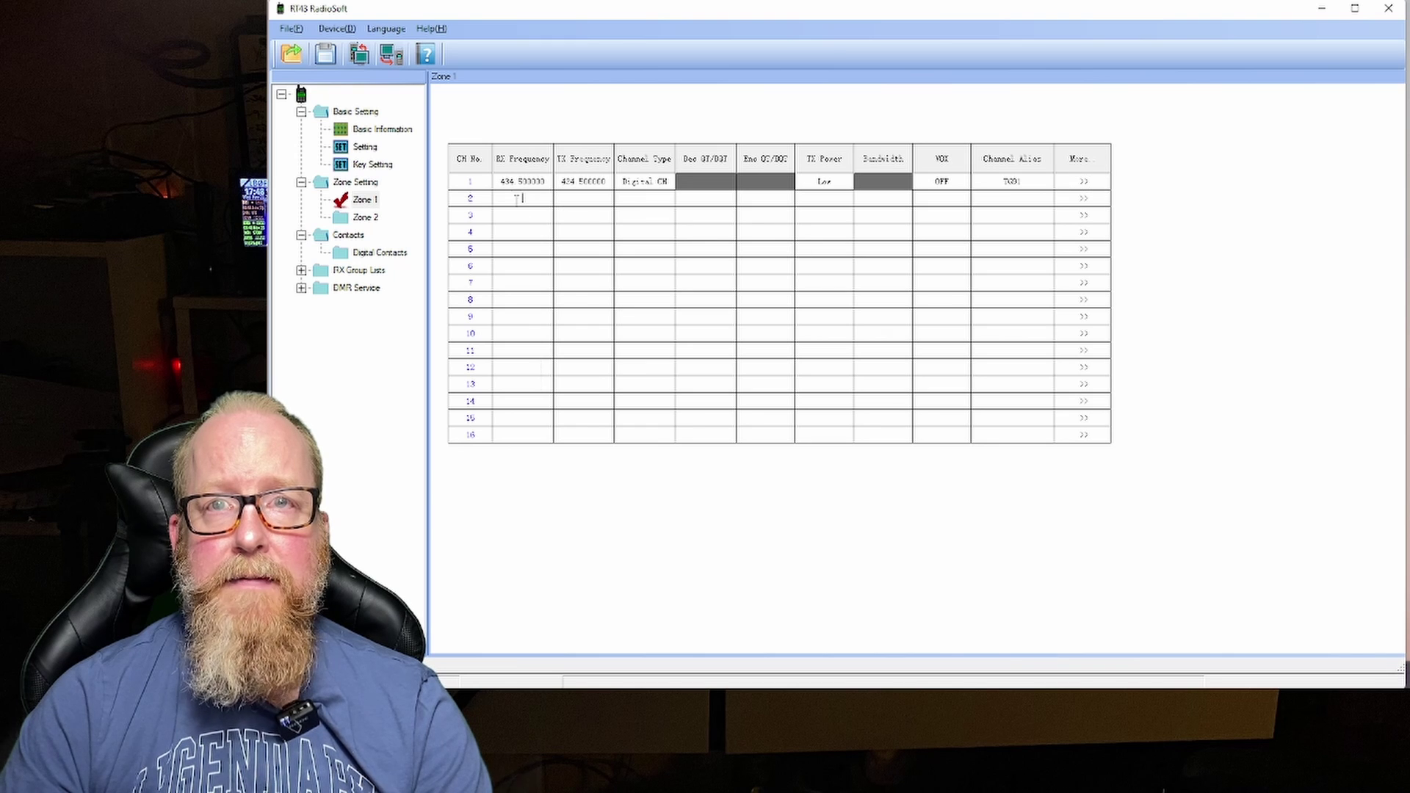
text(434.5)
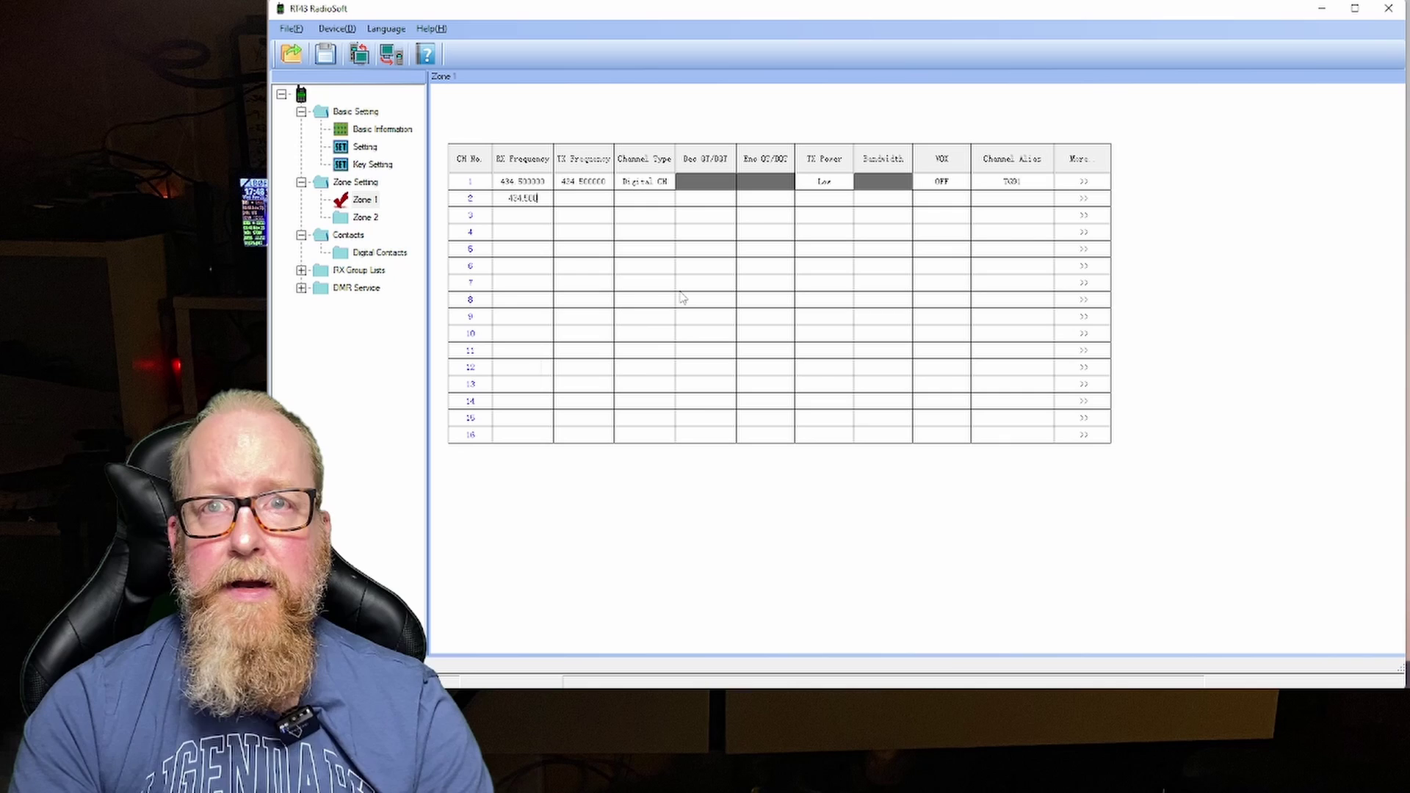
key(Return)
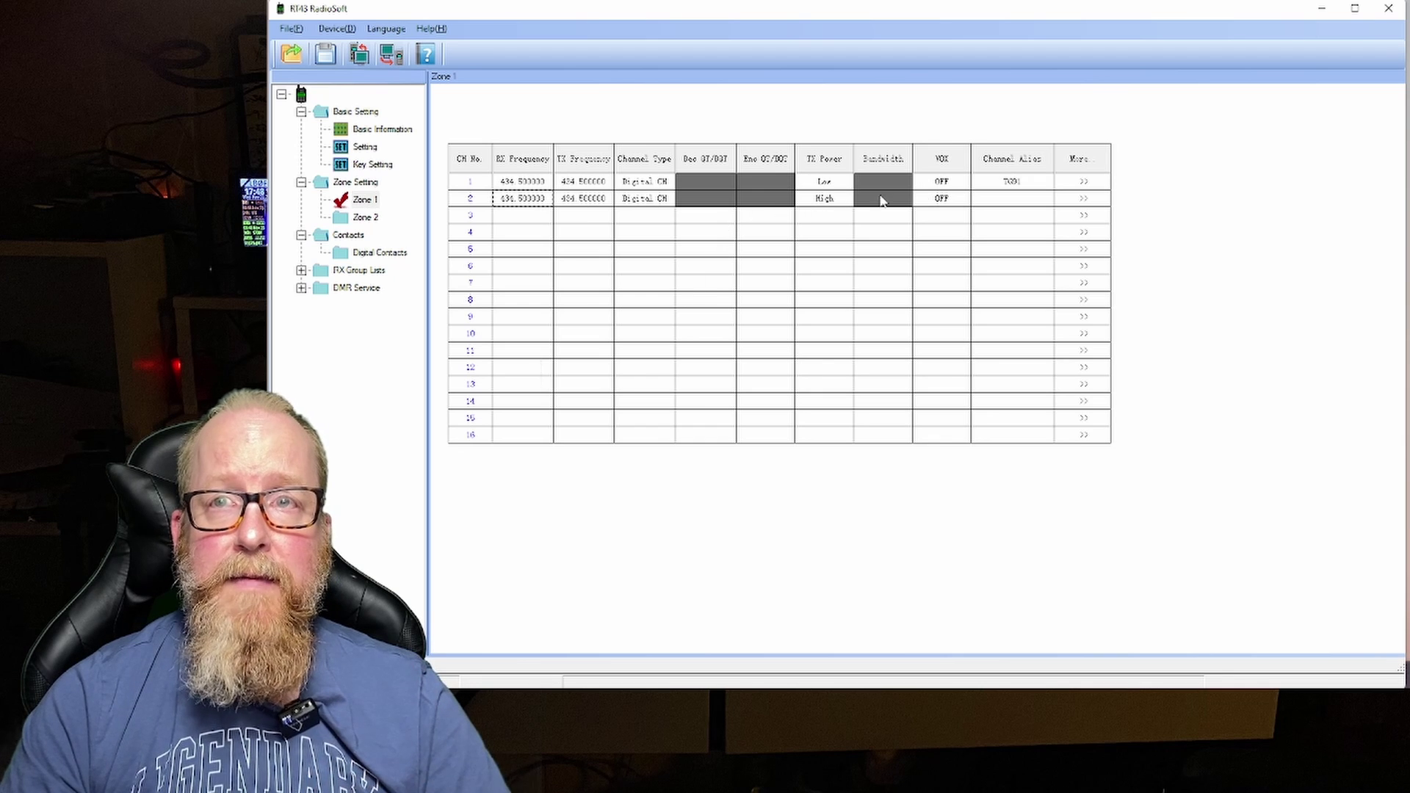
click(1091, 201)
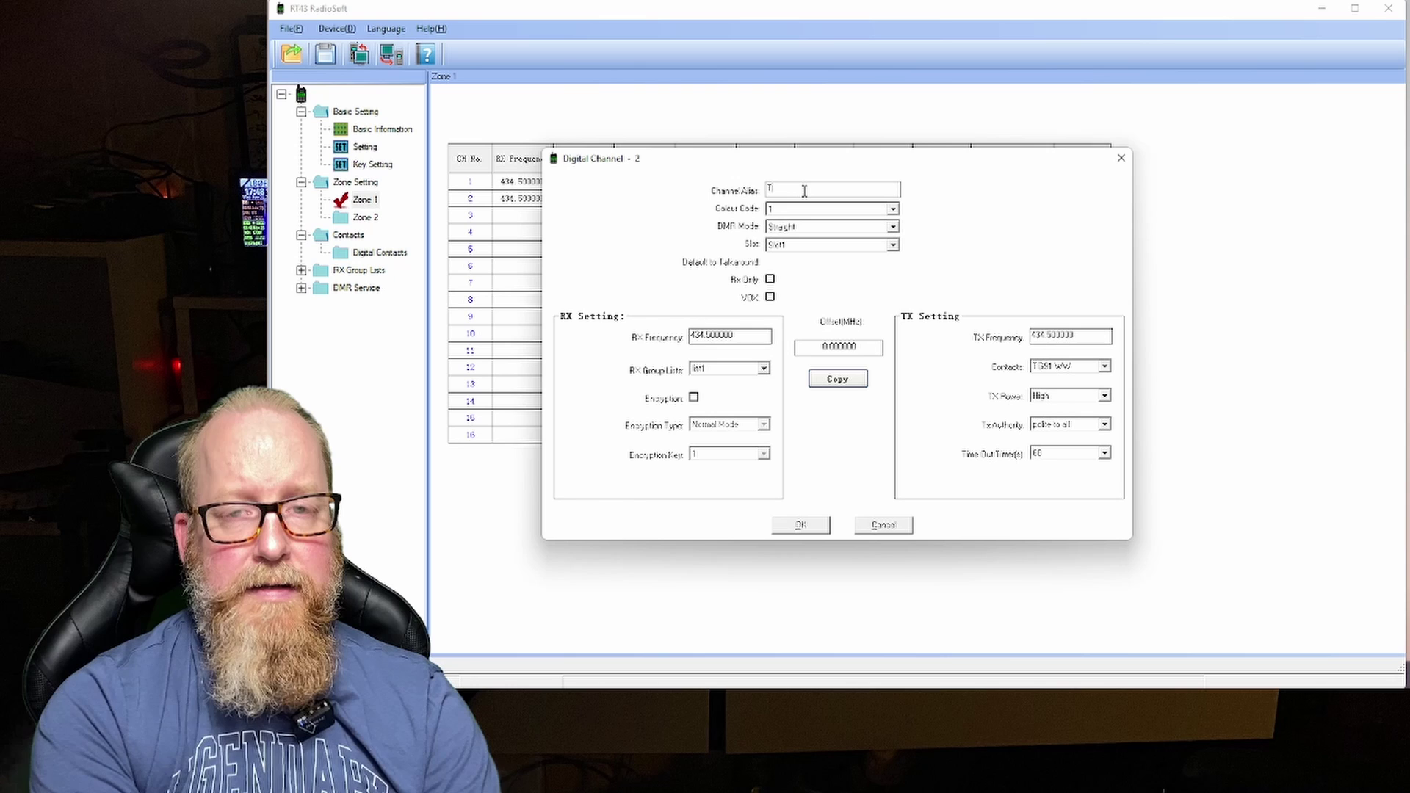
text(TCADs)
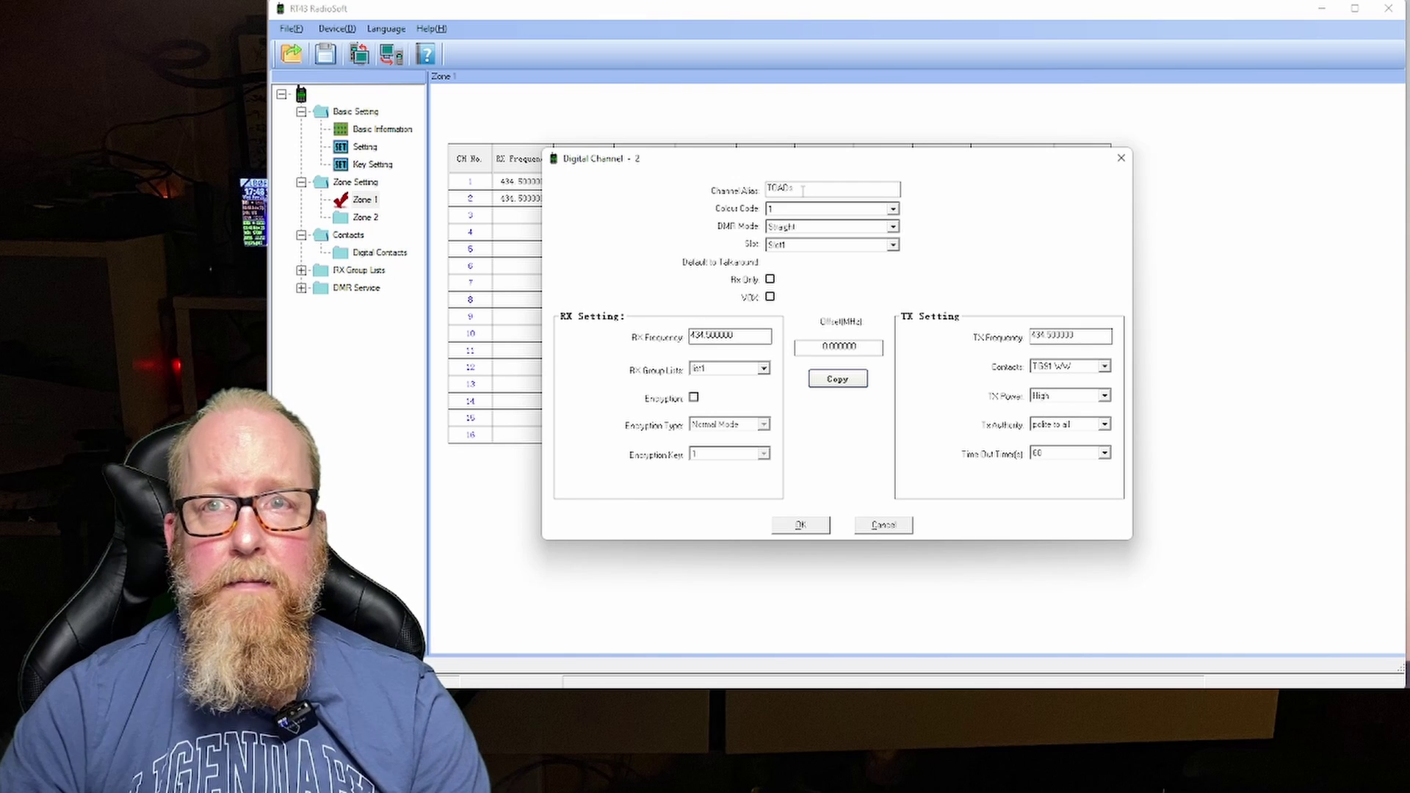
click(1075, 367)
click(1078, 401)
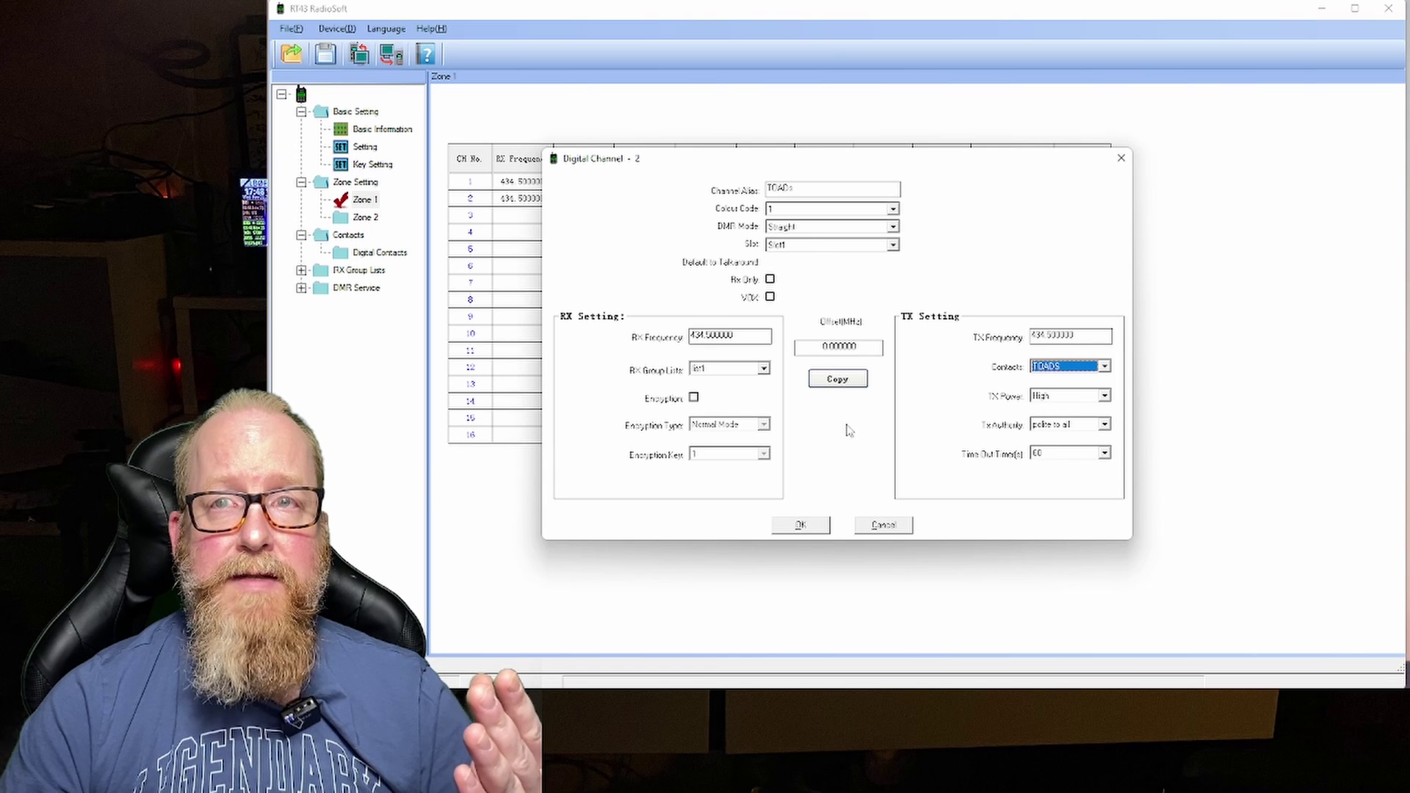
click(821, 526)
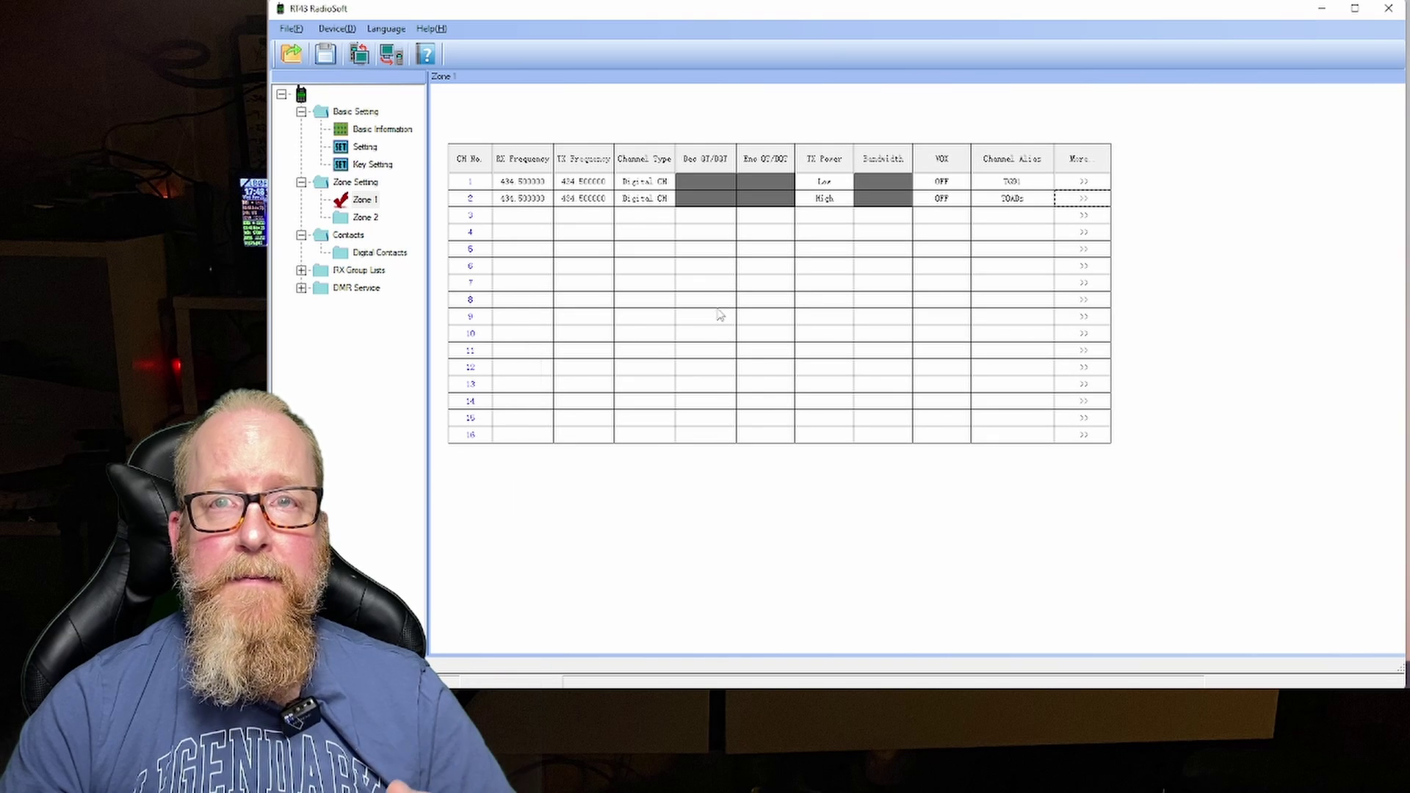
- Enter 434.5 MHz as channel 3's receive frequency
click(518, 216)
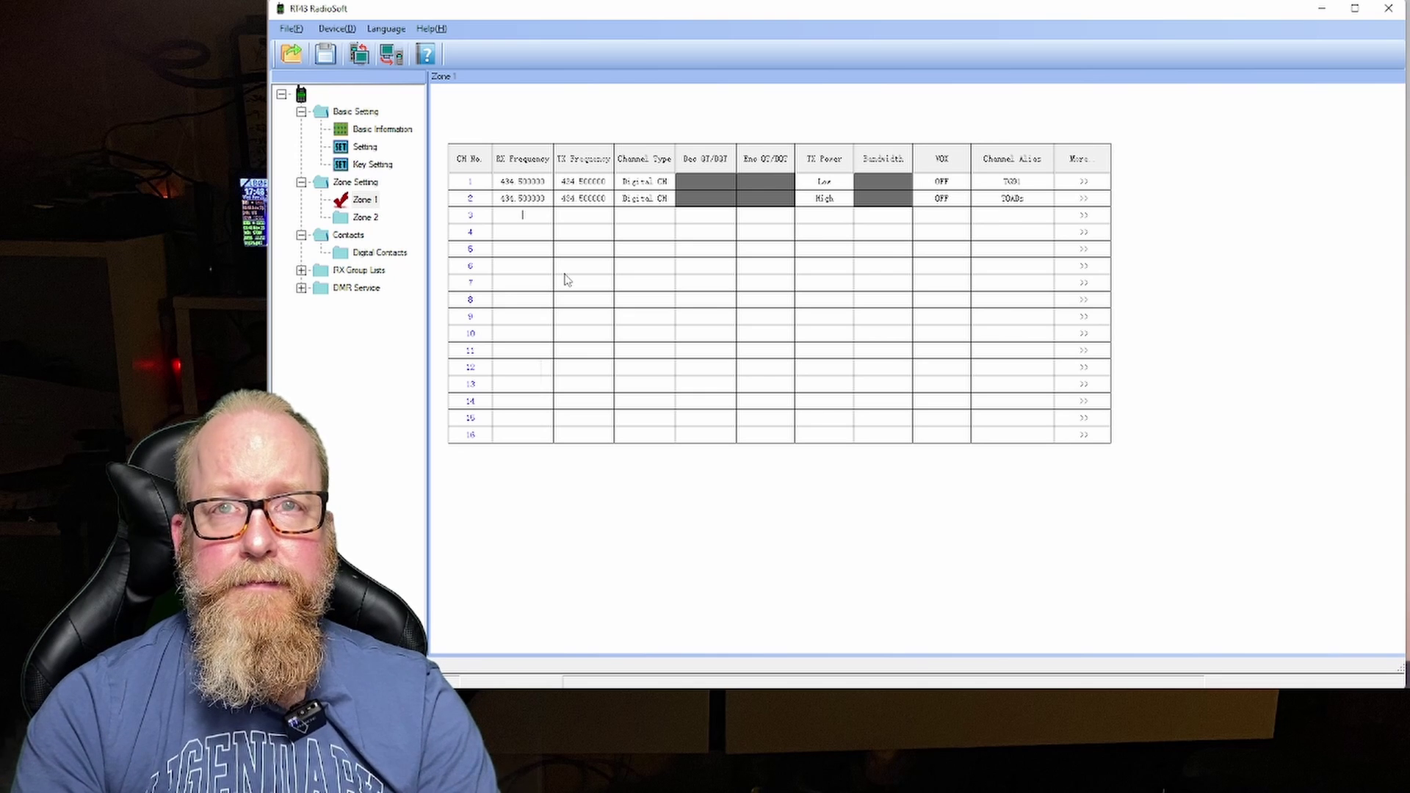
text(434)
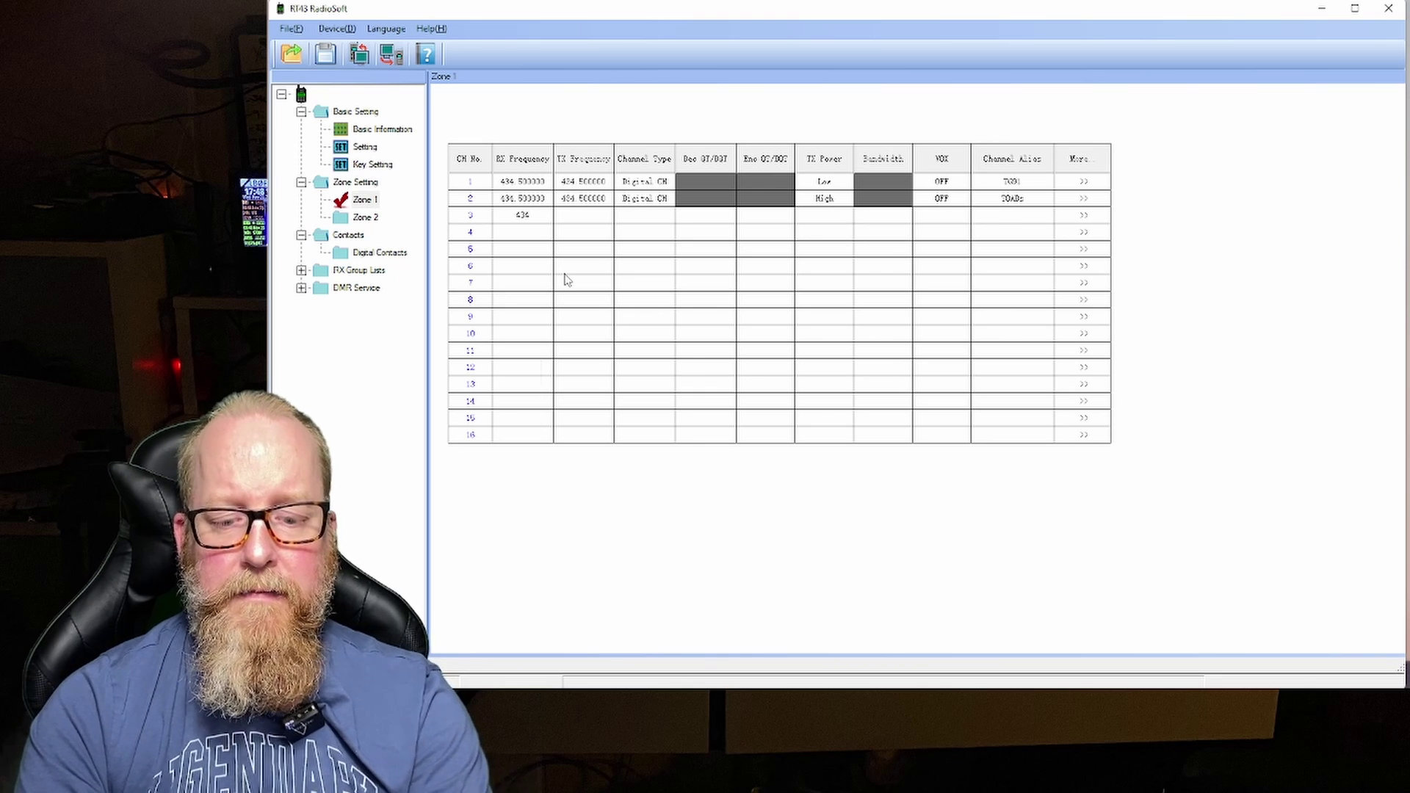
text(.5000)
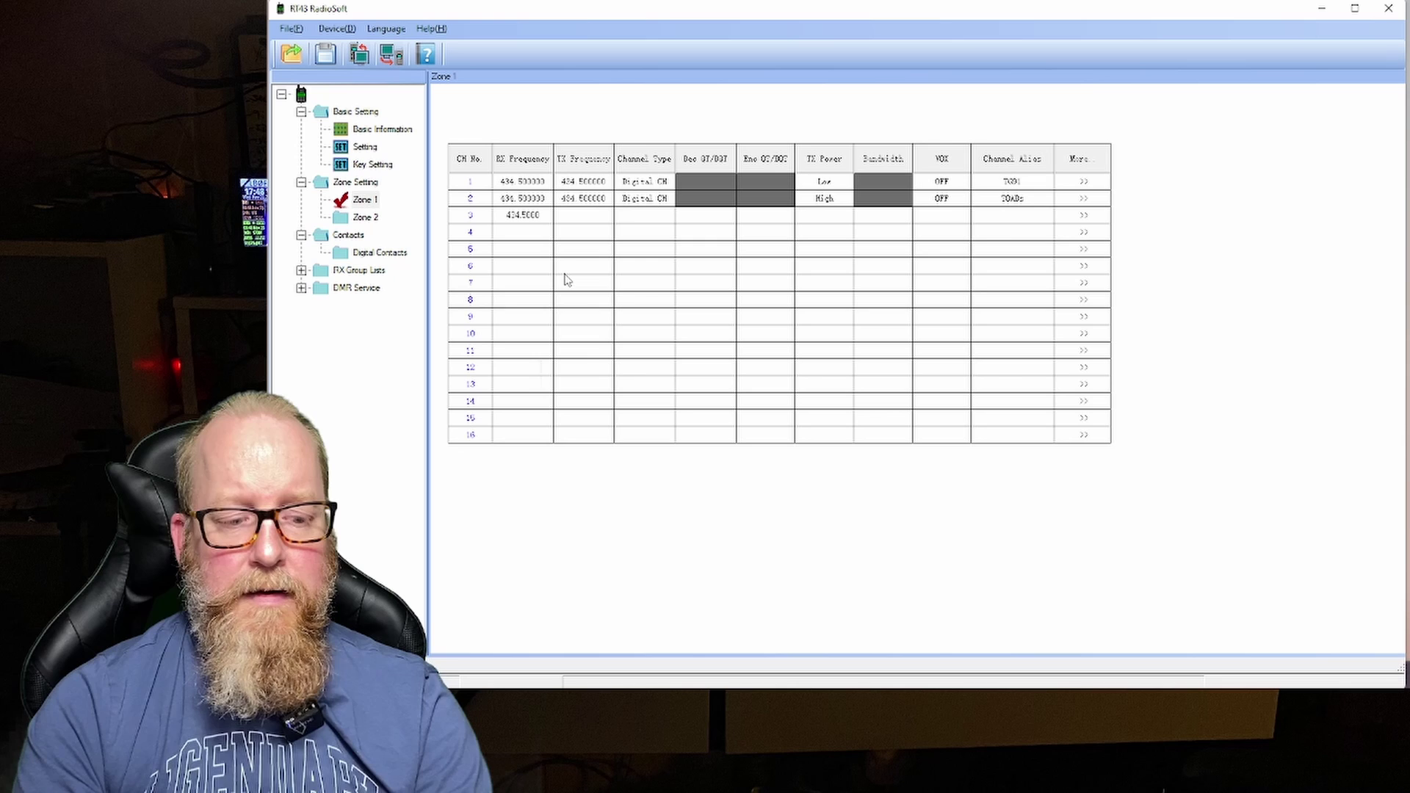
key(Return)
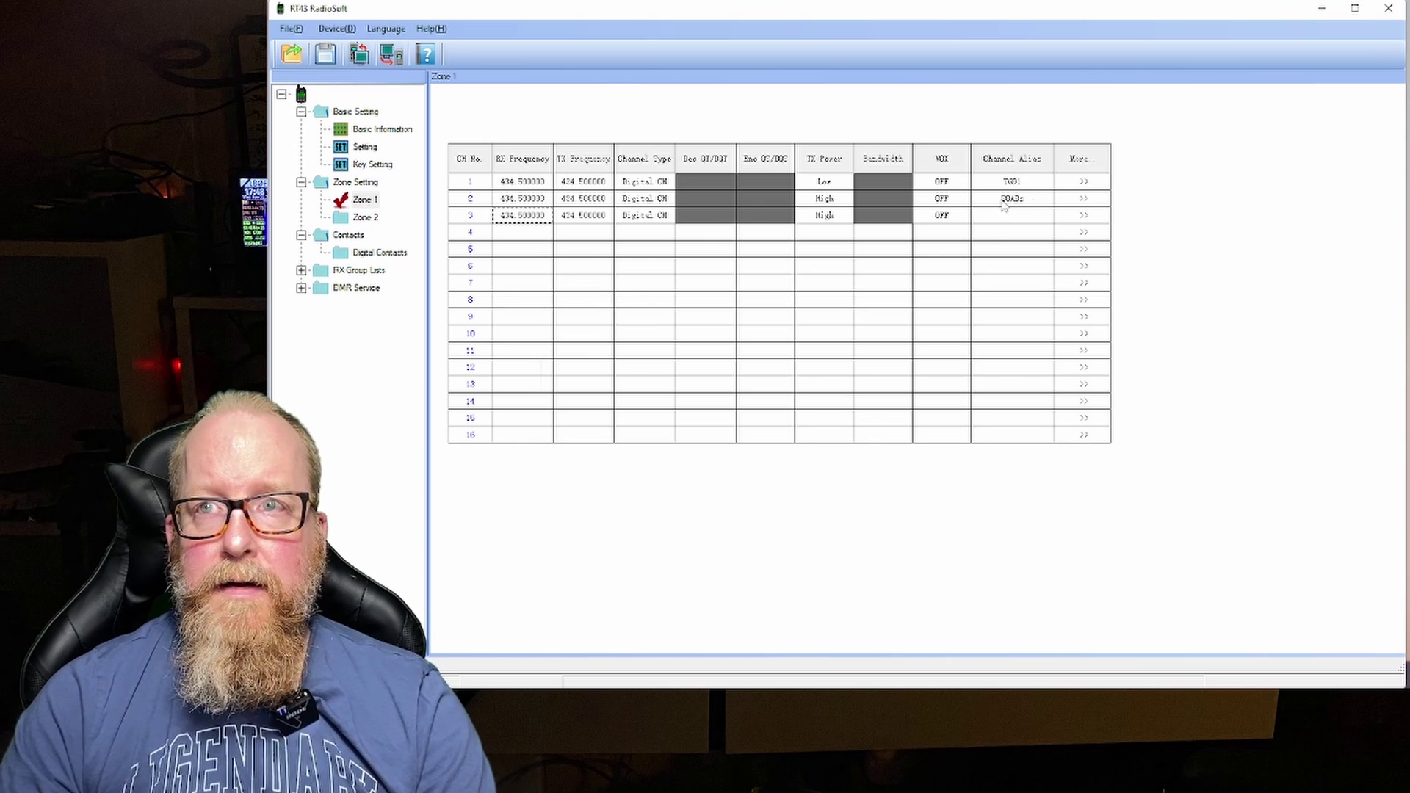
- Change channel 2's transmit power to Low
click(1083, 198)
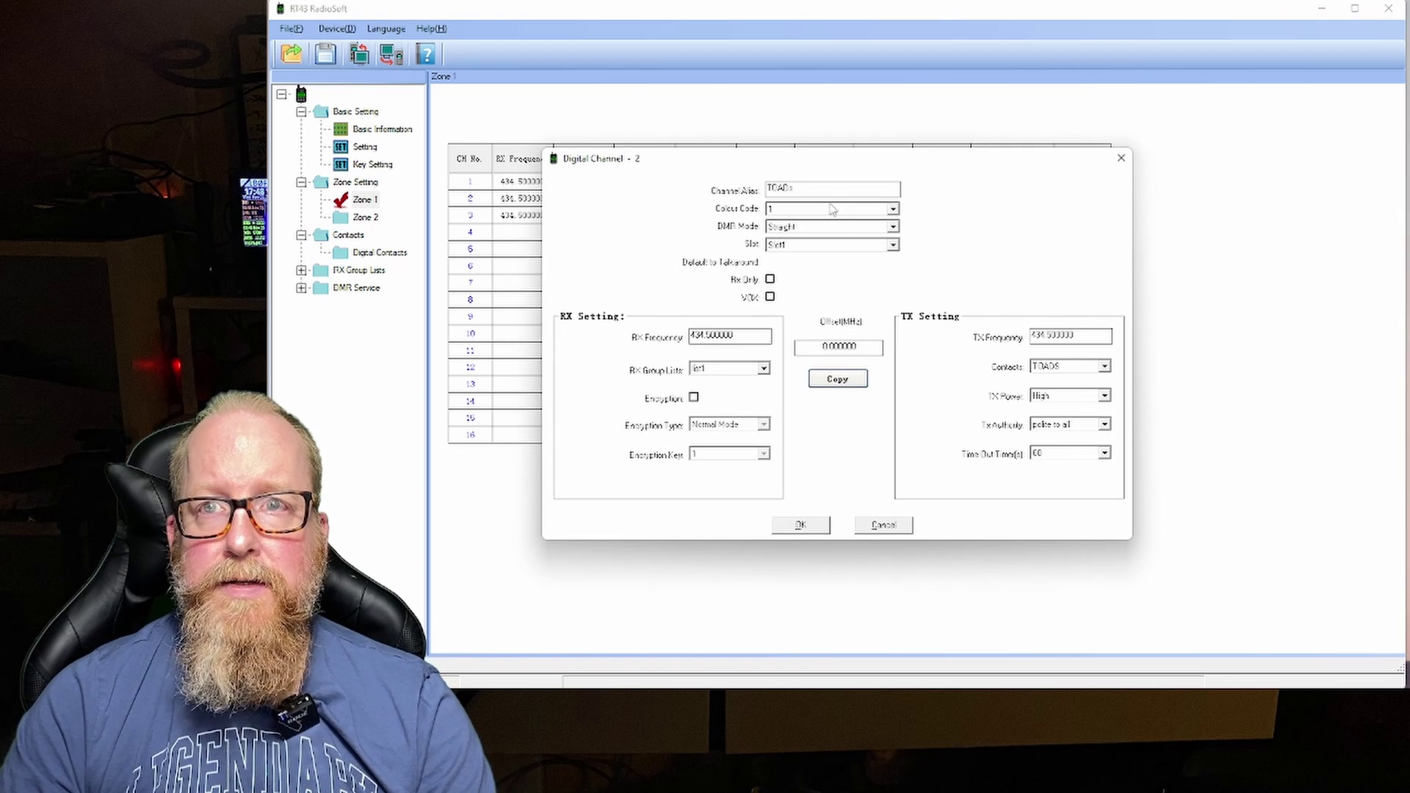
click(1061, 396)
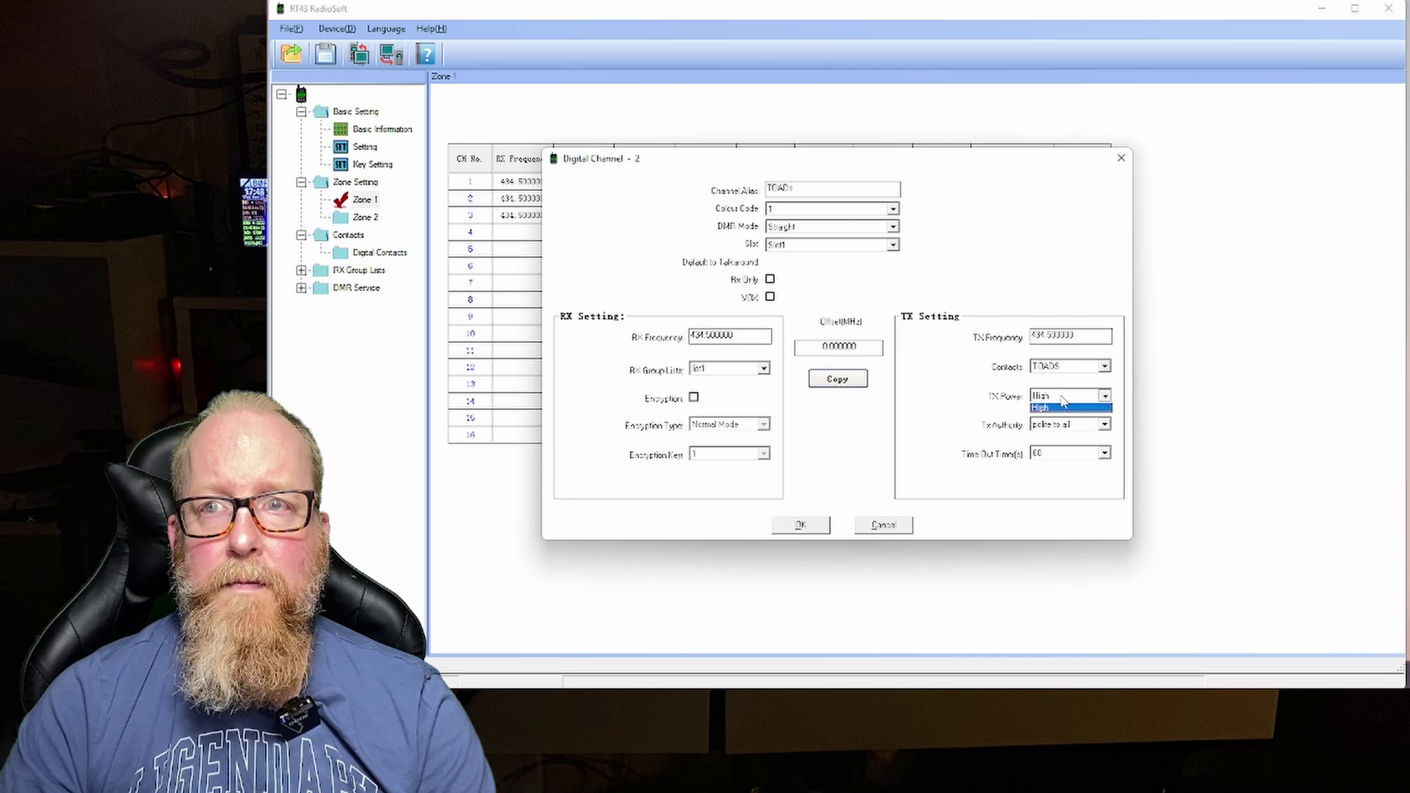
click(1058, 415)
click(816, 526)
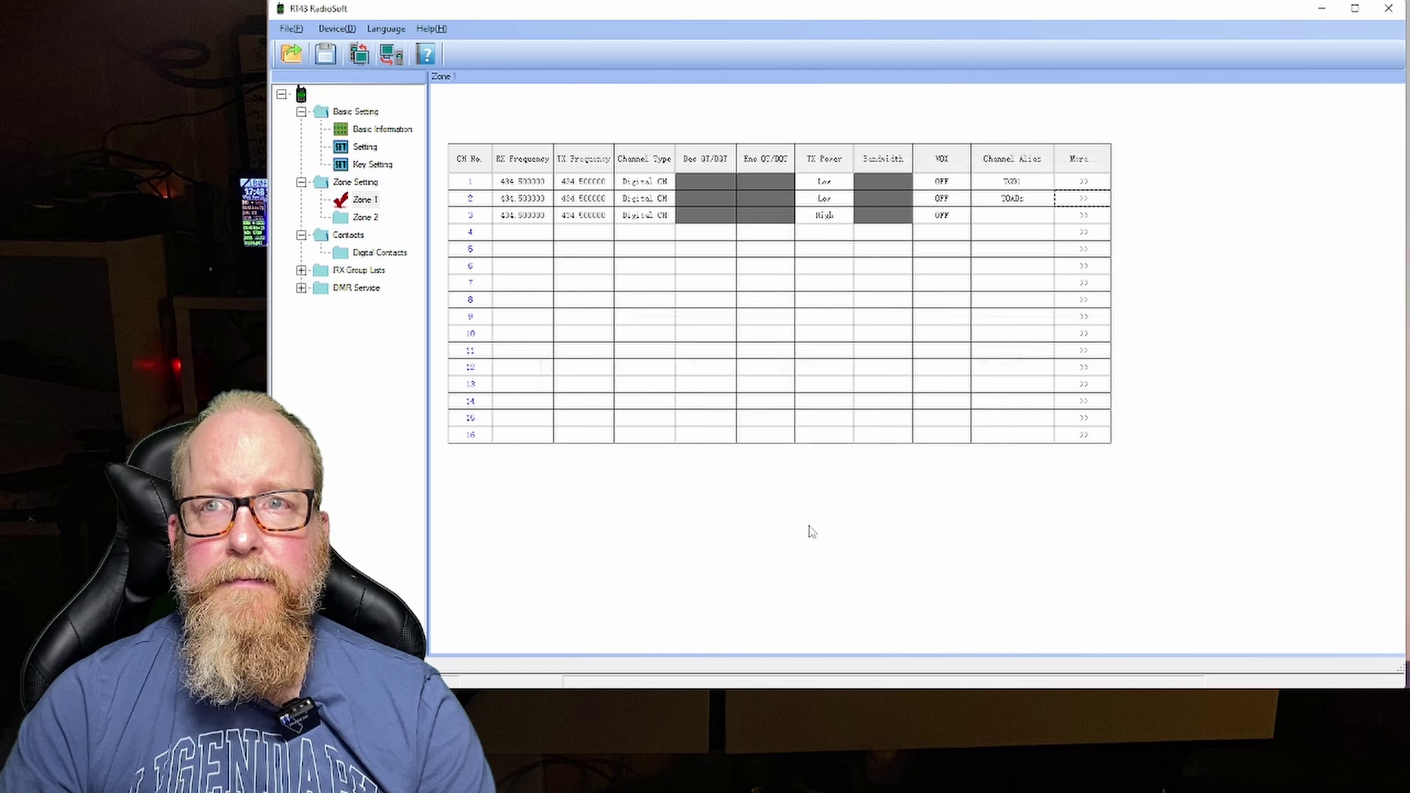
click(1085, 216)
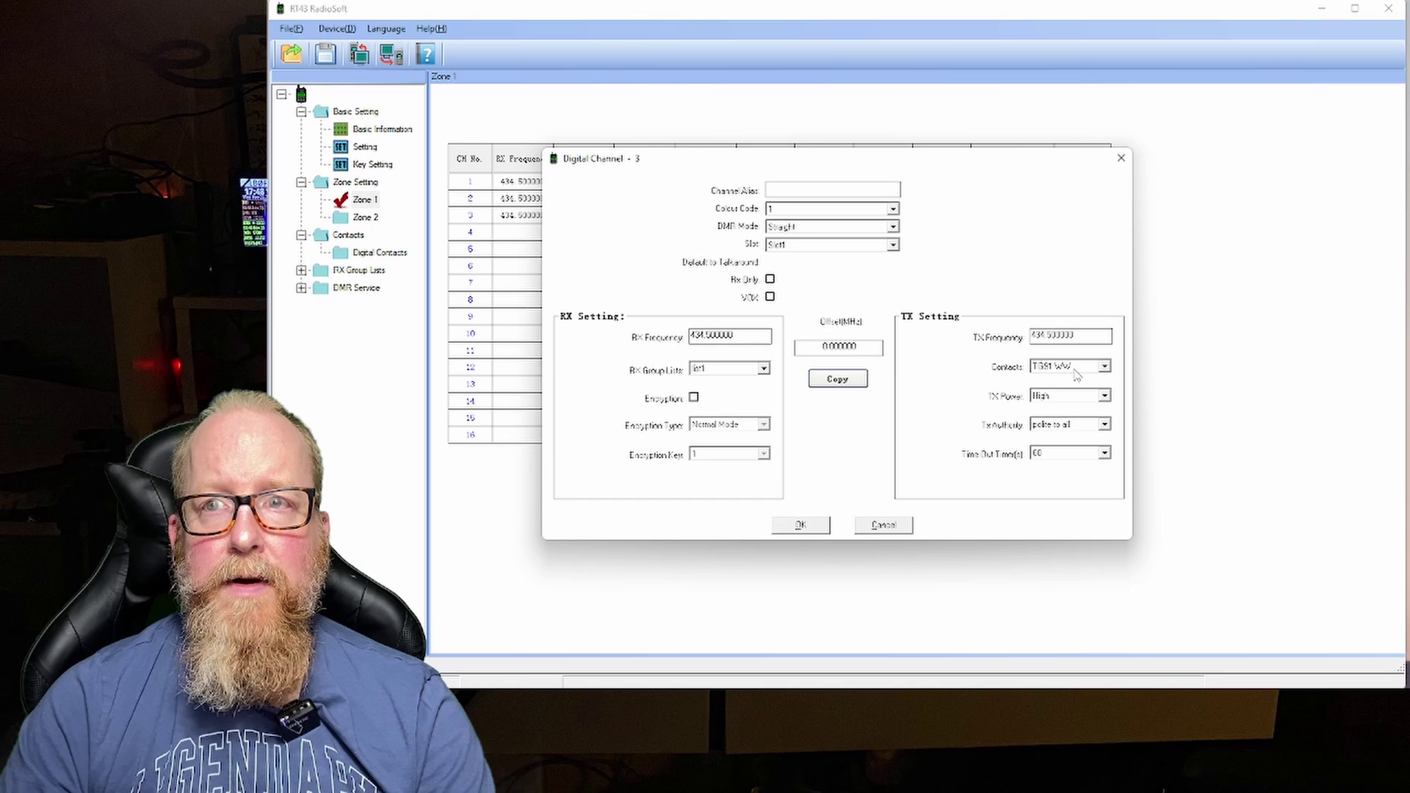
- Set channel 3's transmit contact to TG4000 and its alias to Disc
click(1074, 372)
click(1063, 408)
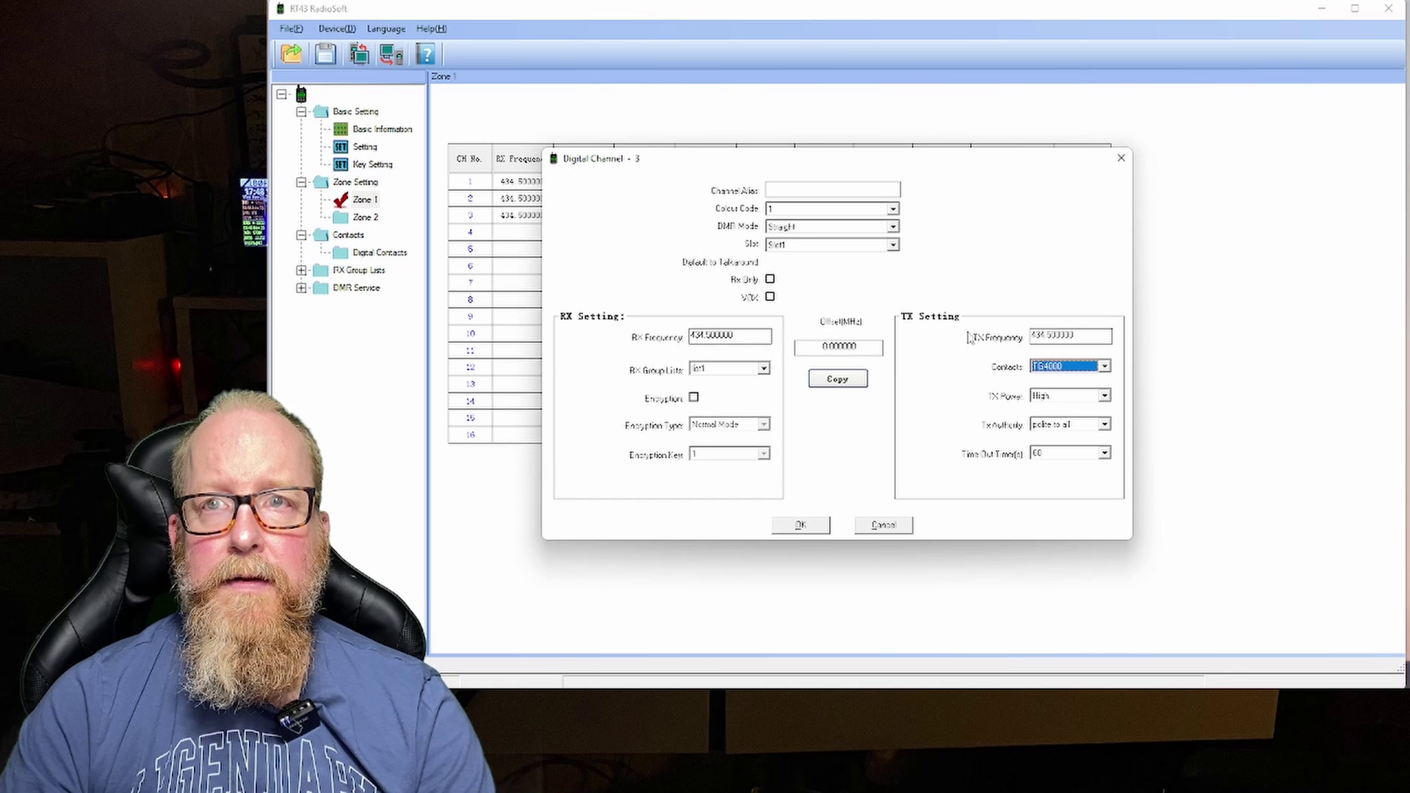
click(798, 189)
text(3)
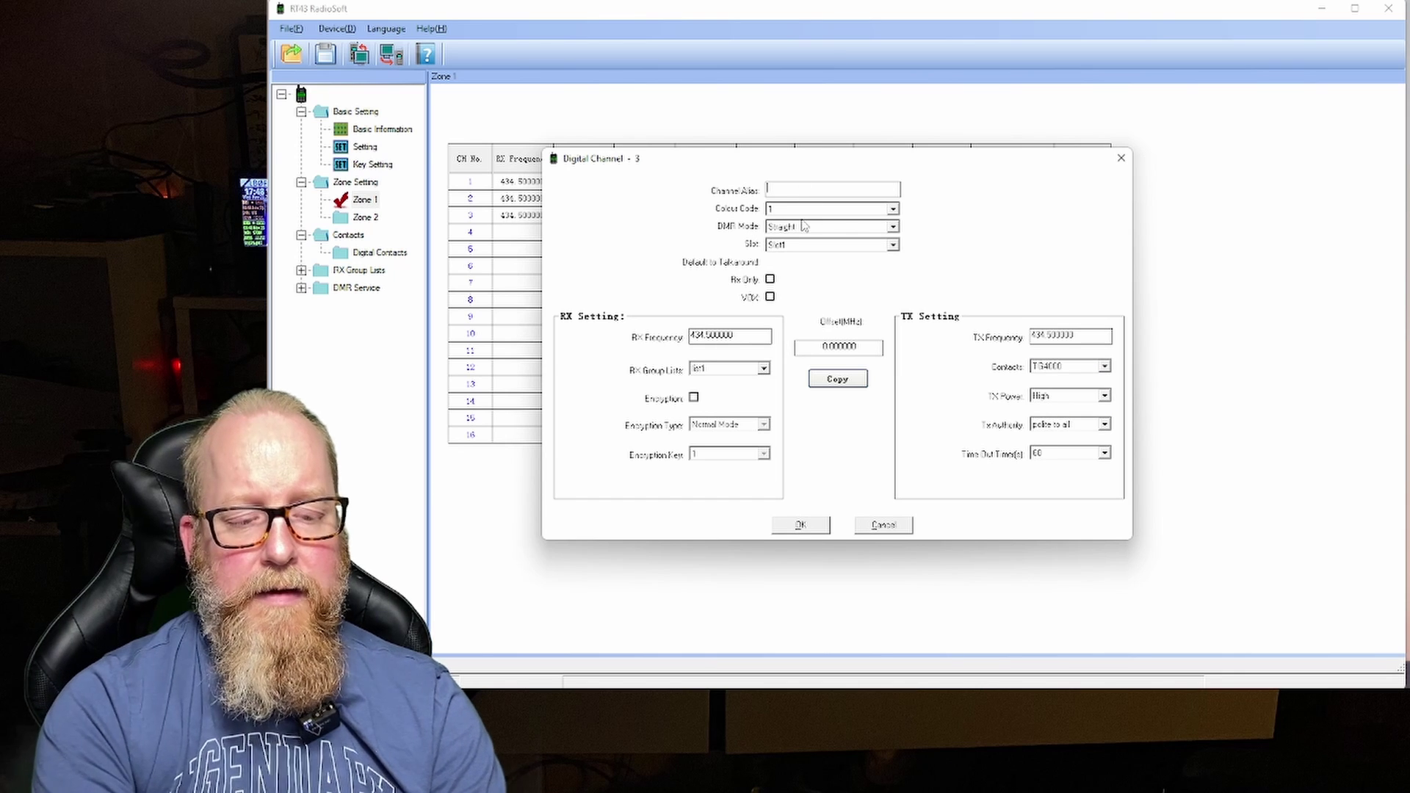
text(is)
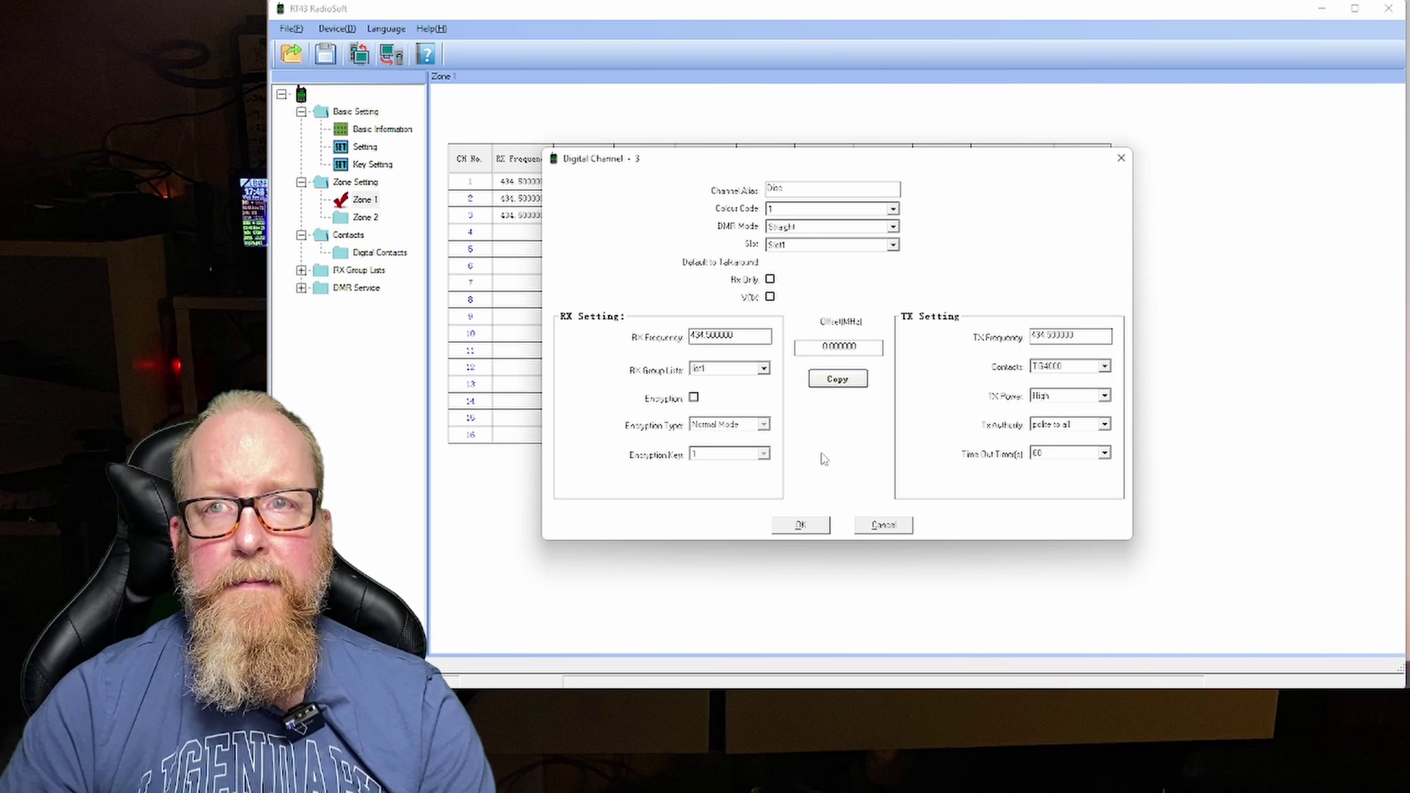
click(810, 529)
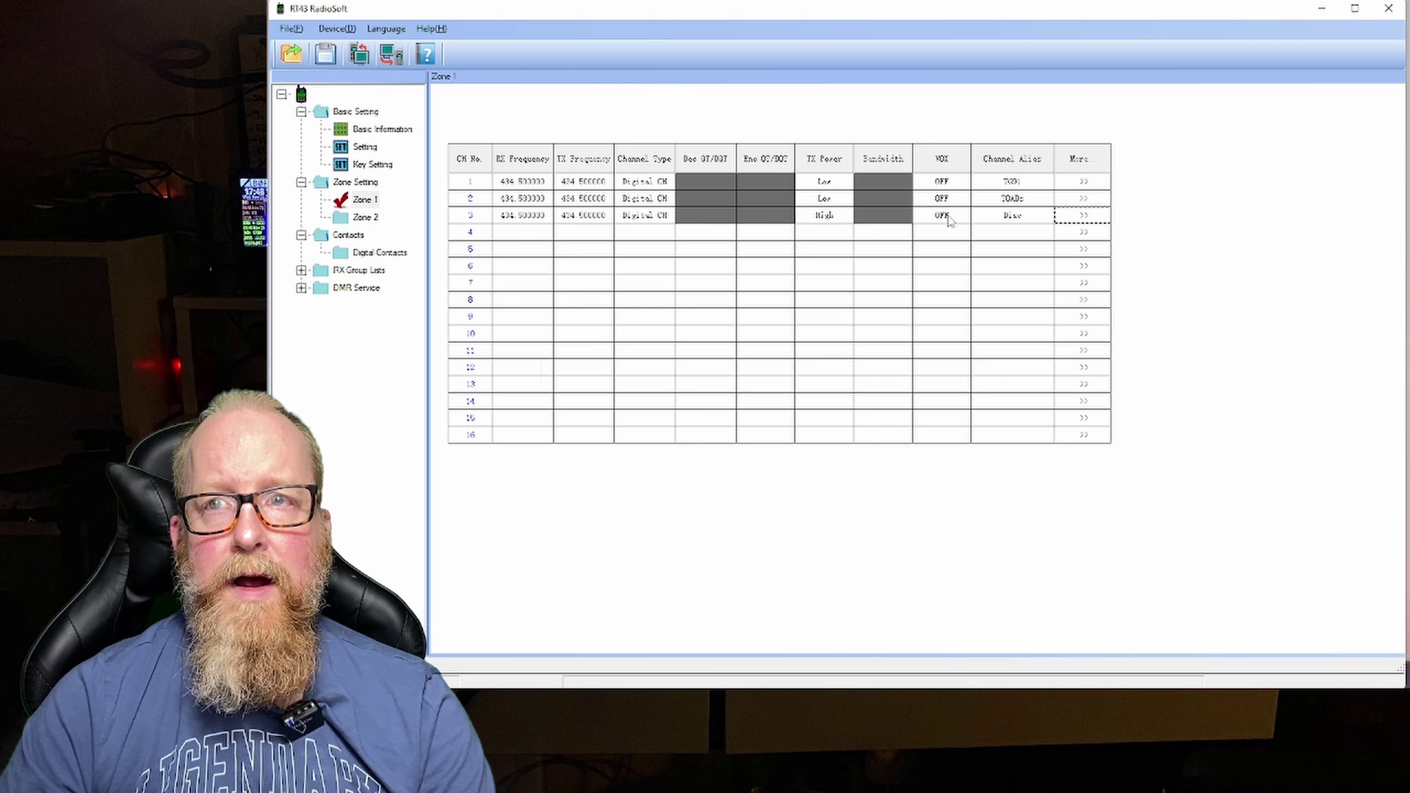
- Change channel 3's transmit power to Low
click(1094, 220)
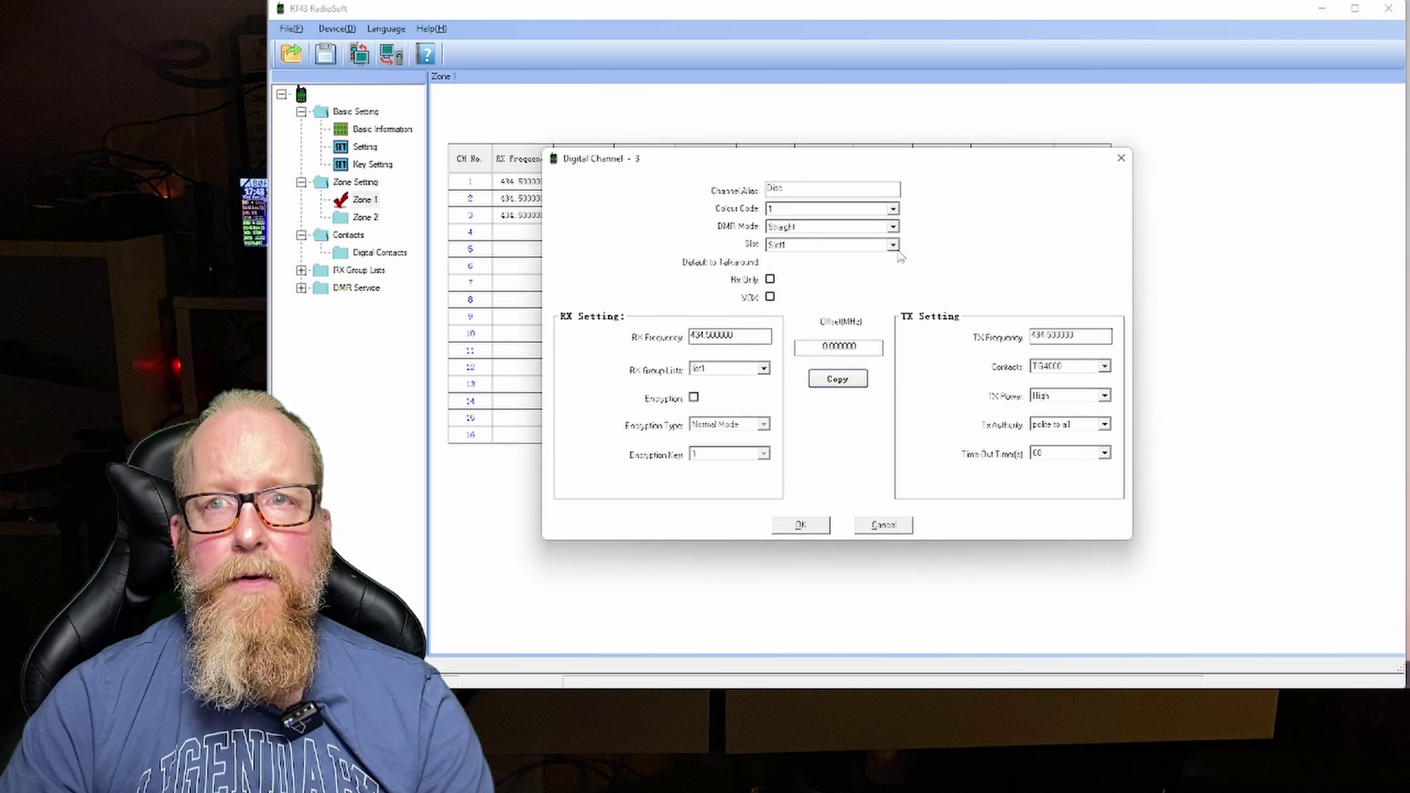
click(1058, 397)
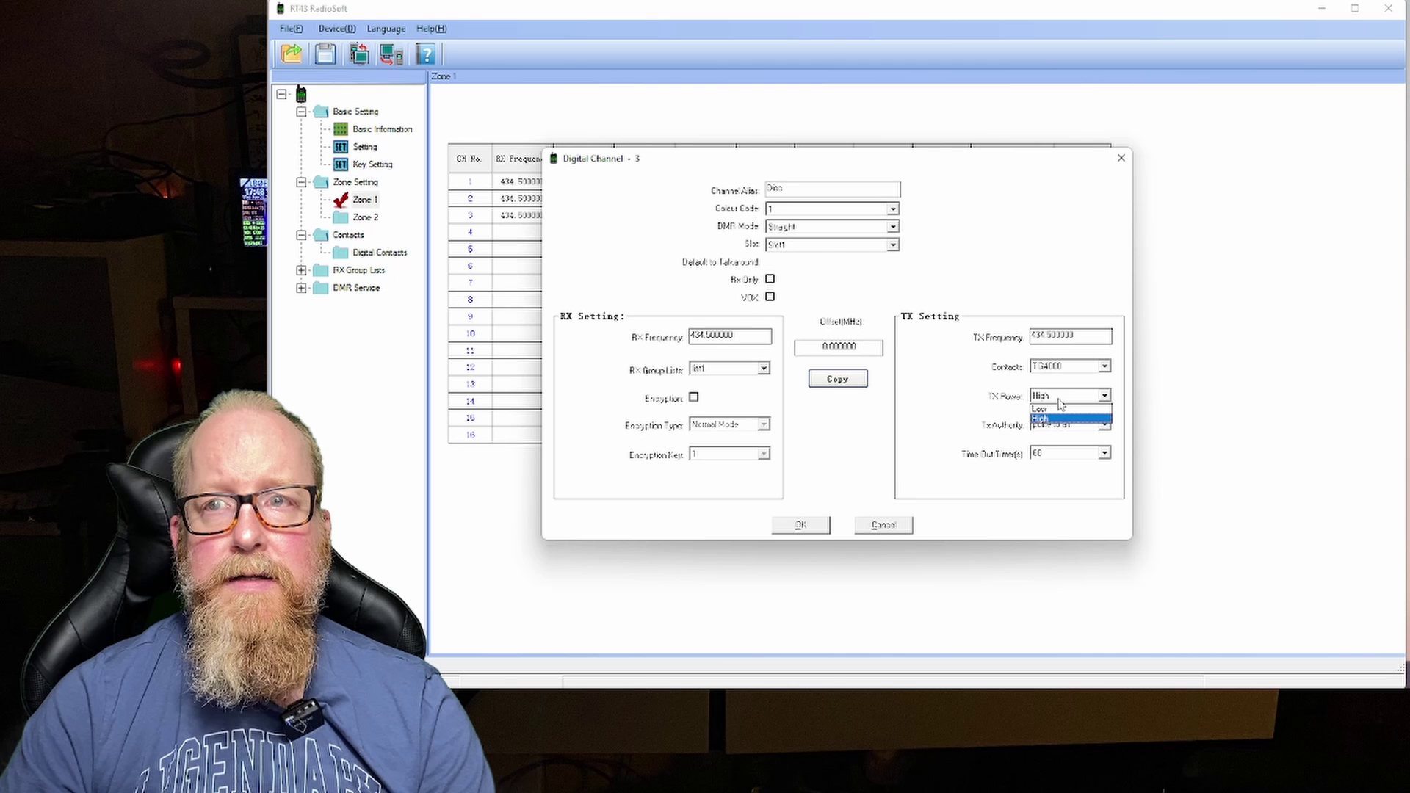
click(1046, 416)
click(822, 528)
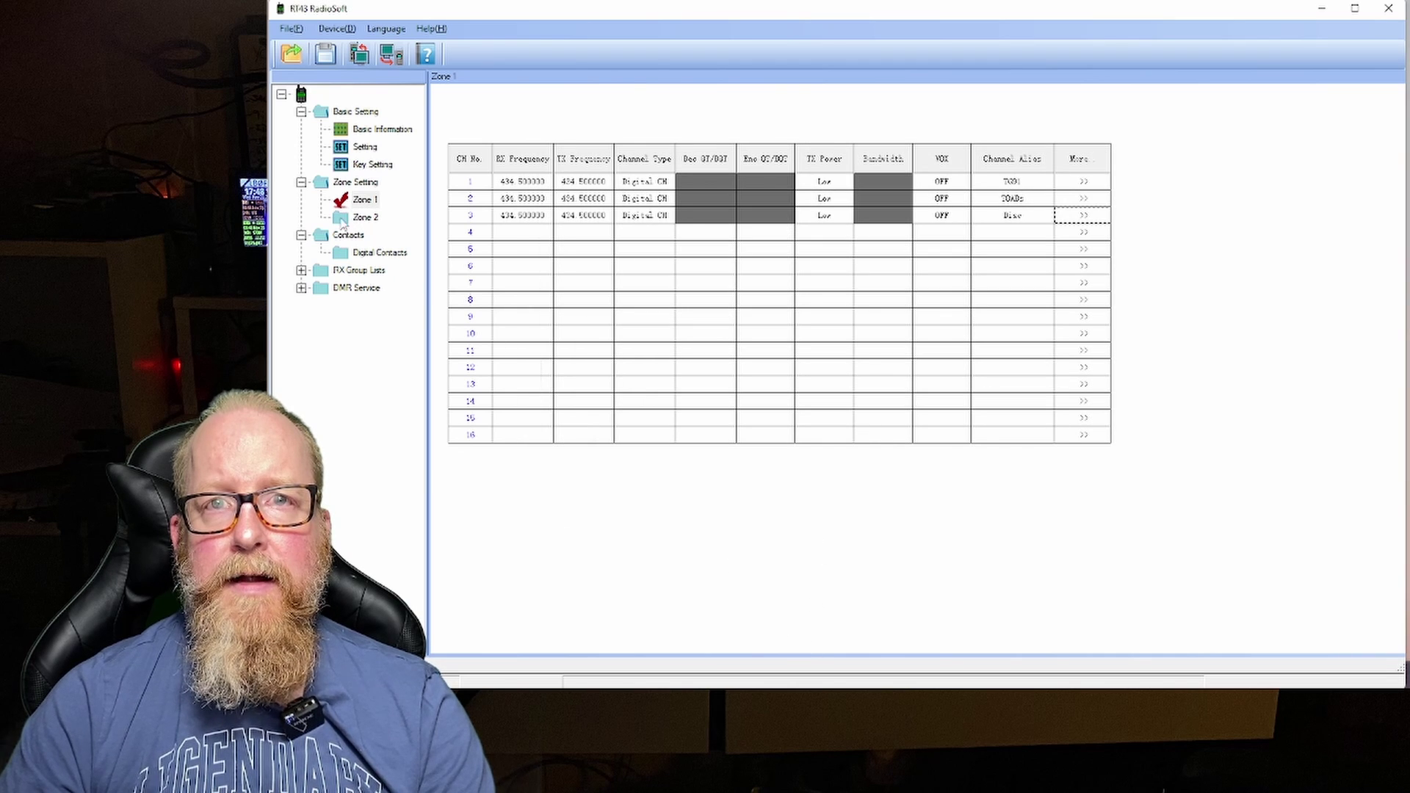
- Make digital contact 4 an Individual Call named Parrot and begin entering its ID
click(380, 252)
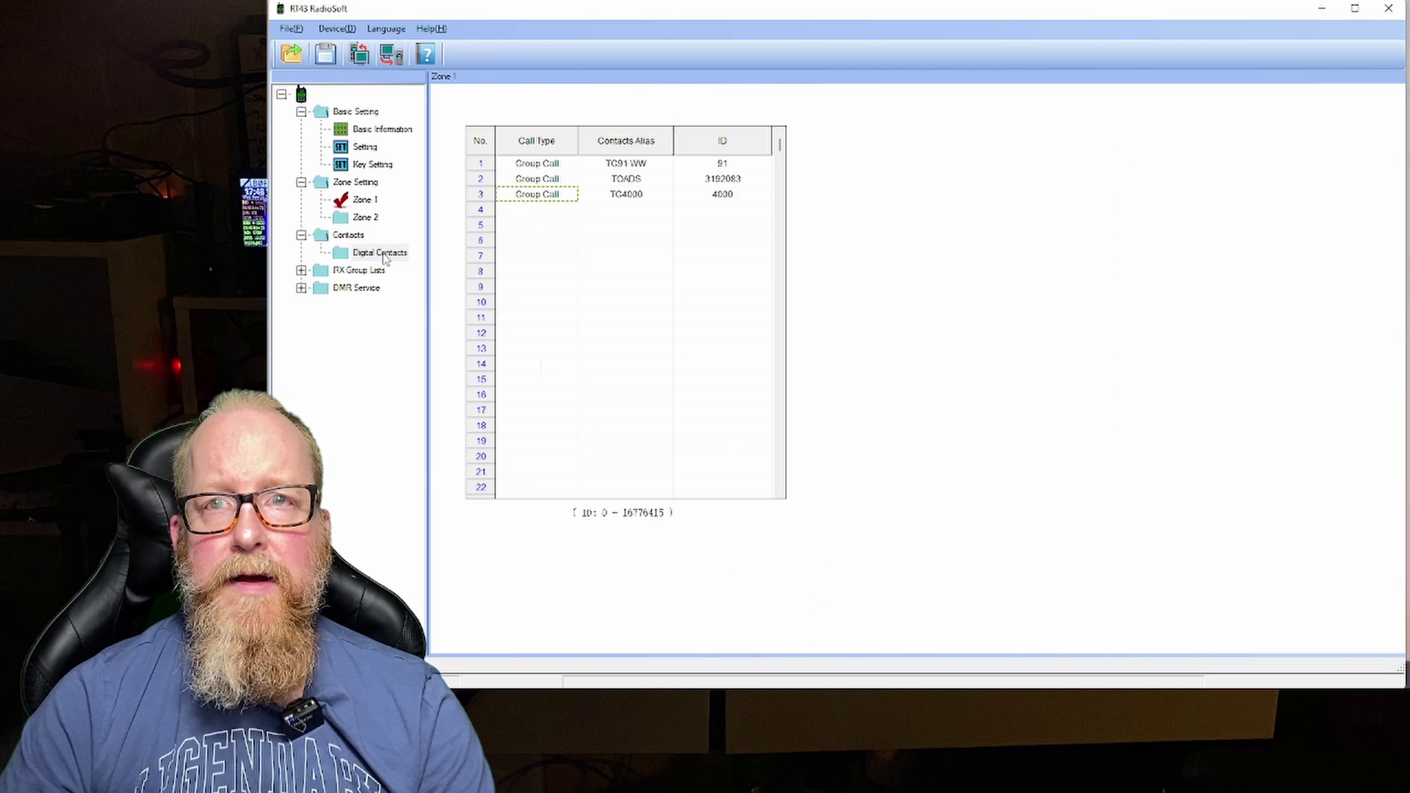
click(540, 210)
click(570, 211)
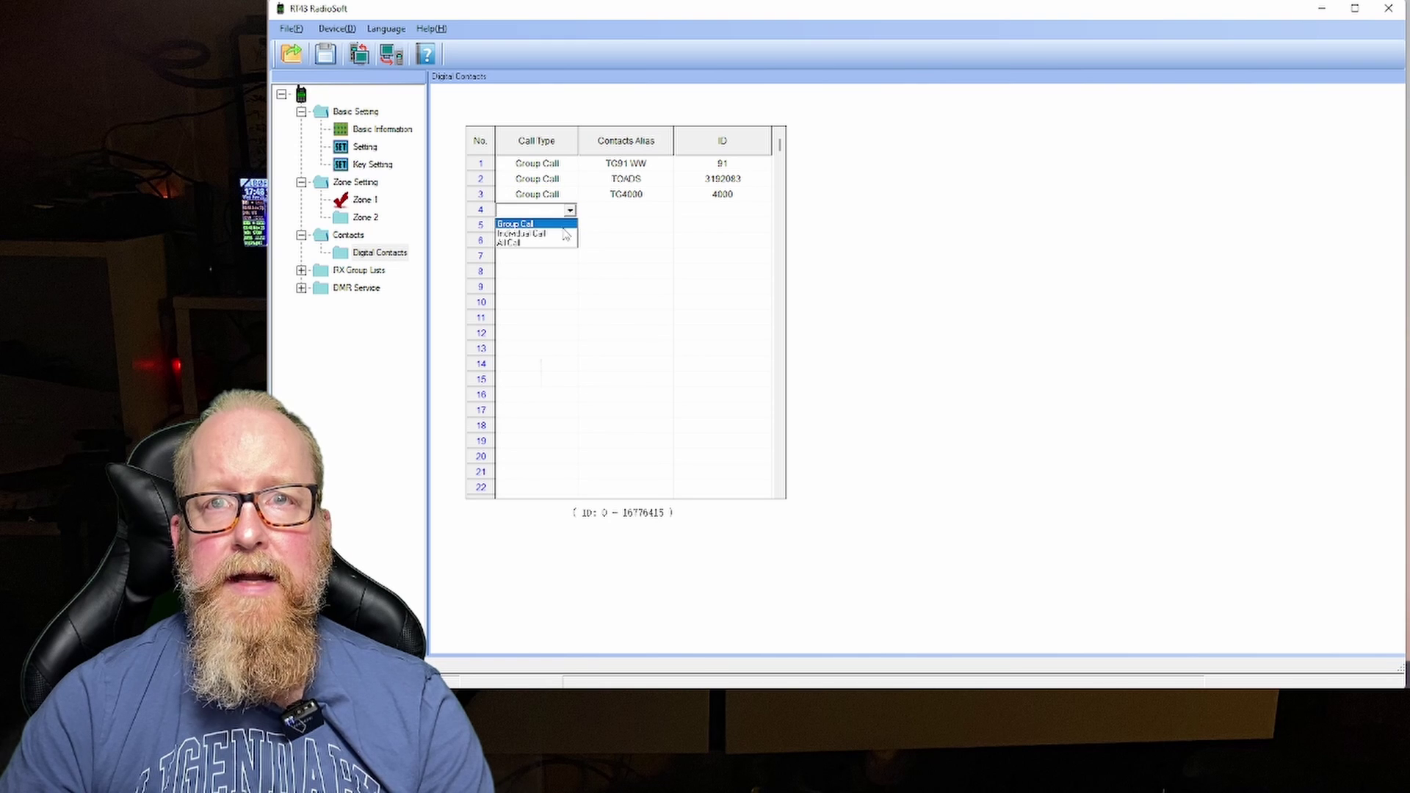
click(563, 235)
click(627, 213)
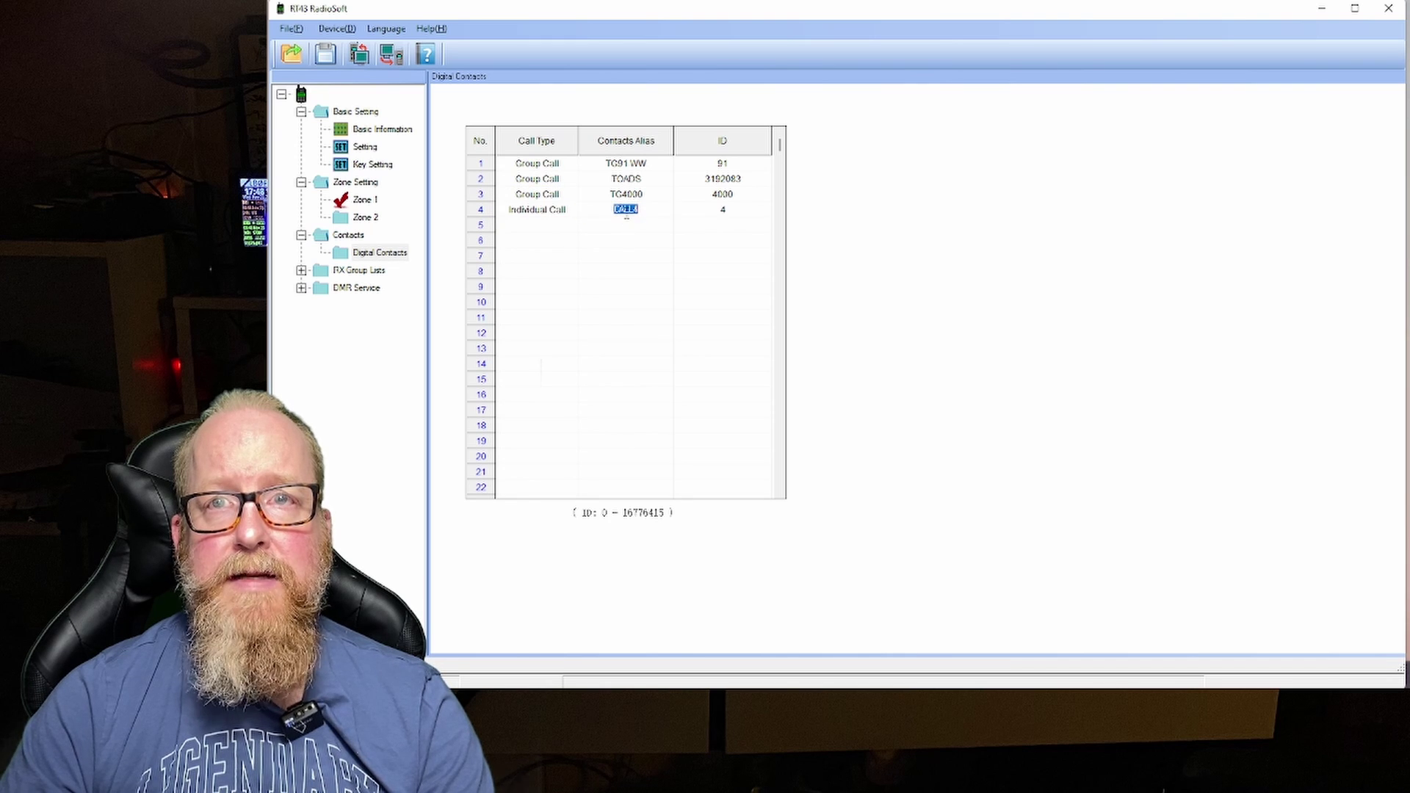
text(242)
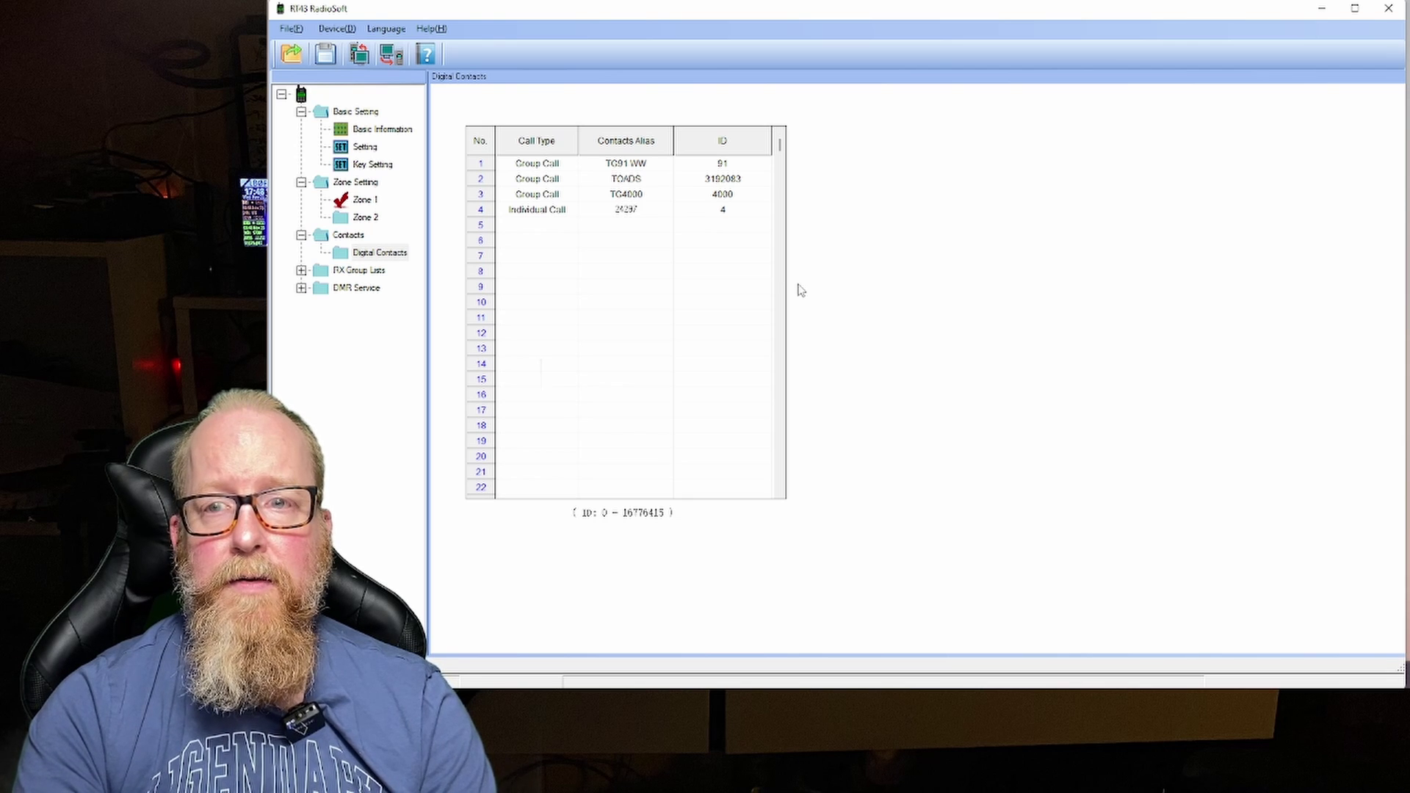
text(97)
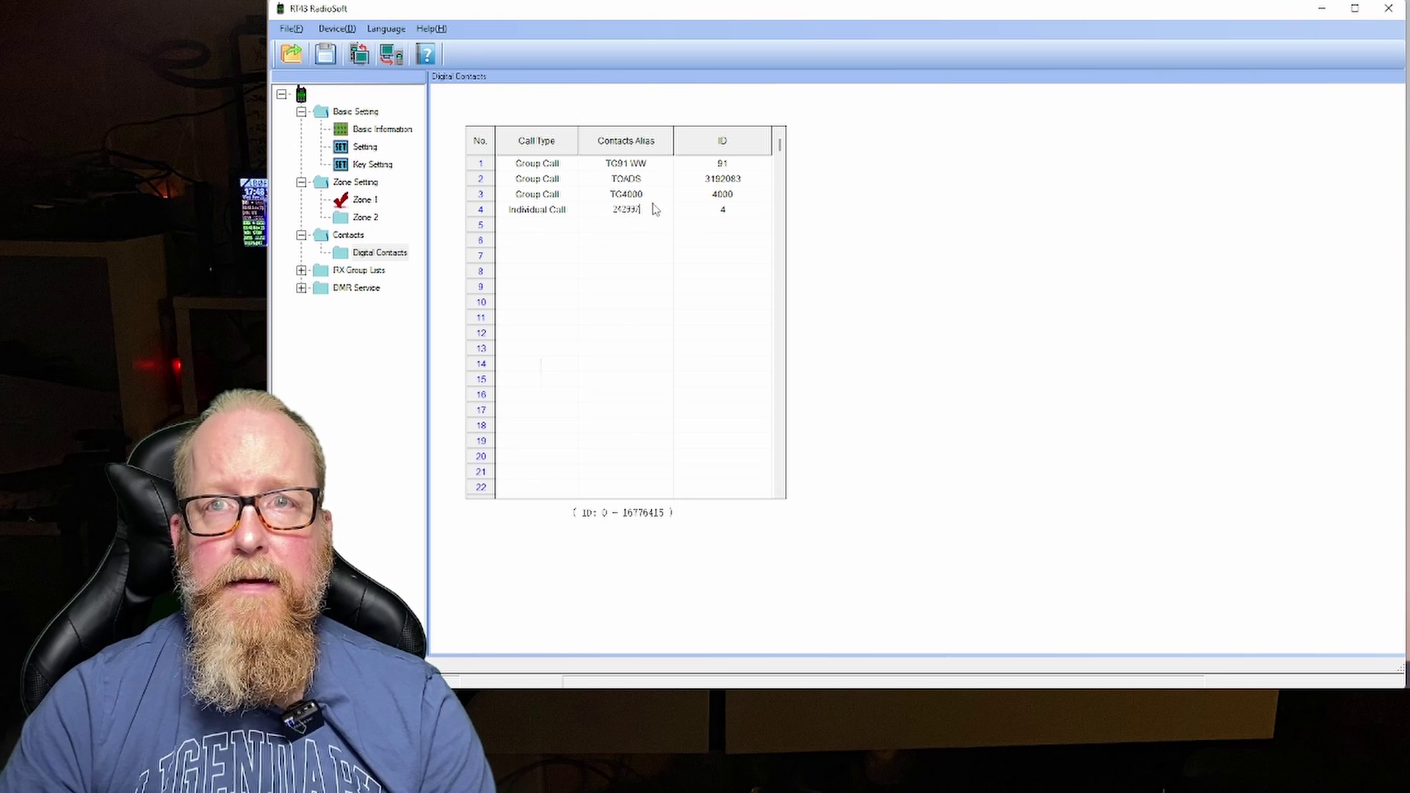
text(Fe)
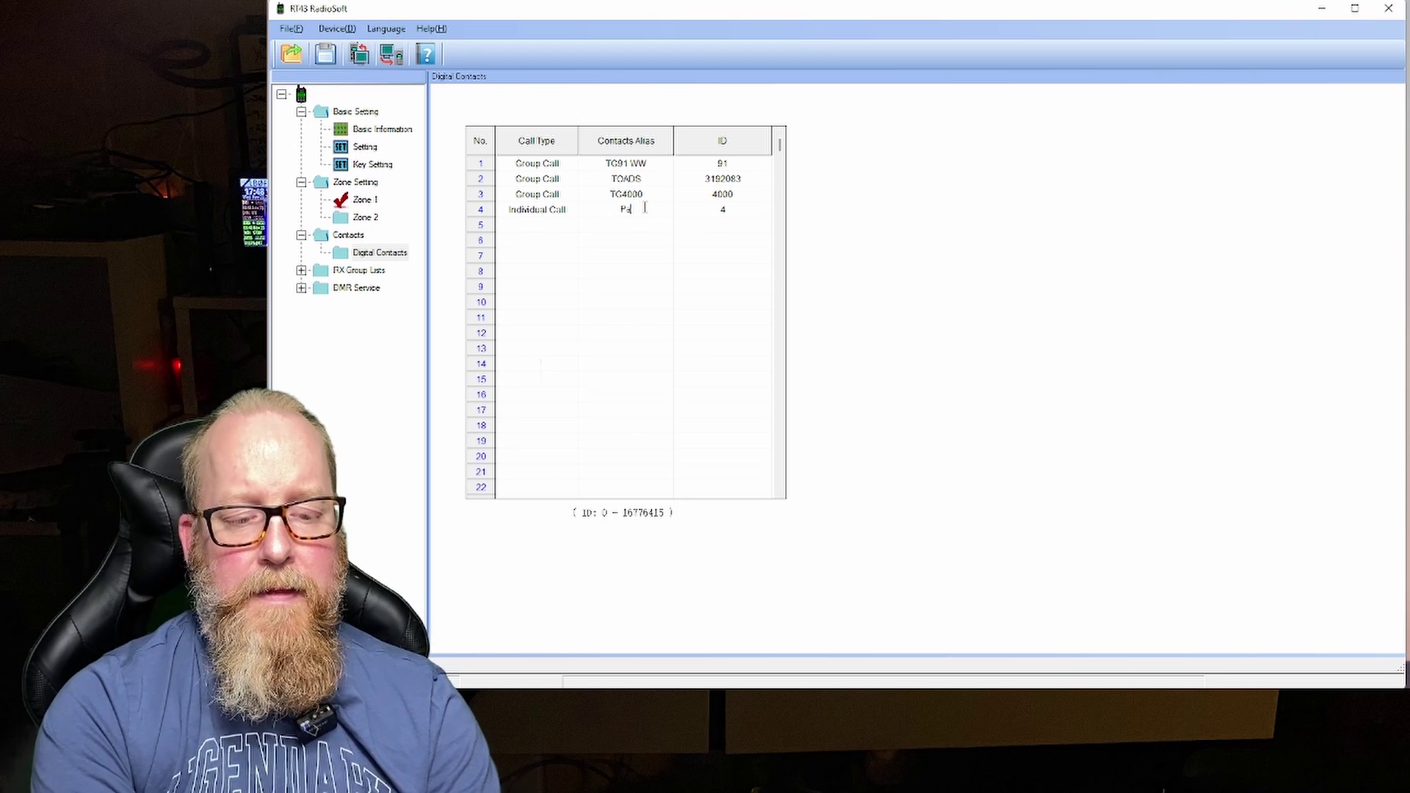
text(nc)
text(t)
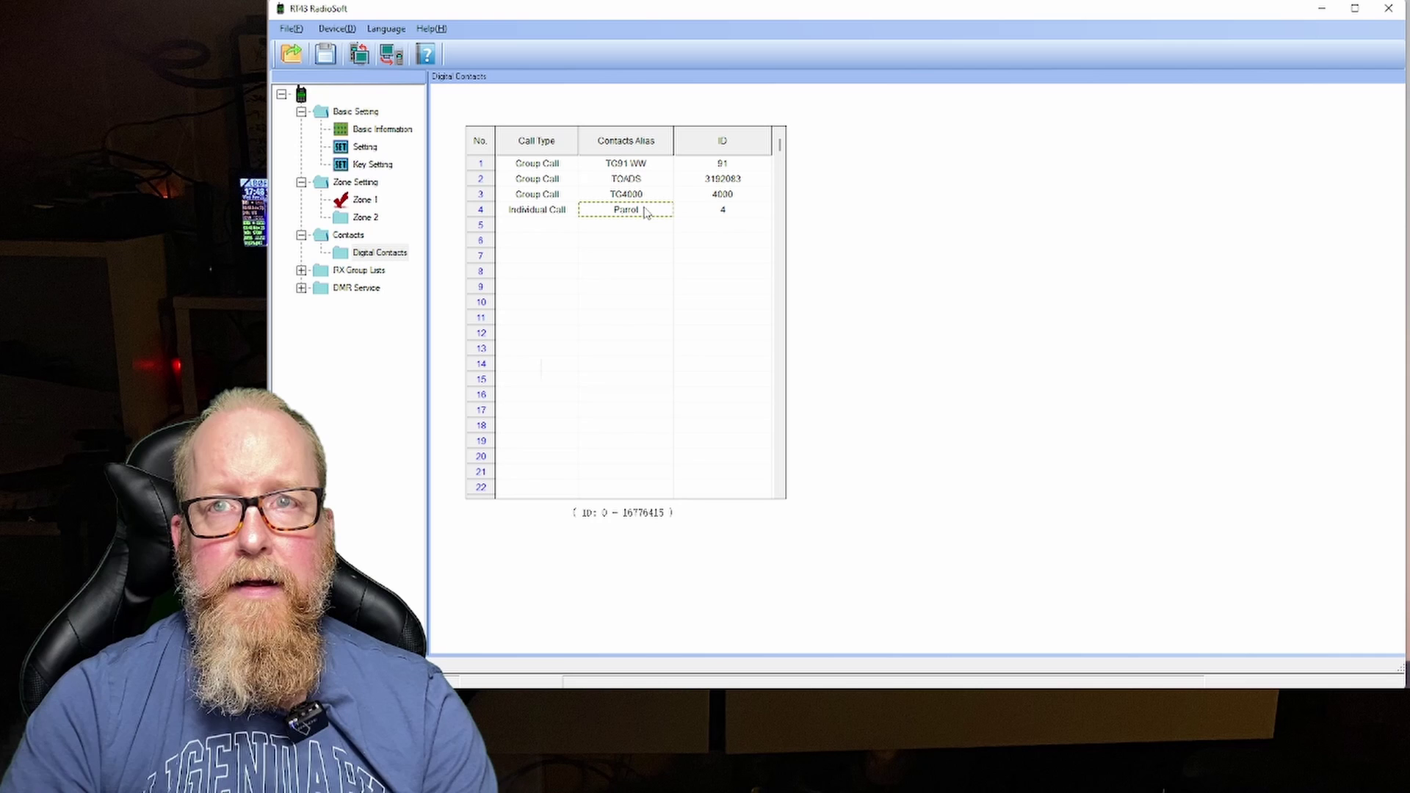
click(718, 213)
text(242997)
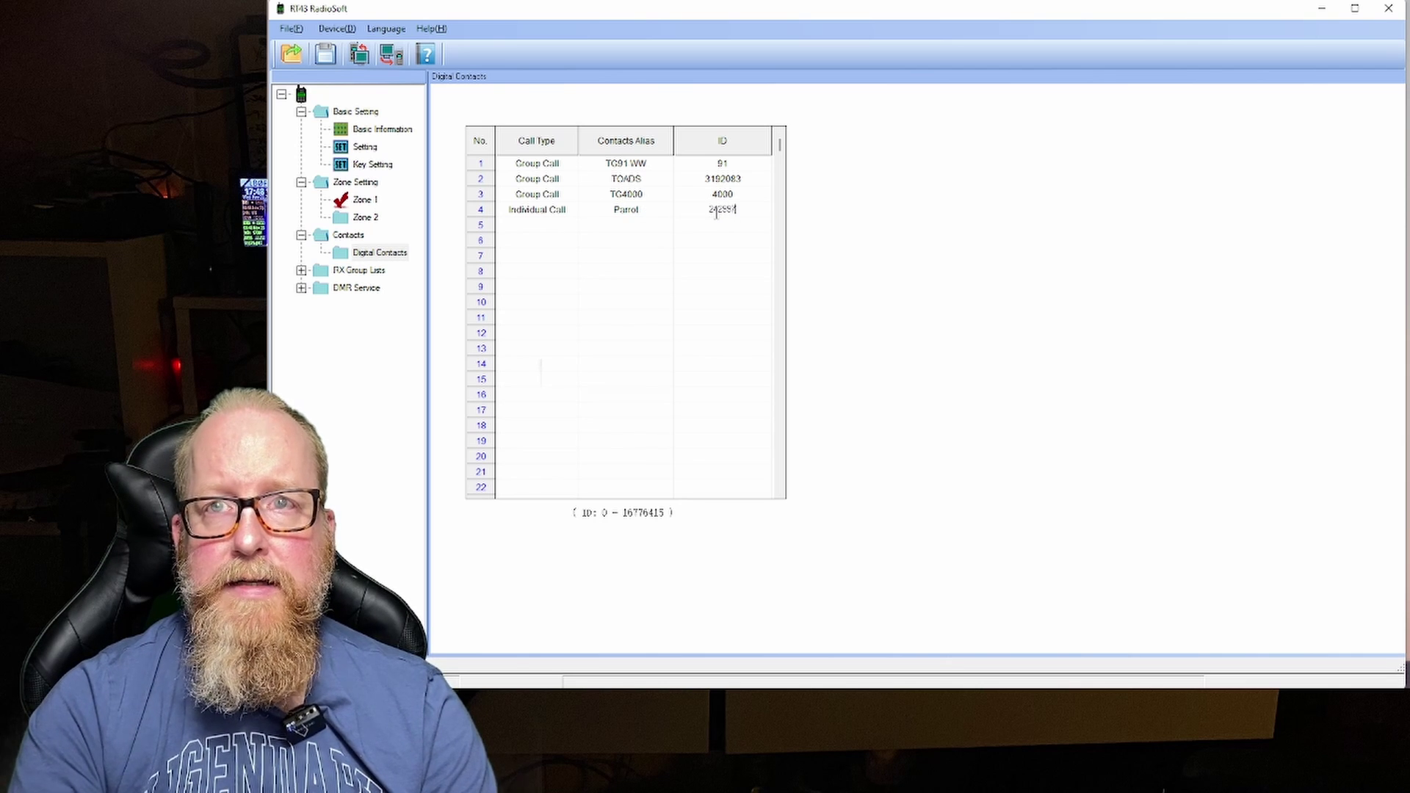
- Set Zone 1 channel 4 to 434.5 MHz, named Parrot, transmitting to the Parrot contact
click(363, 205)
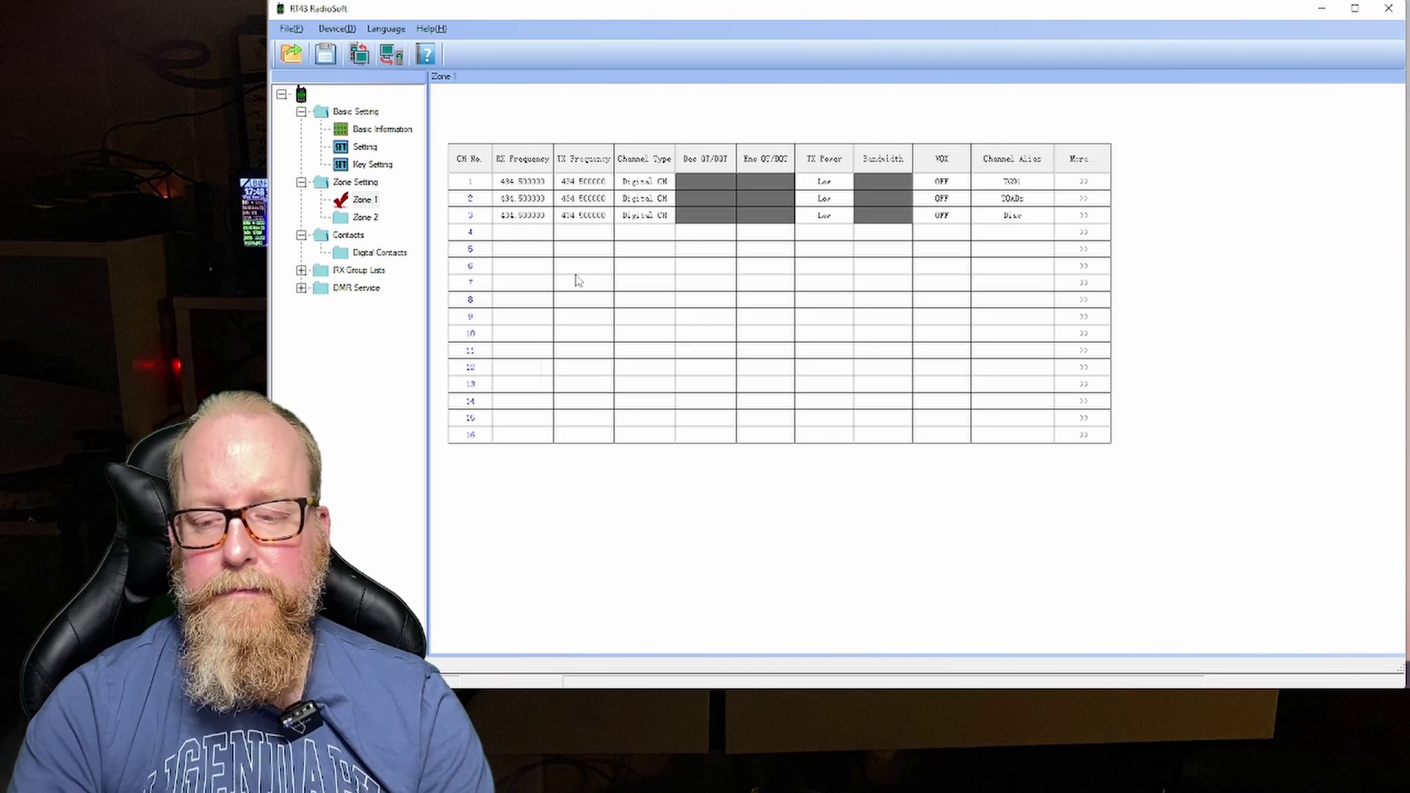
text(434)
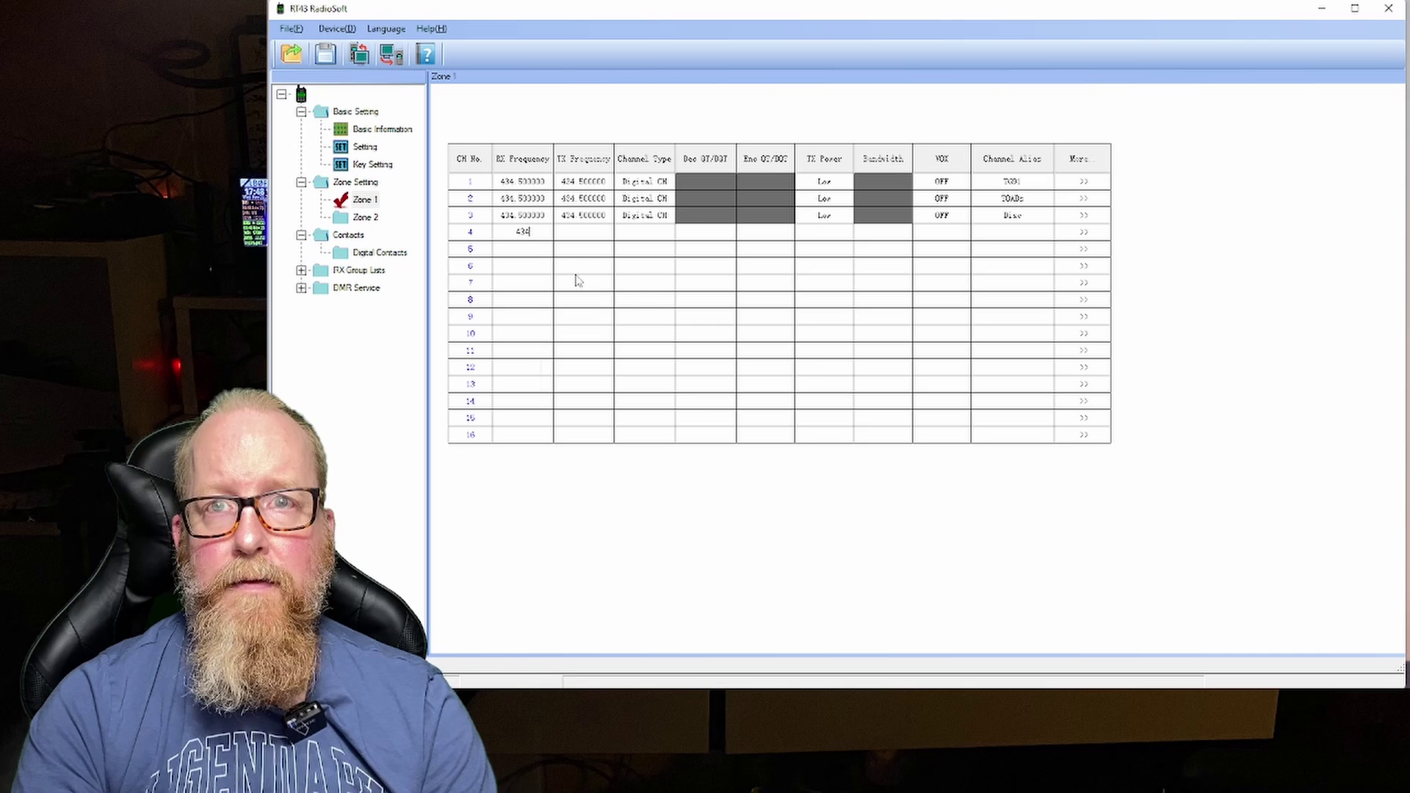
text(.5)
key(Return)
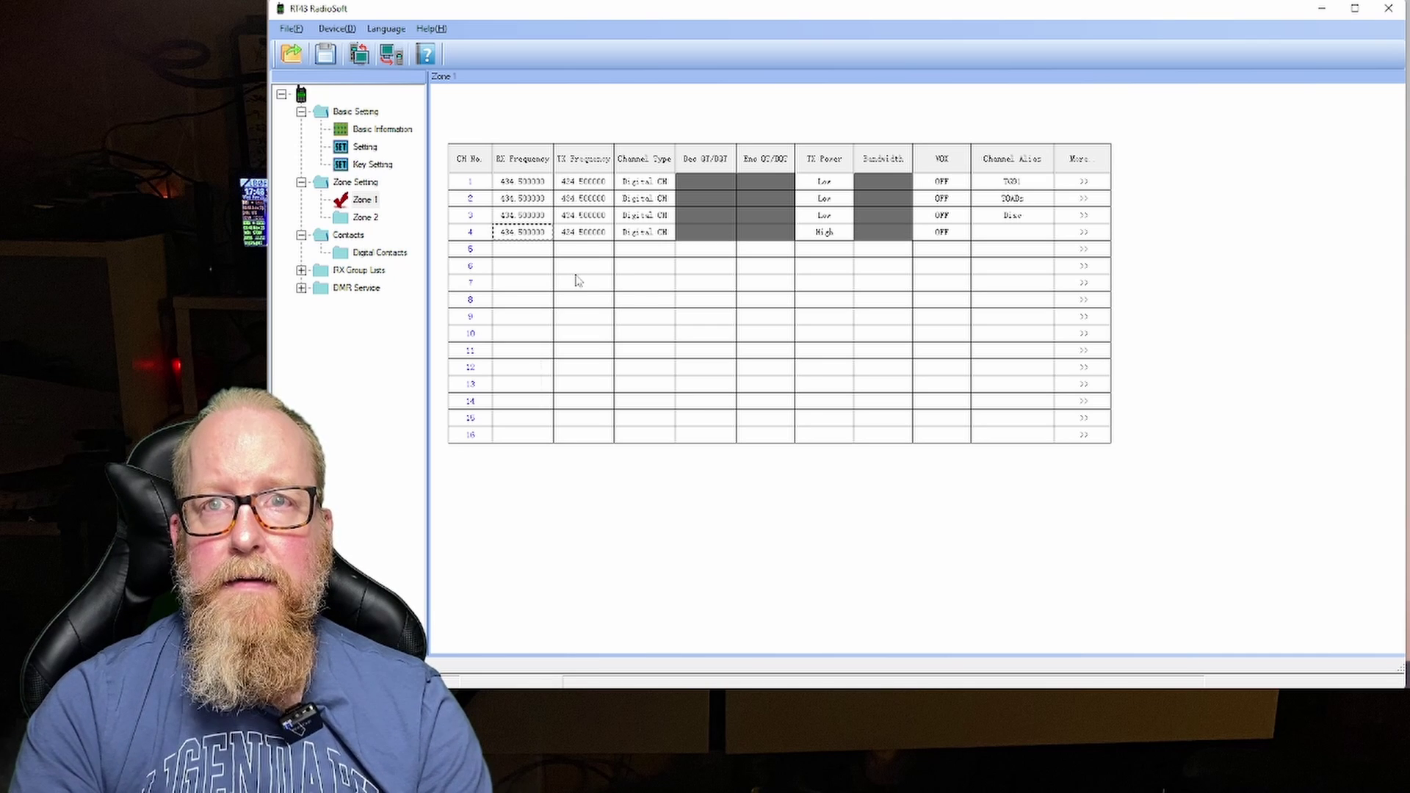
click(1080, 237)
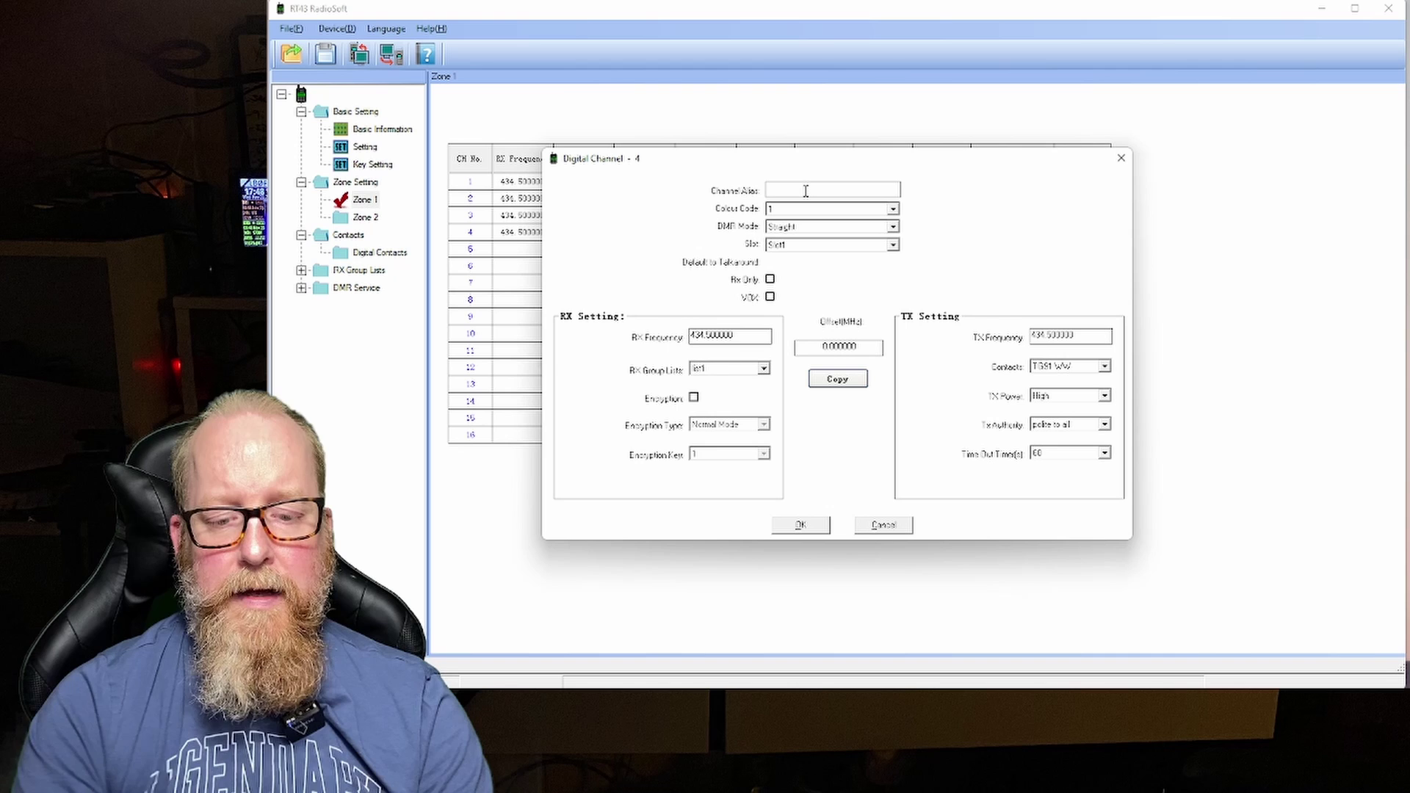
text(Parrot)
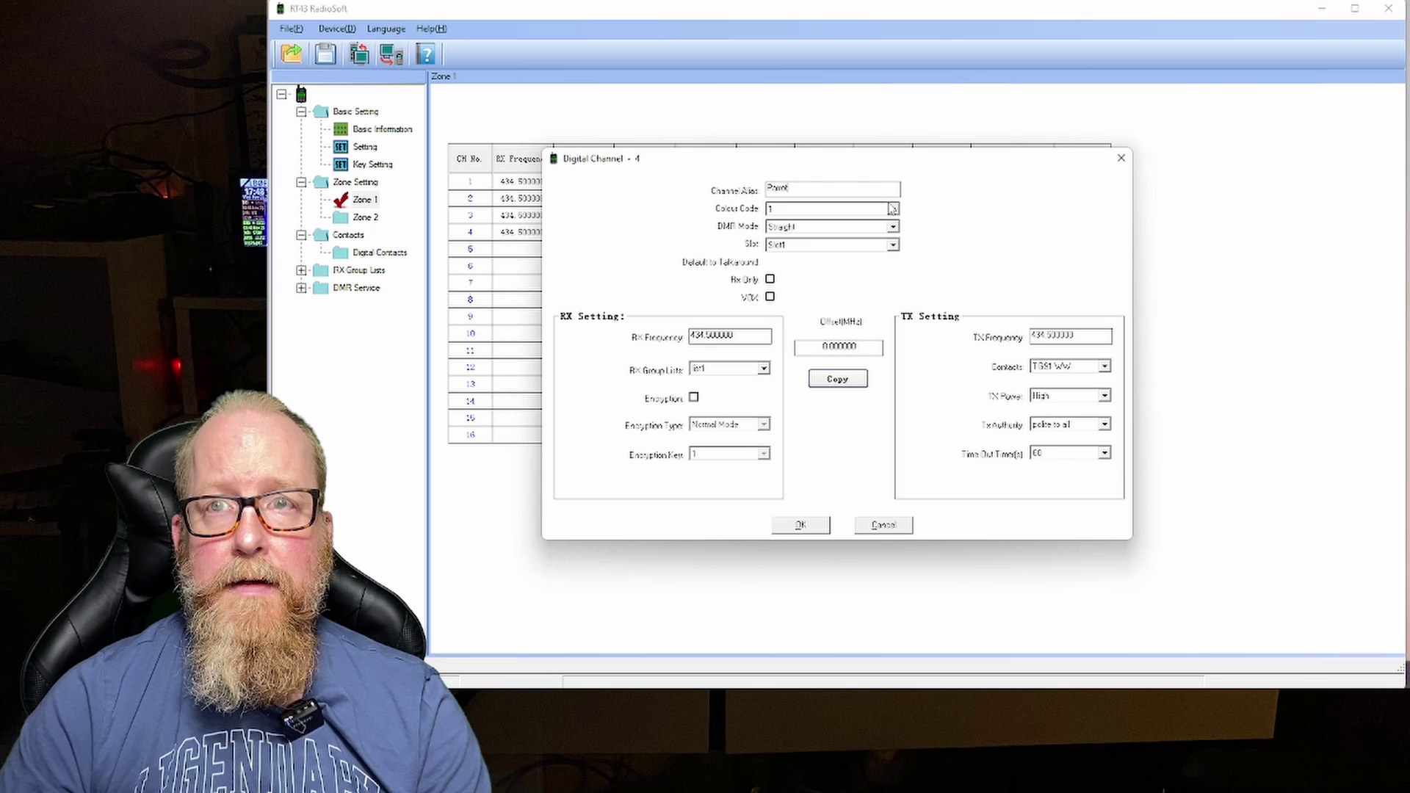
click(1083, 369)
click(1055, 420)
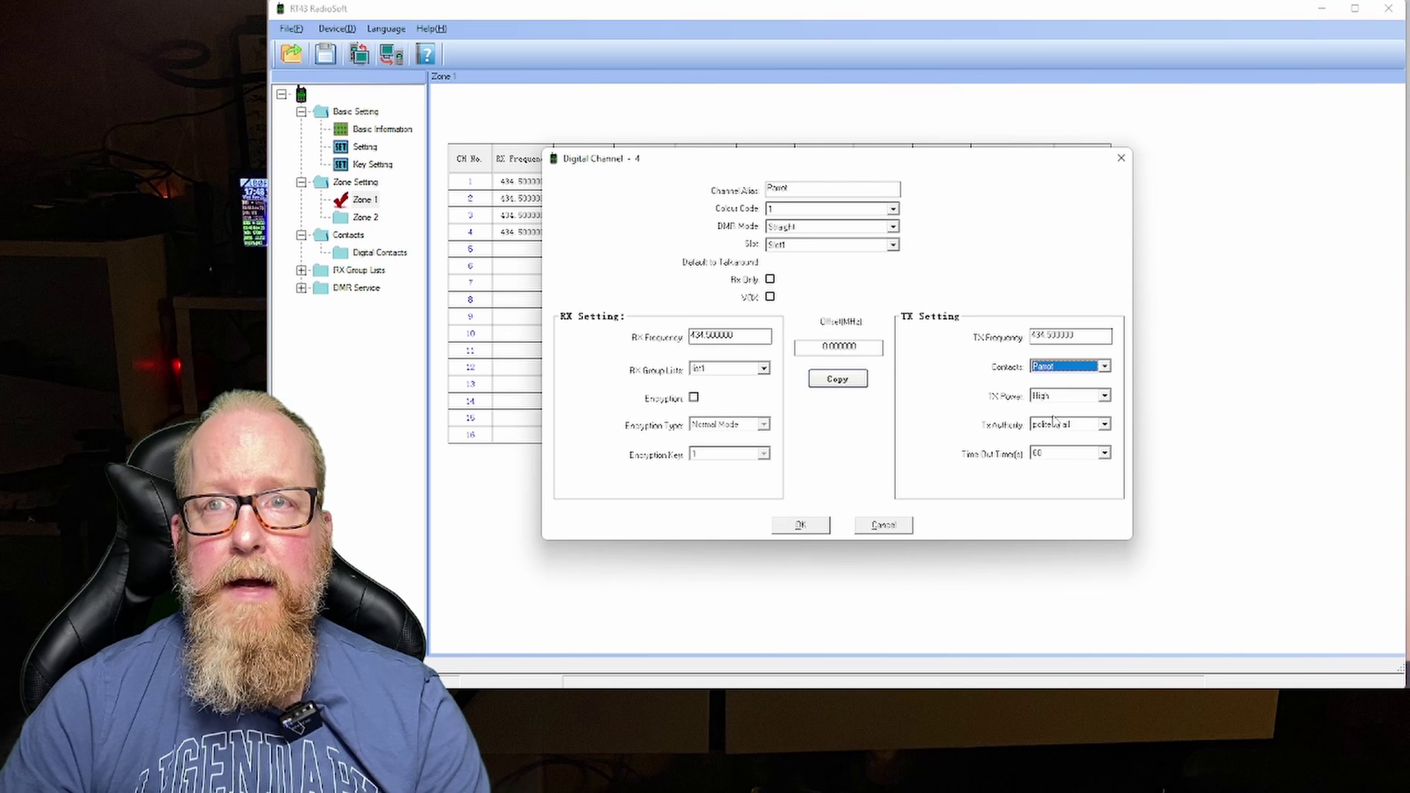
click(802, 526)
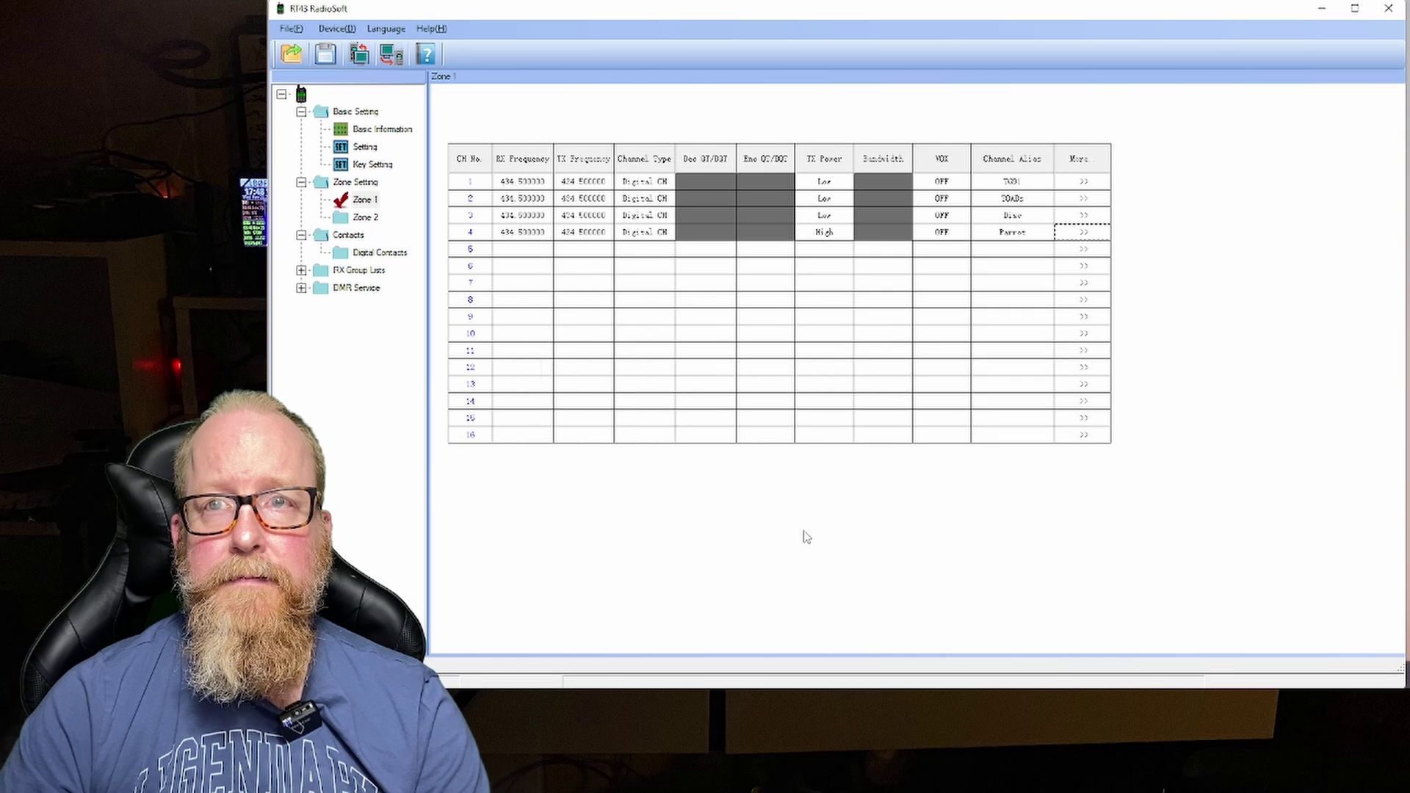
- Set the Parrot channel's transmit power to Low
click(1084, 234)
click(1063, 397)
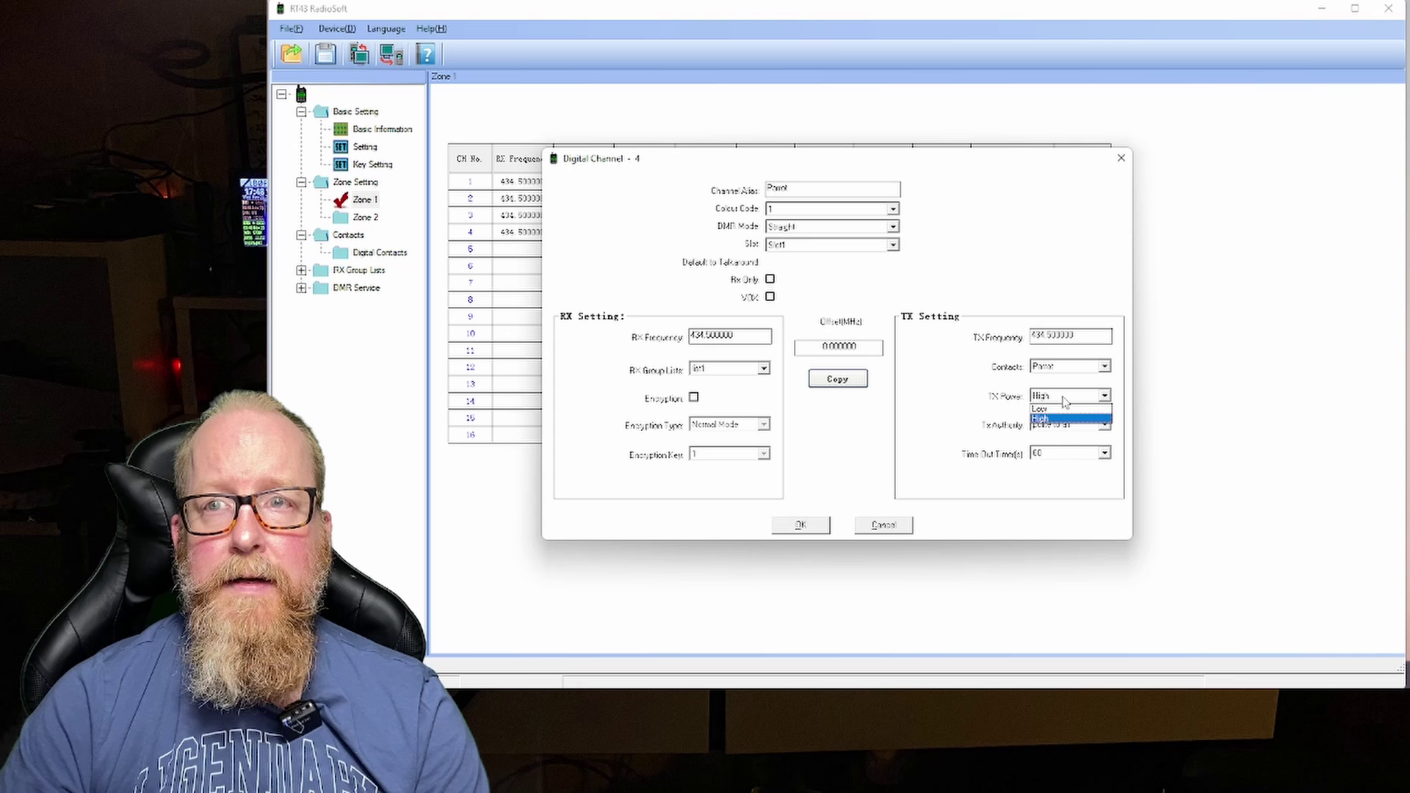
click(1057, 417)
click(805, 535)
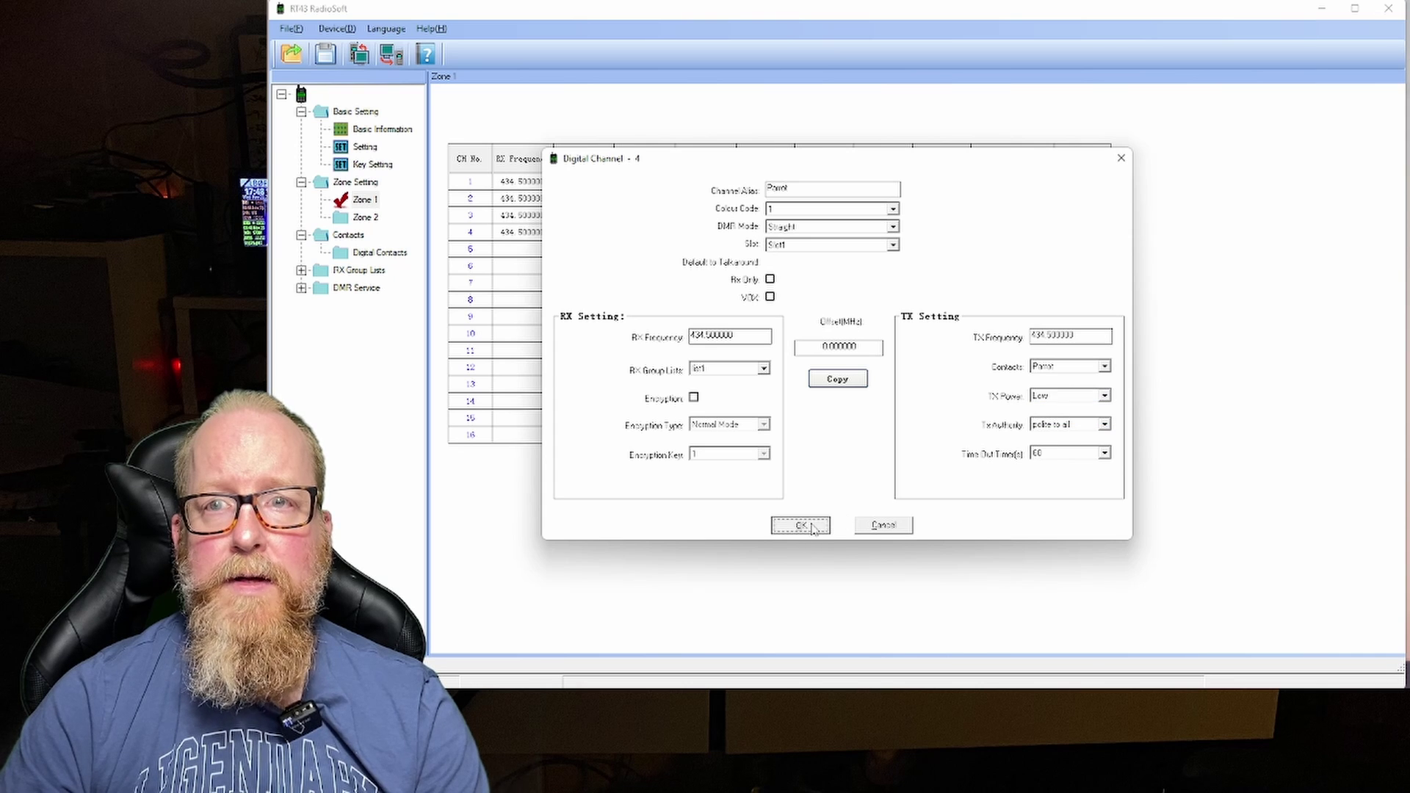
- Enter 433.500 MHz as Zone 2 channel 1's receive frequency, then review its settings unchanged
click(364, 218)
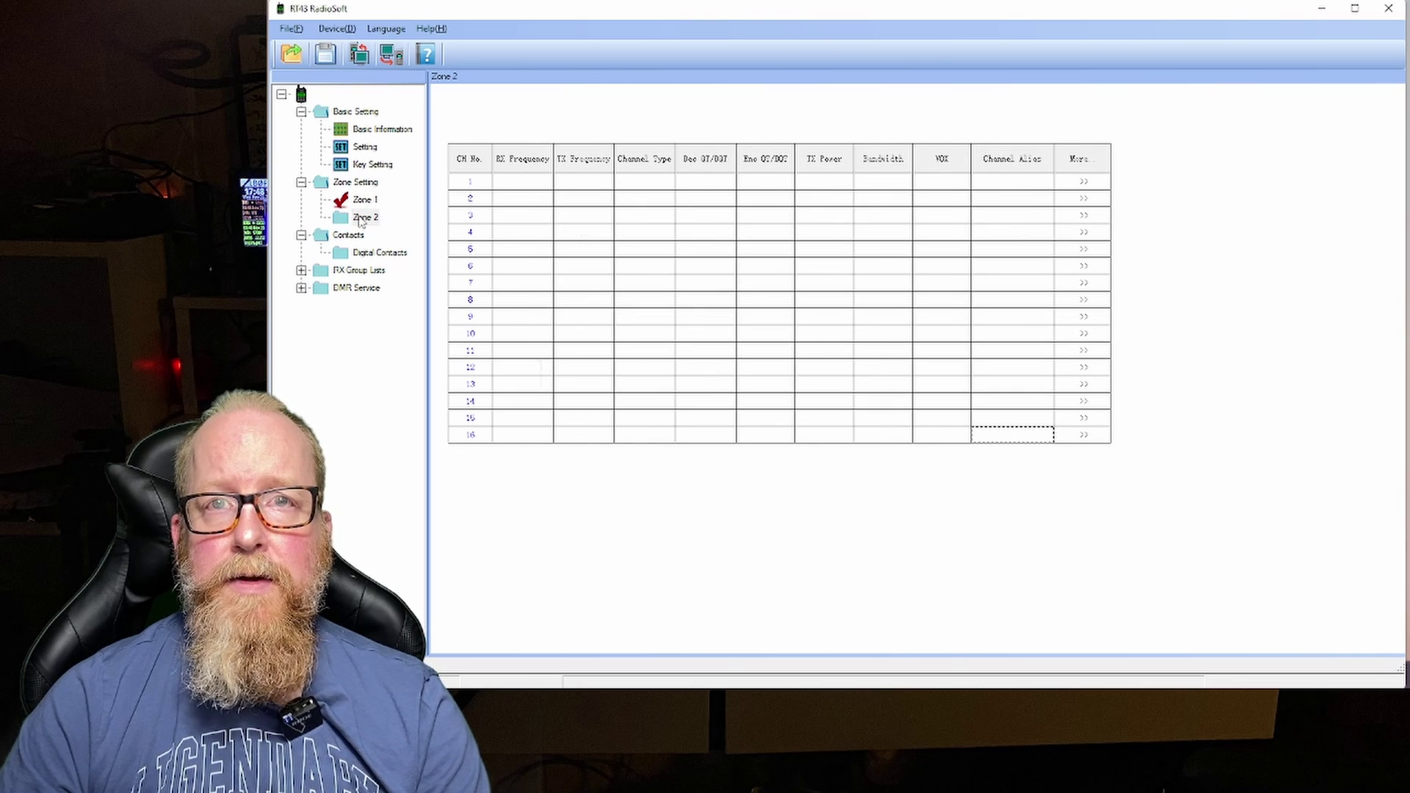
click(512, 183)
text(433)
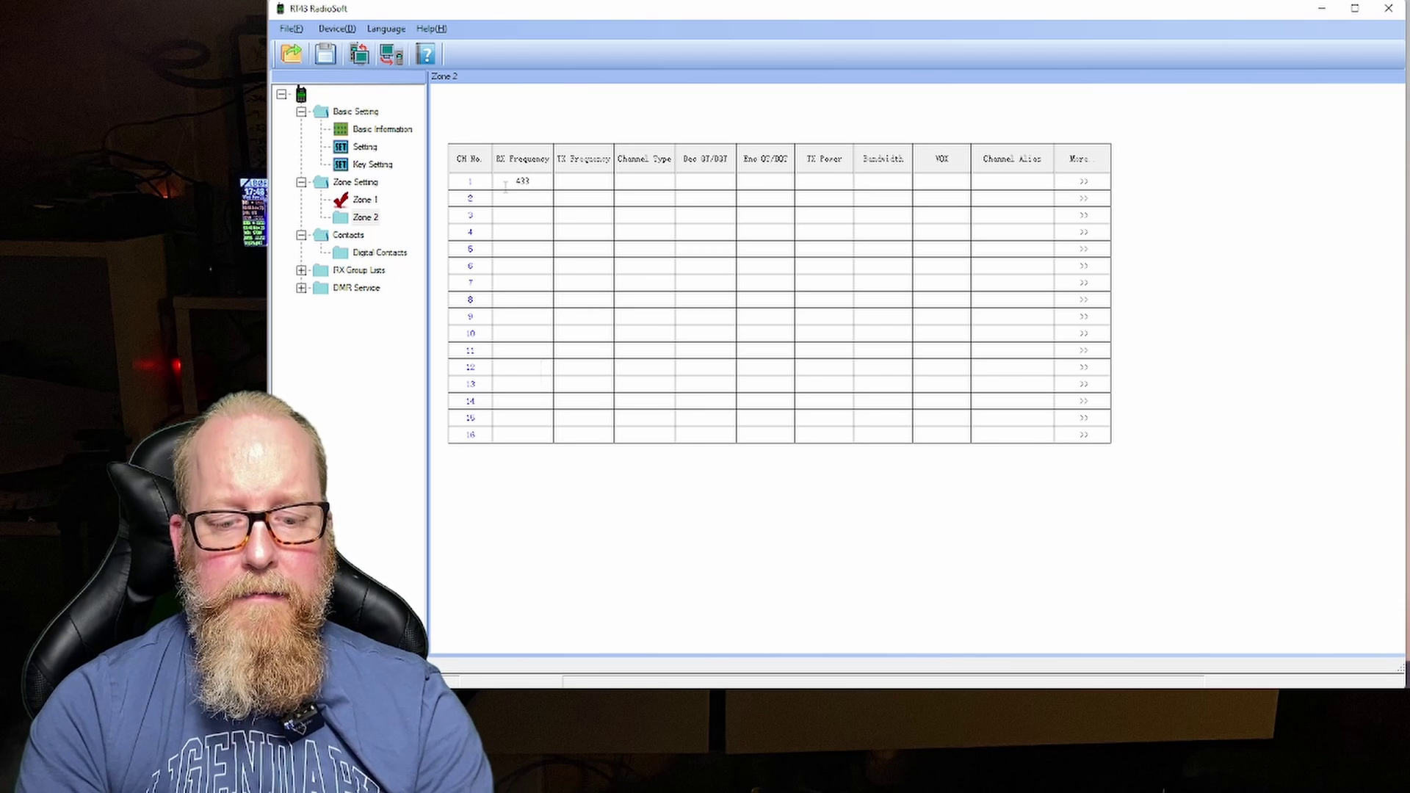
text(.5)
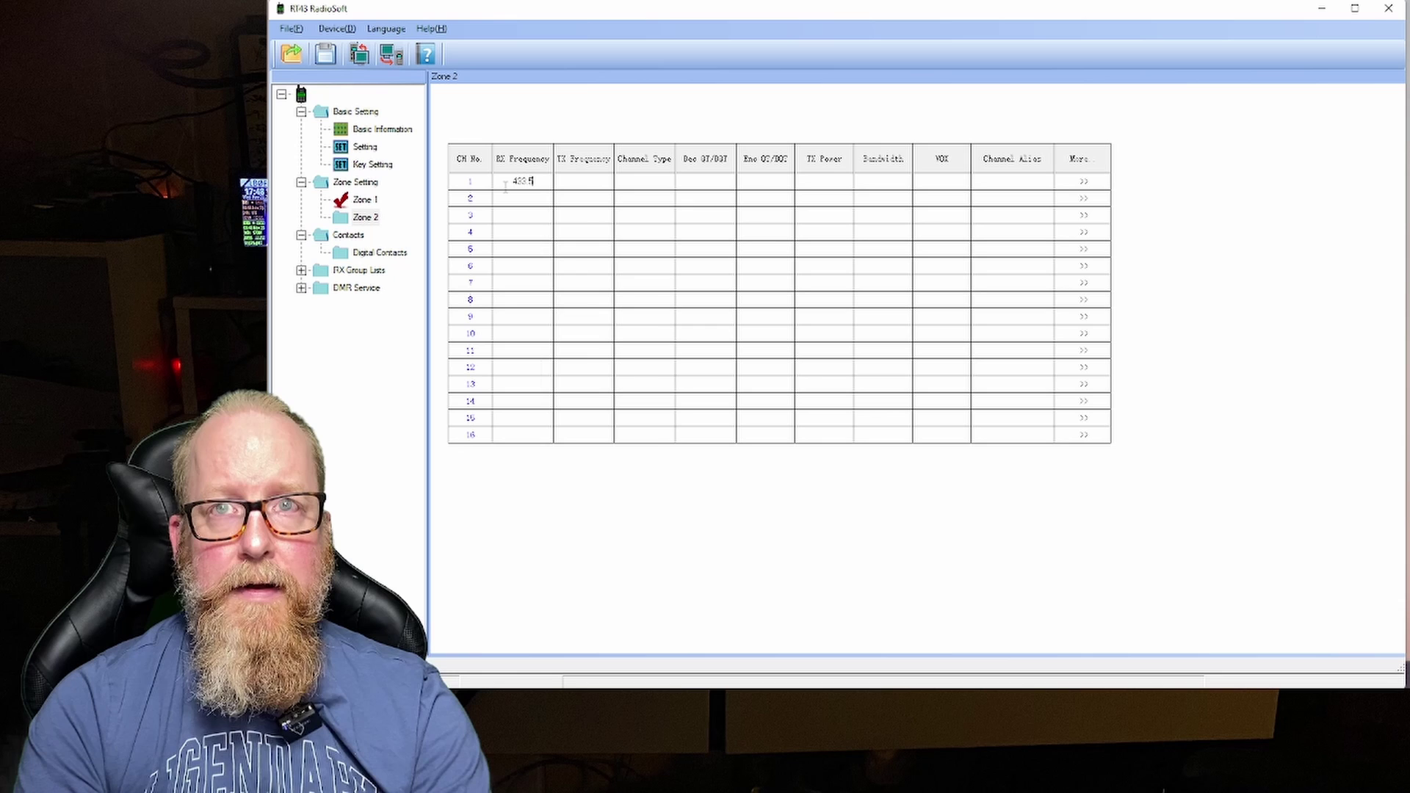
text(00)
key(Return)
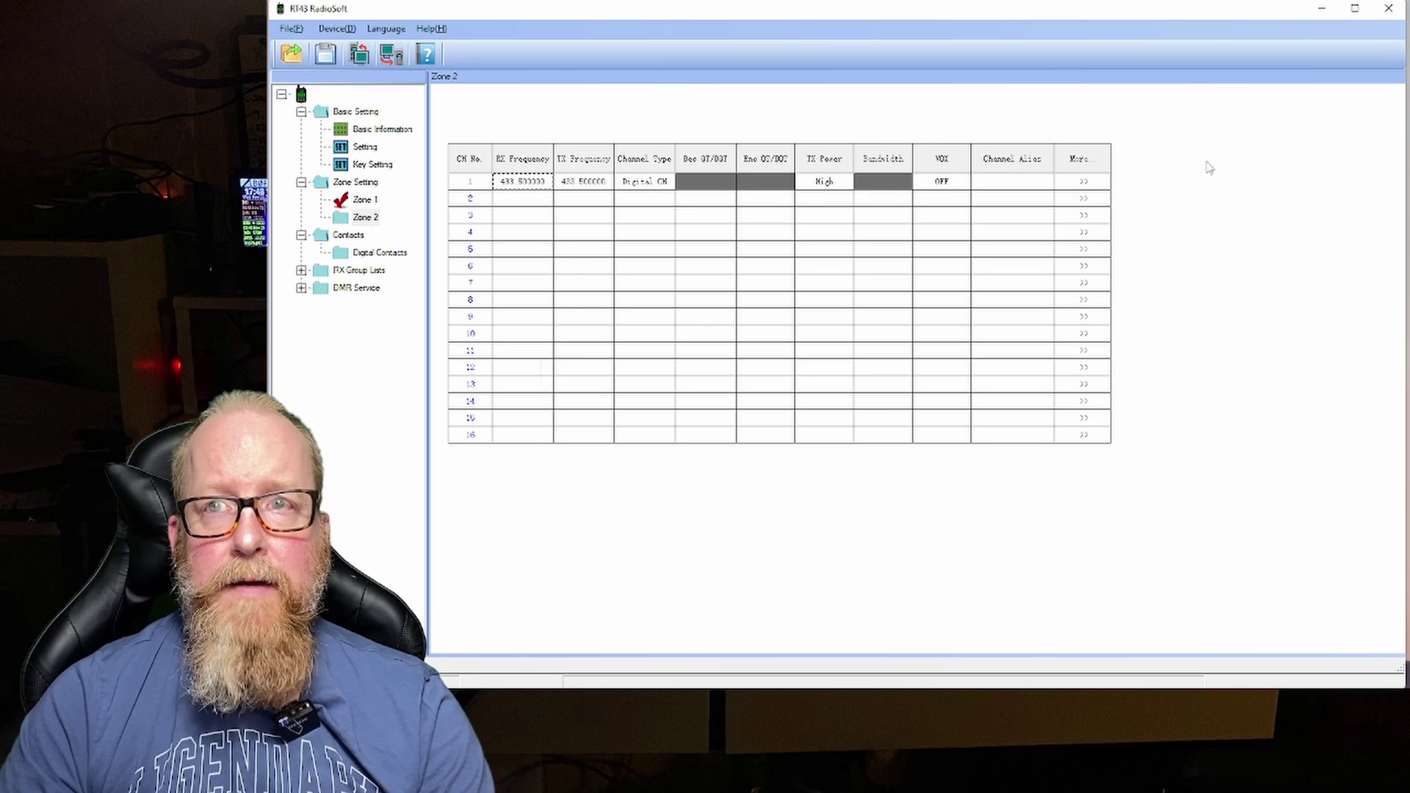
click(1103, 185)
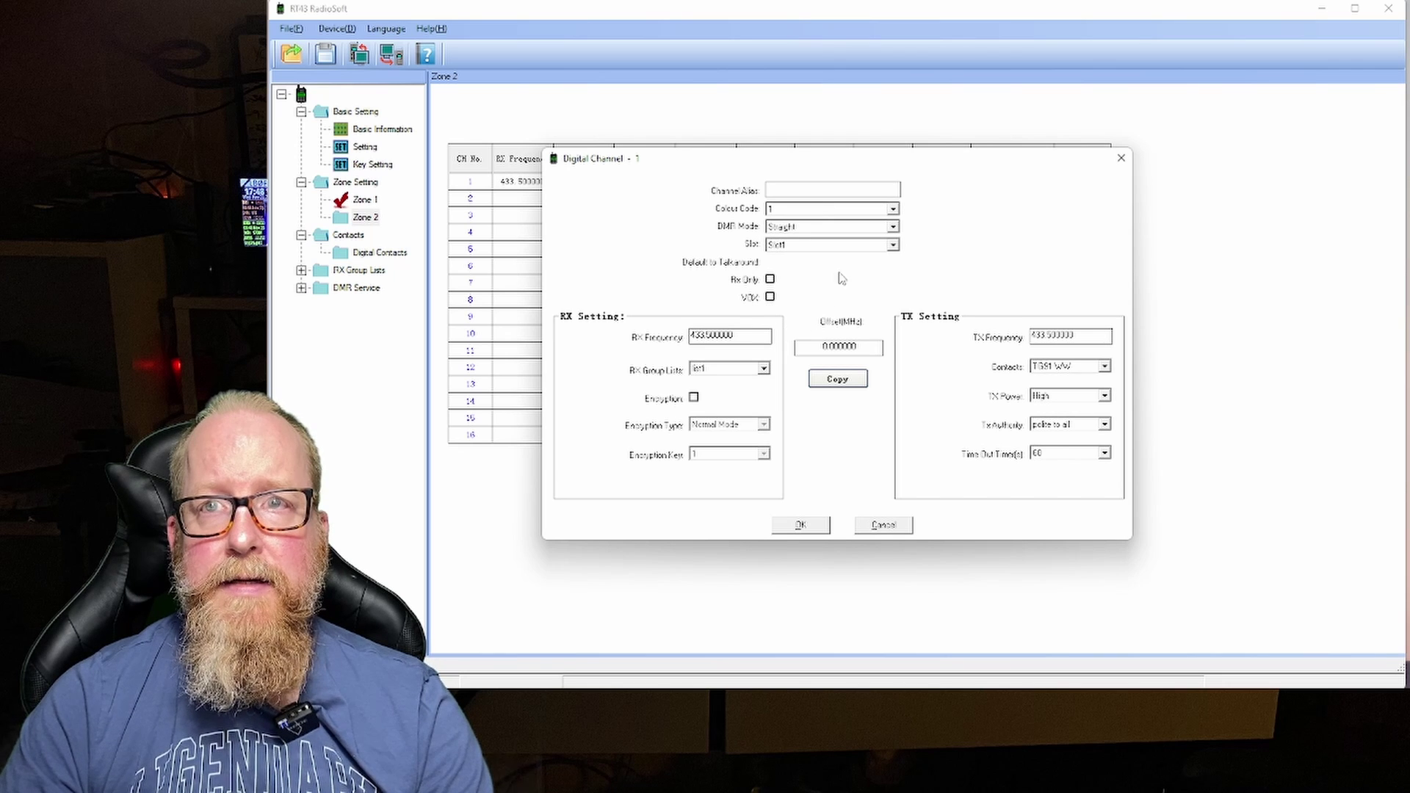
click(884, 525)
- Change Zone 2 channel 1 to Analog CH with the alias 'UHF Simpl'
click(648, 184)
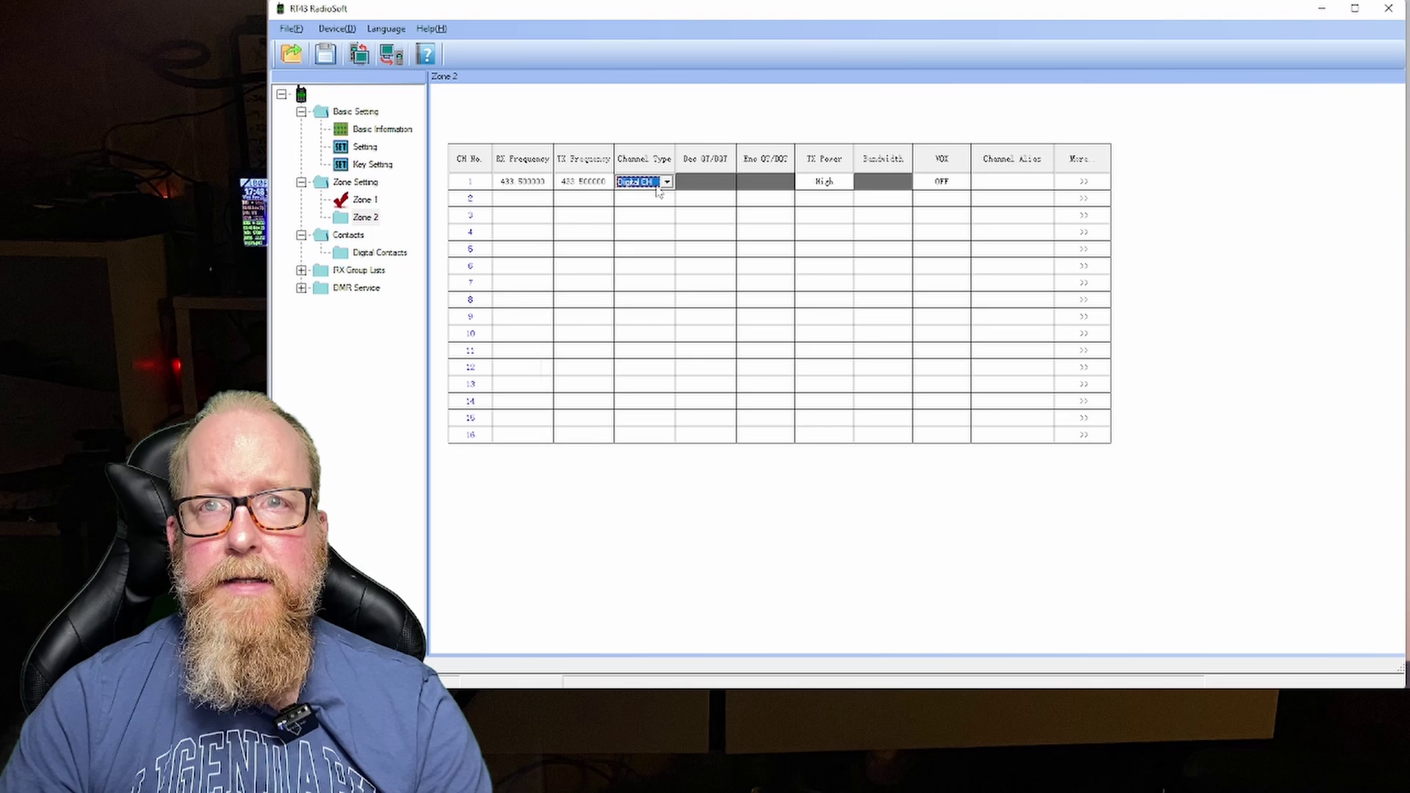
click(668, 183)
click(642, 205)
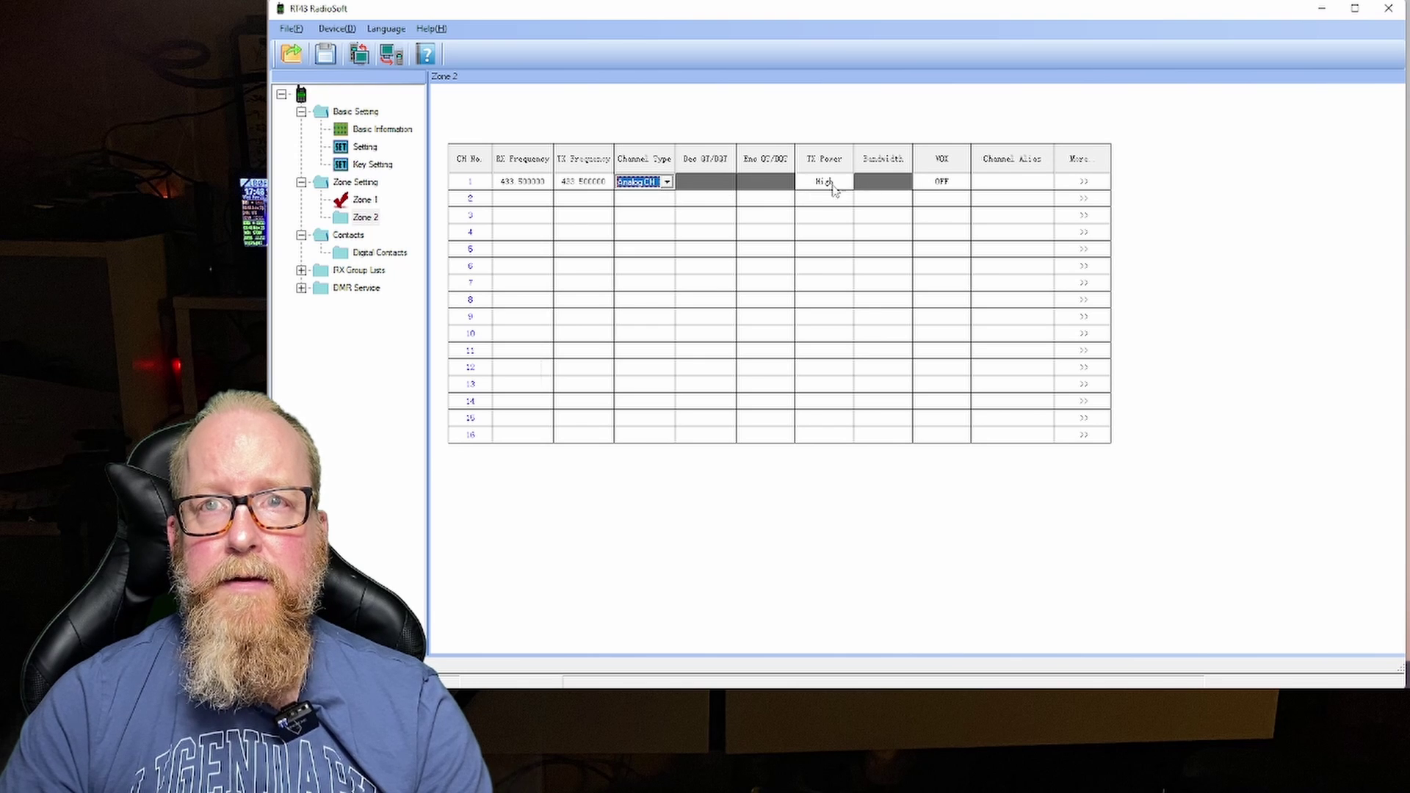
click(1082, 182)
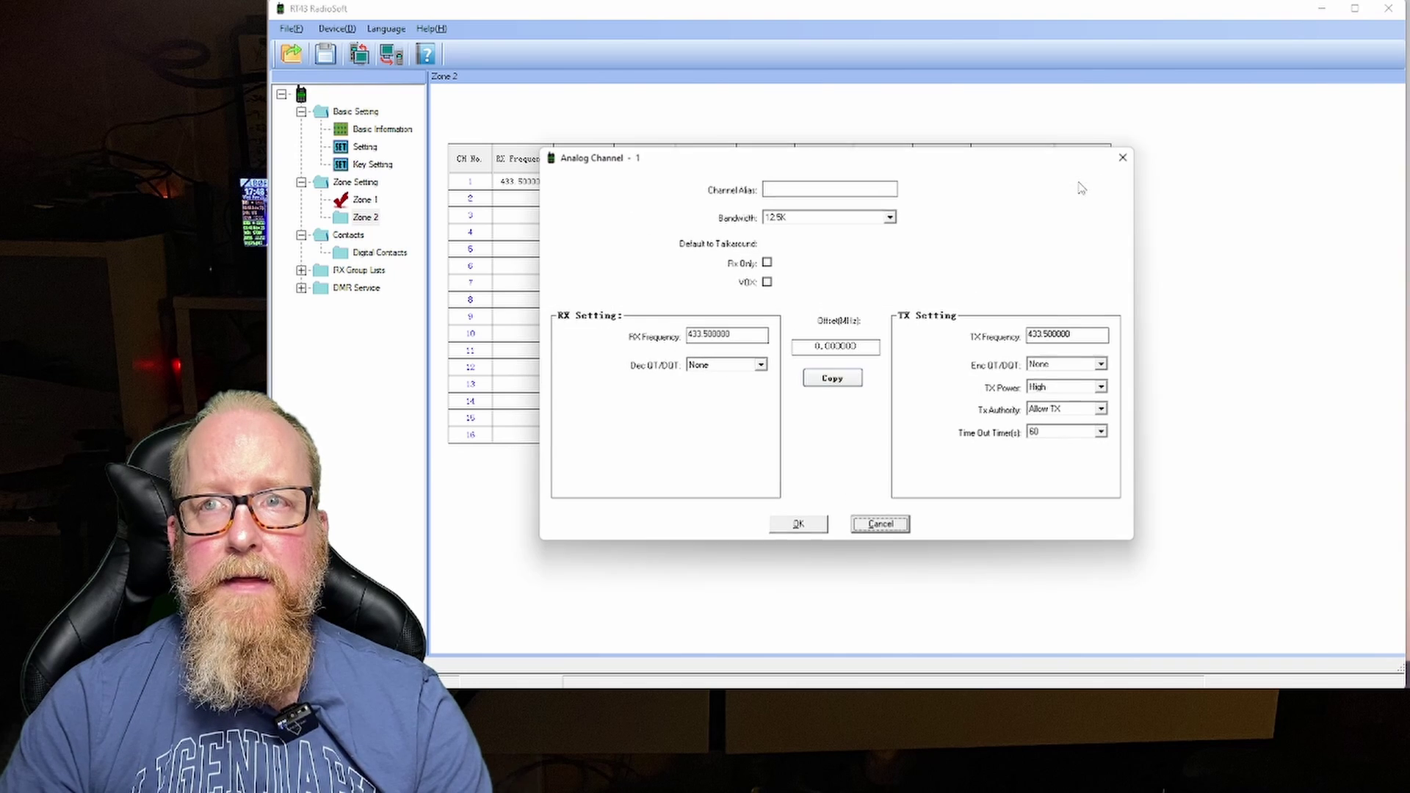
click(806, 185)
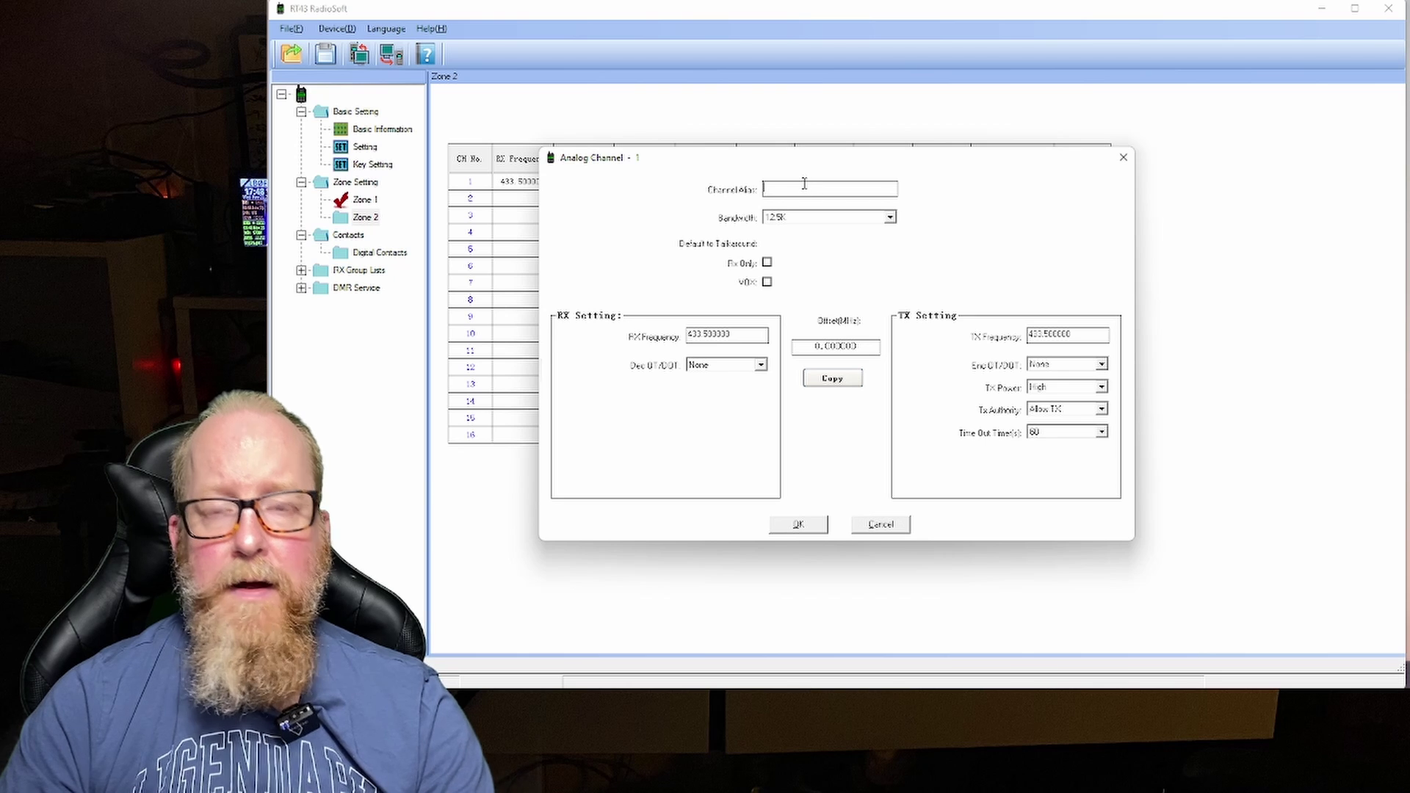
text(UHF Si)
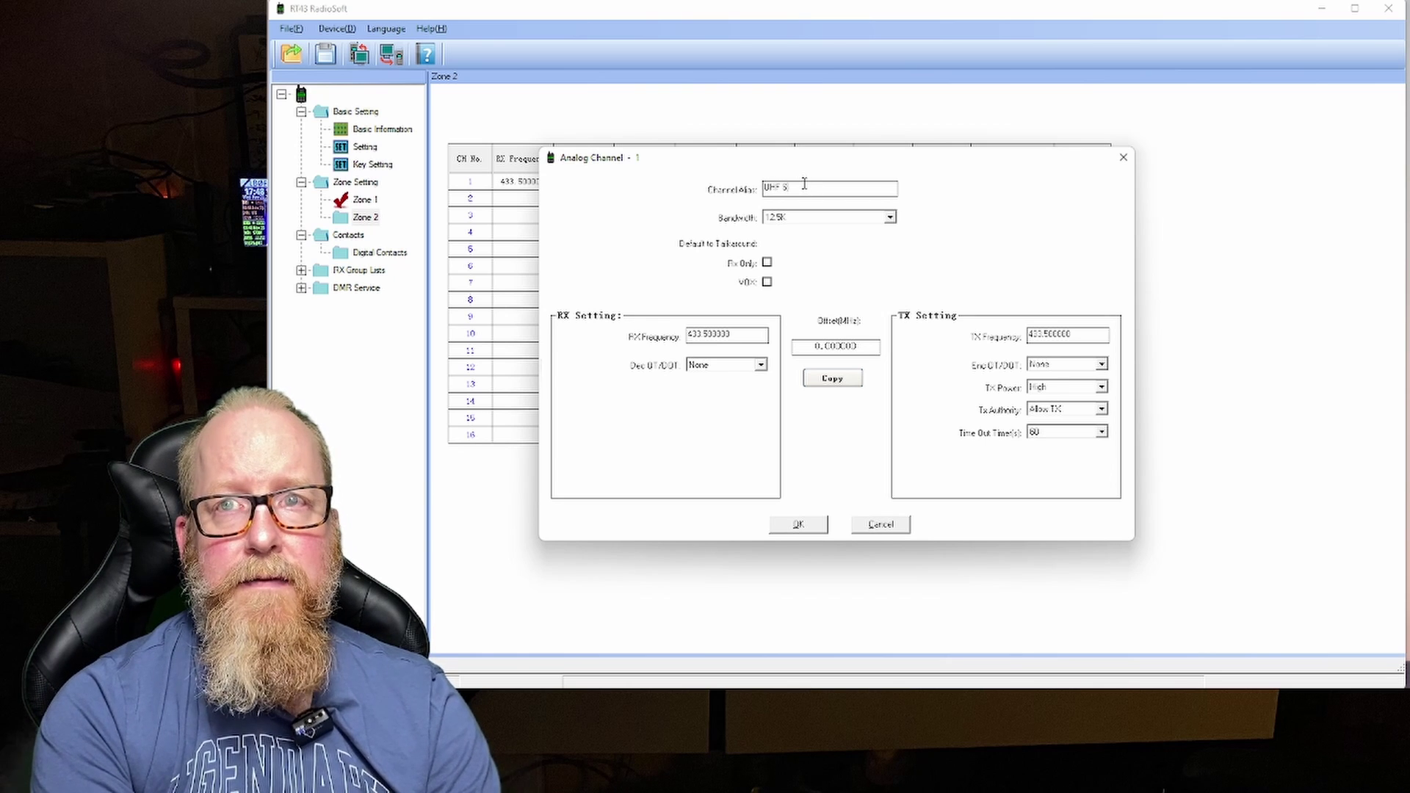
text(mpl)
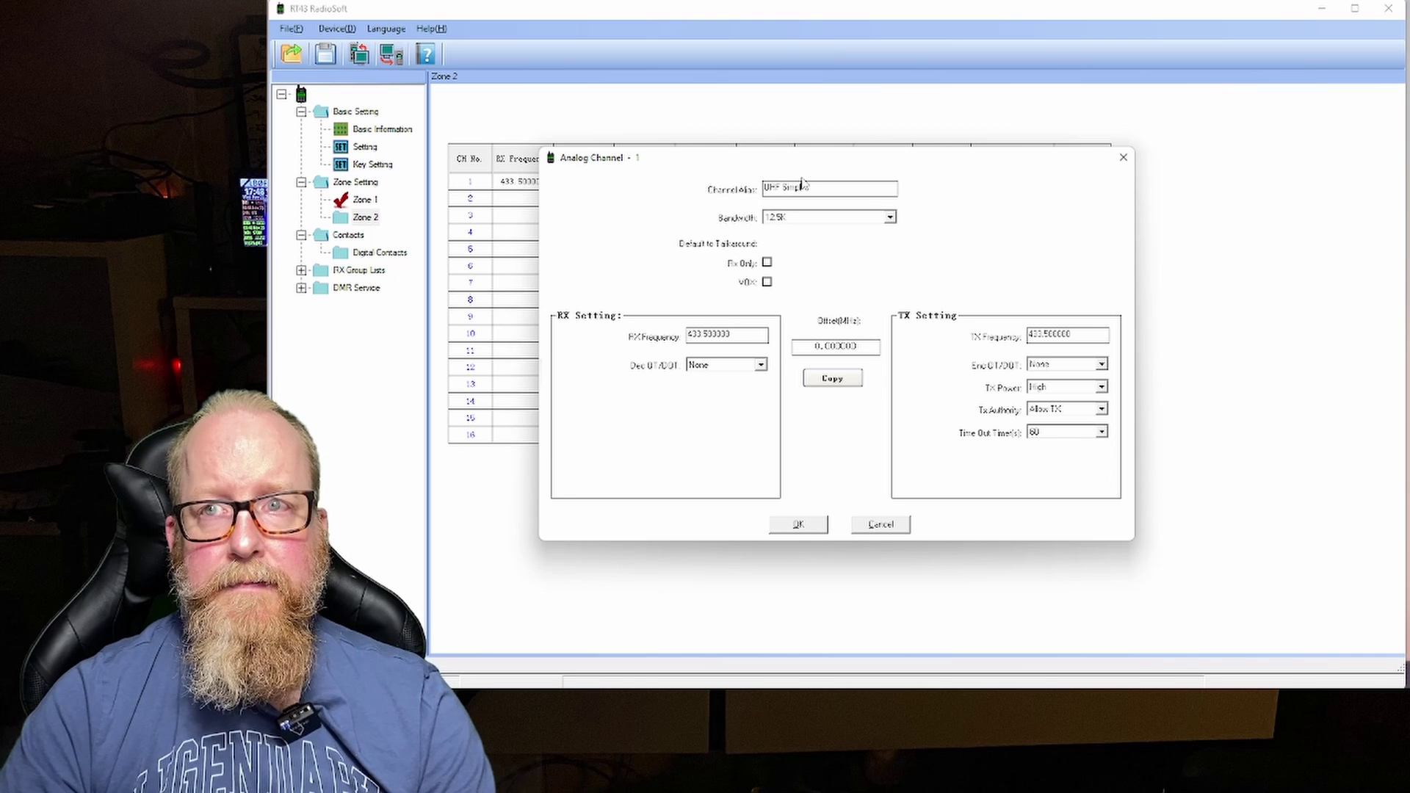
click(820, 531)
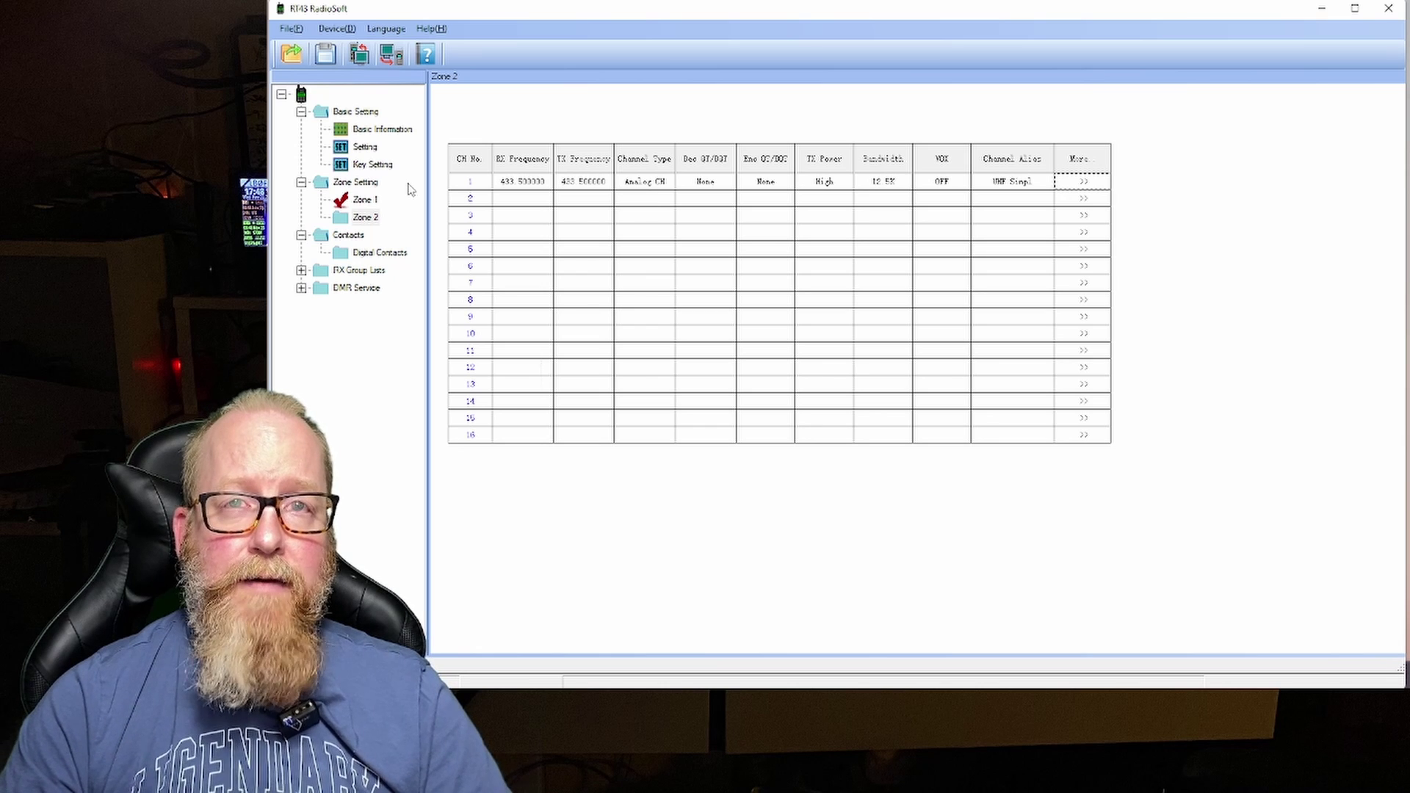
- Return to the Zone 1 list and write the codeplug to the radio, confirming the write
click(365, 199)
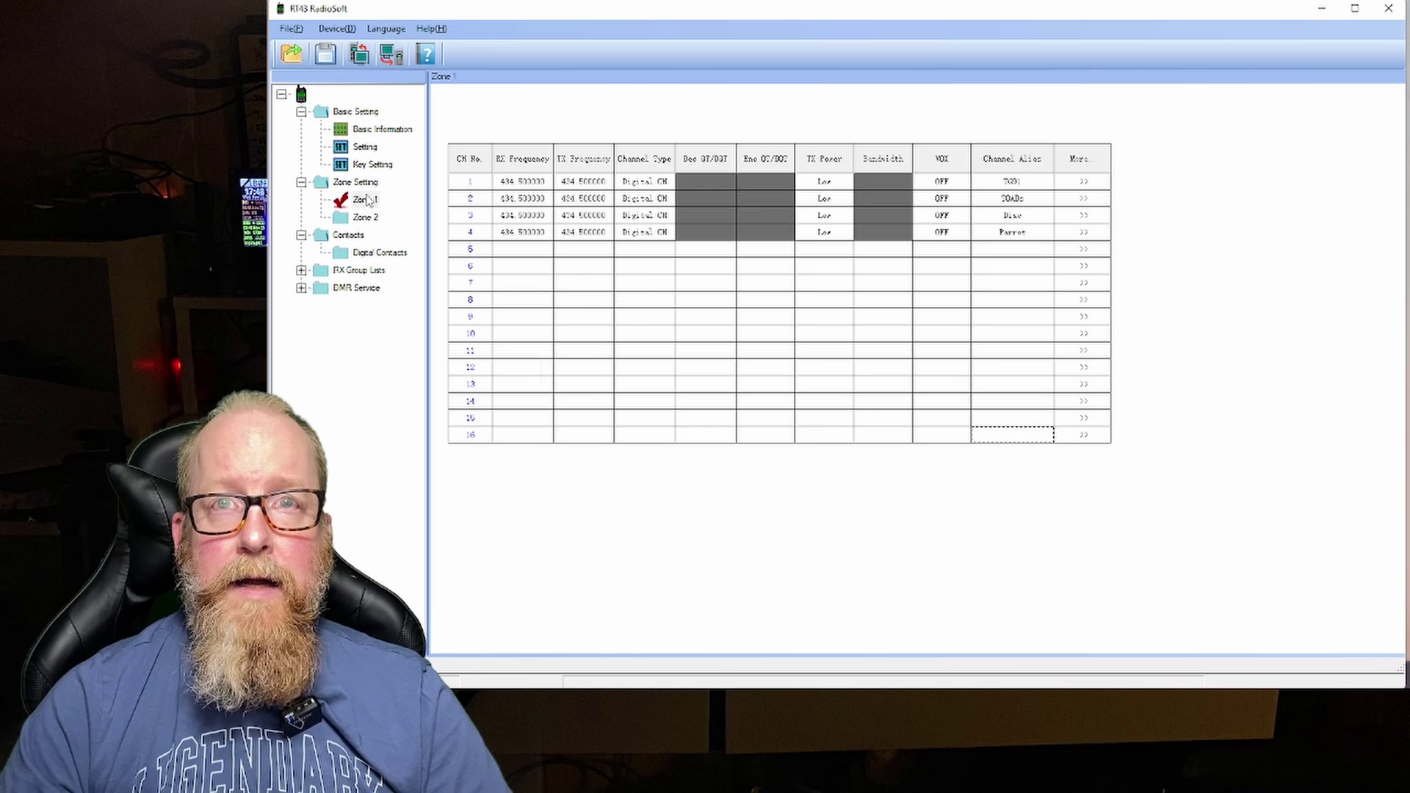
click(395, 63)
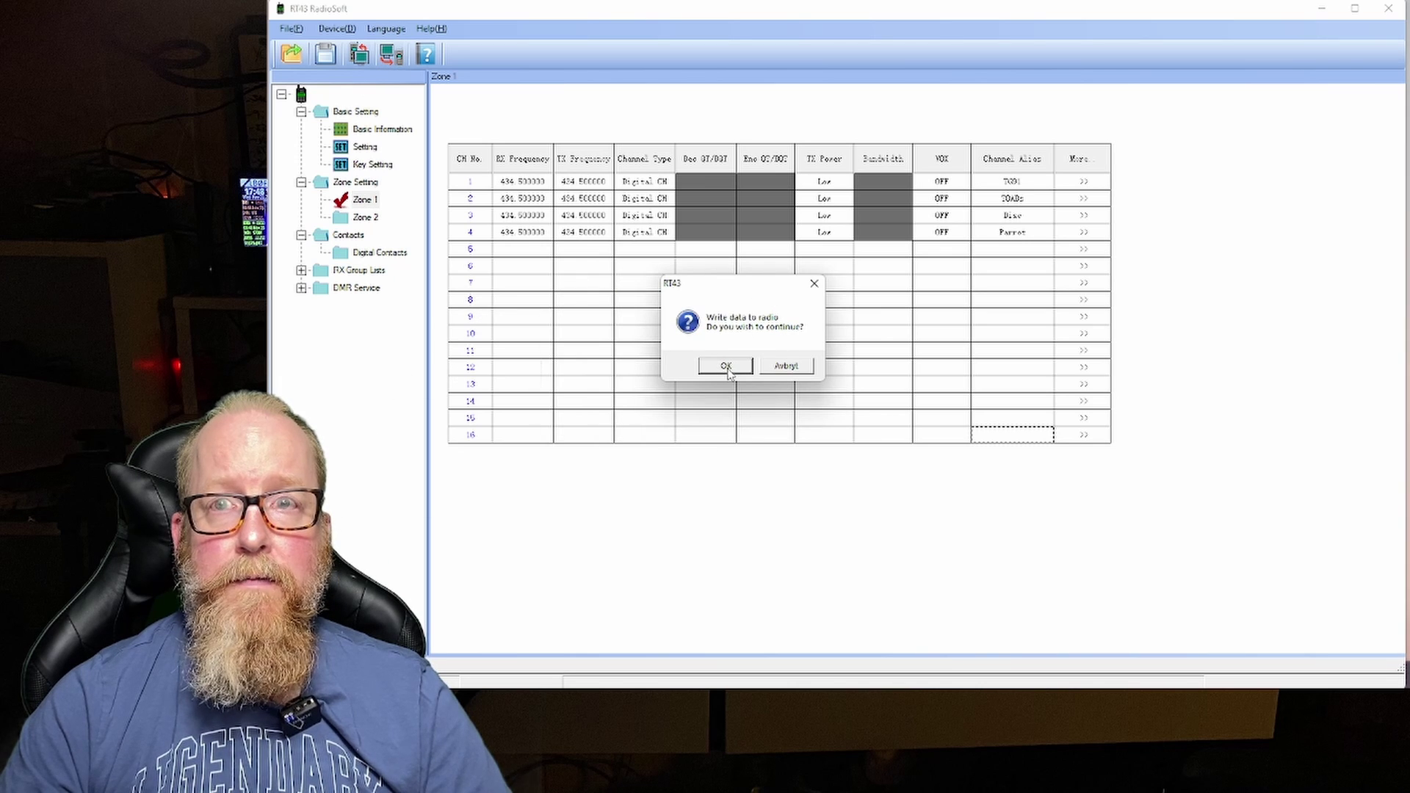
click(727, 369)
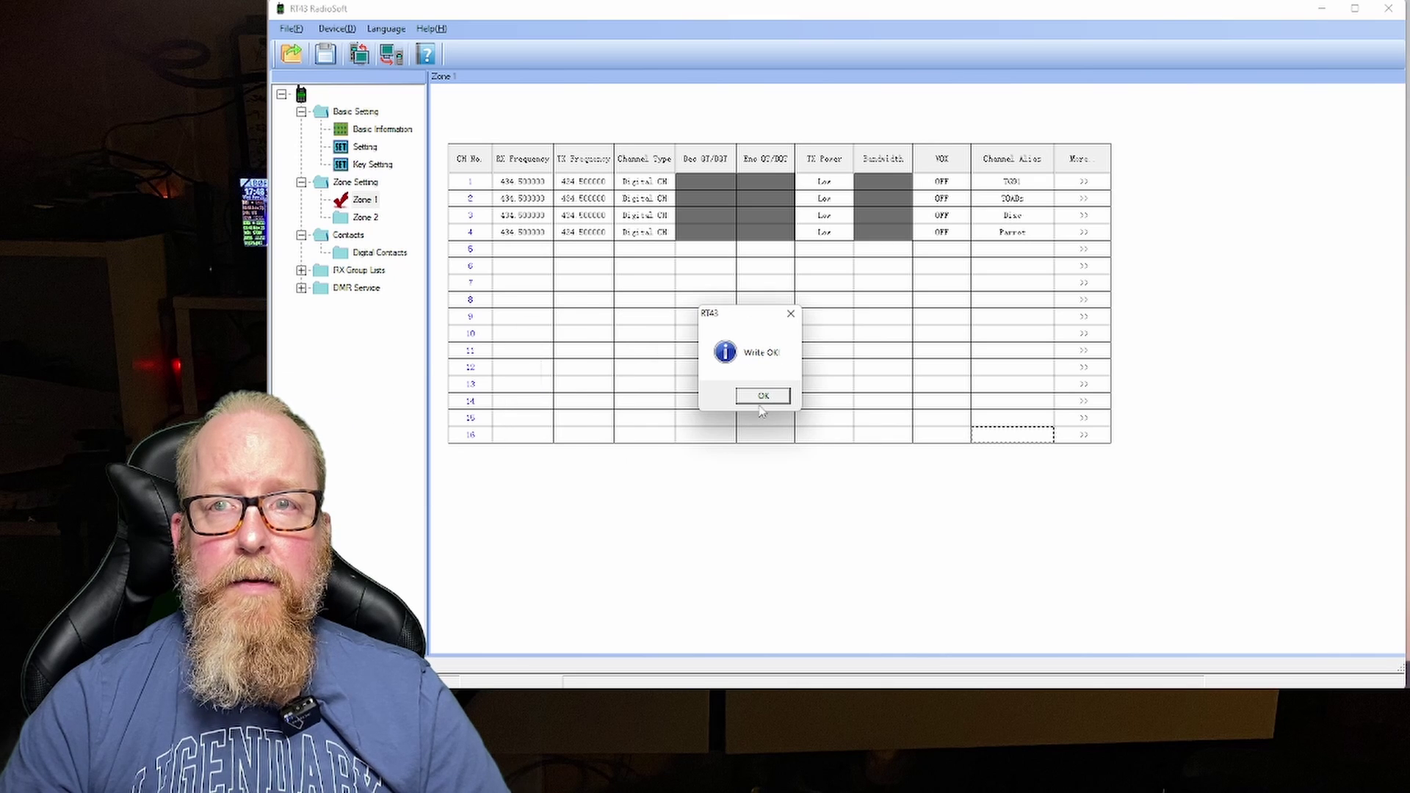
click(763, 396)
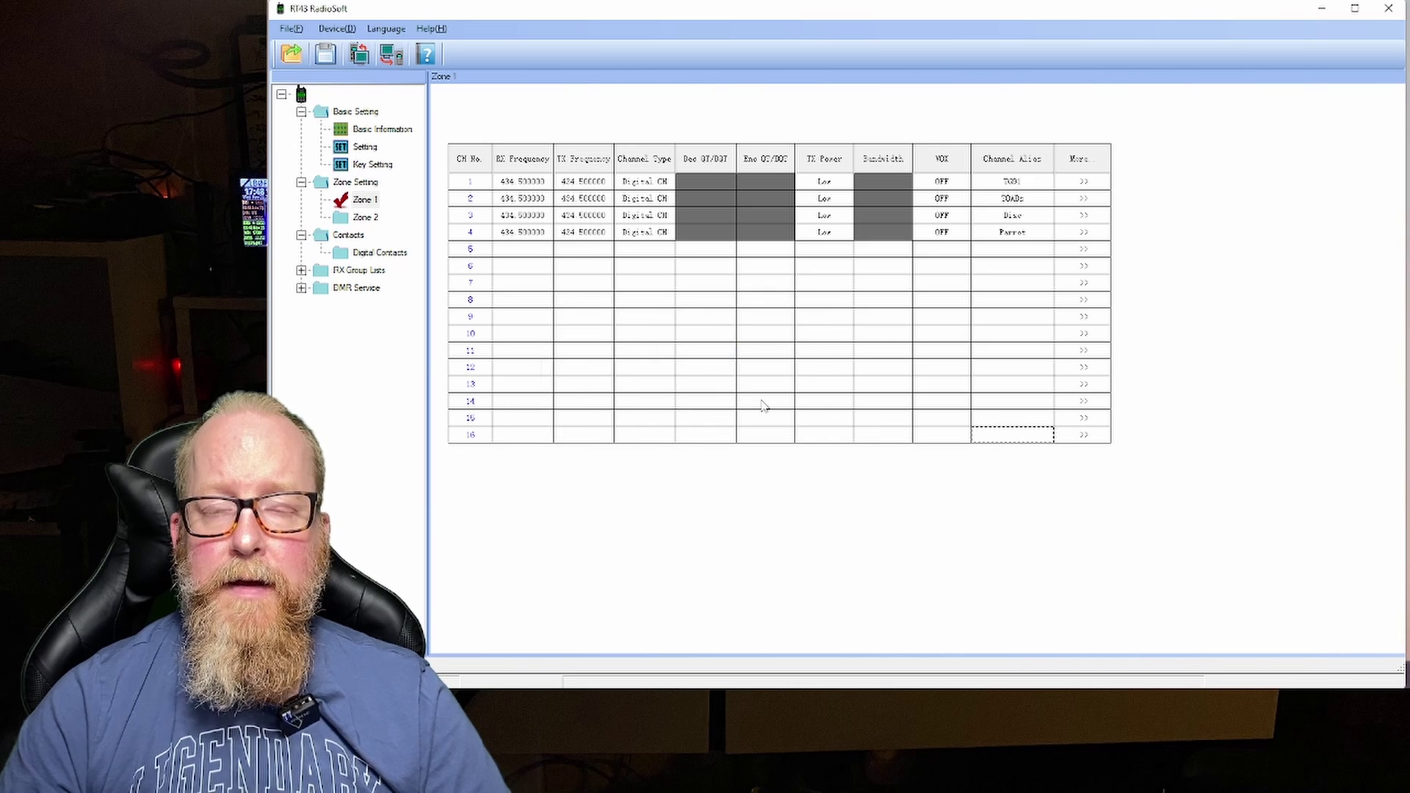